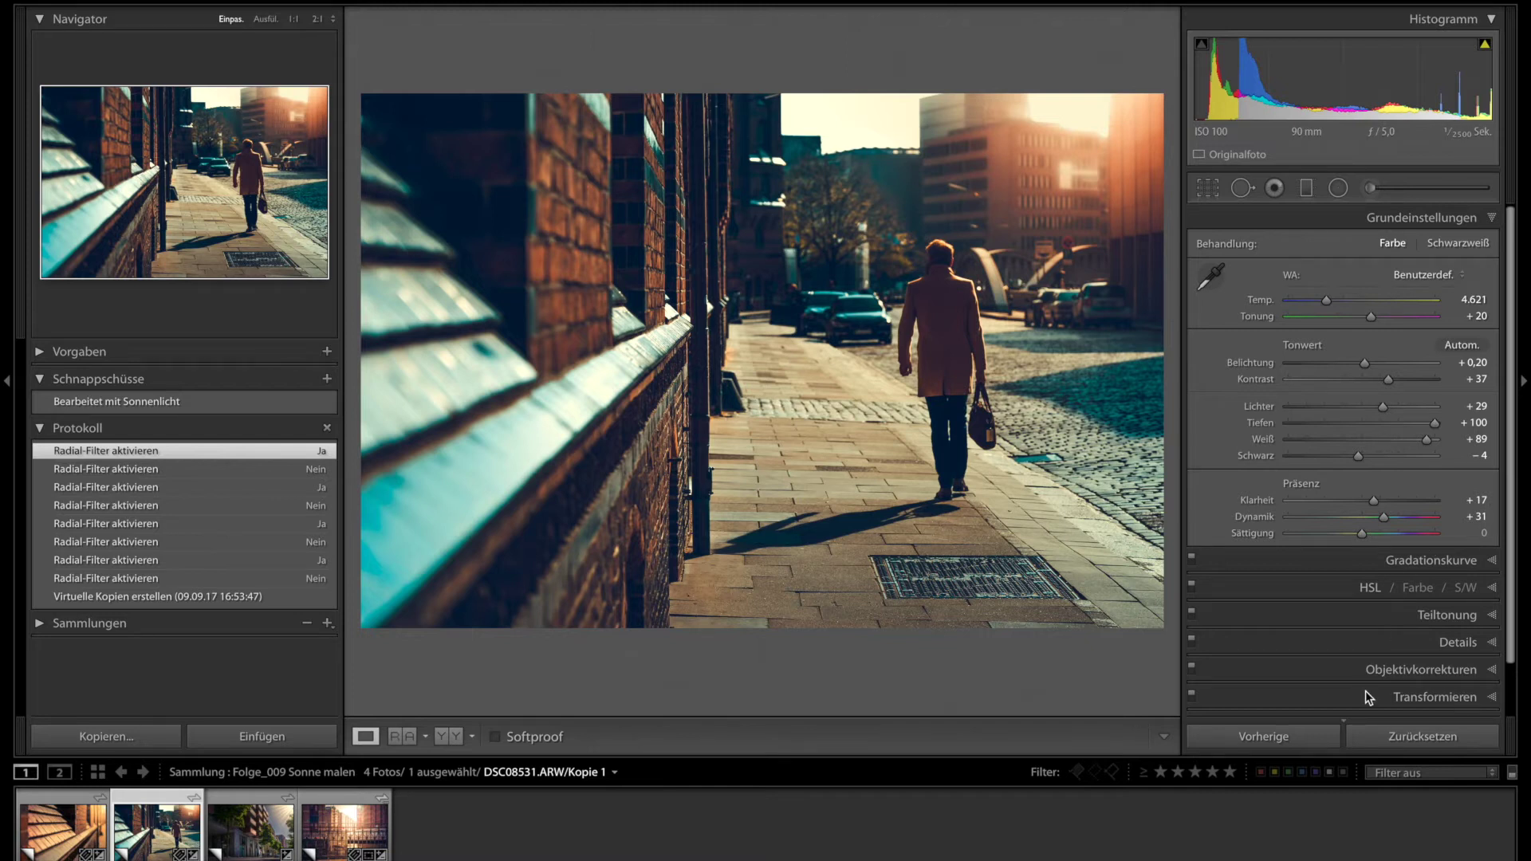
# Reset every Develop setting on the walking-man street photo with Zurücksetzen
pyautogui.click(1406, 738)
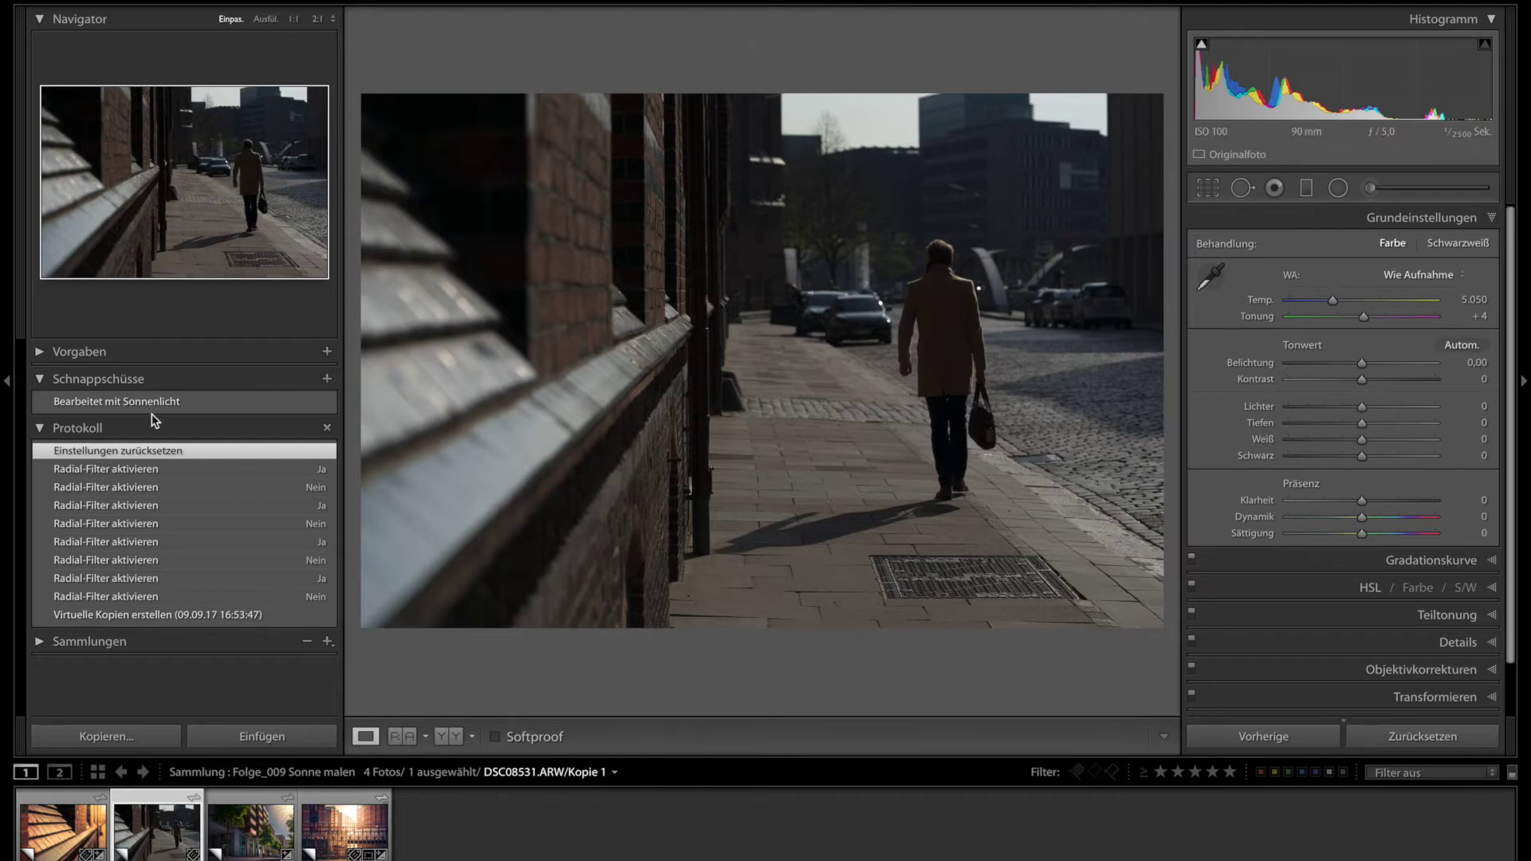
# Restore the 'Bearbeitet mit Sonnenlicht' snapshot and select the existing sun-glow radial filter
pyautogui.click(127, 401)
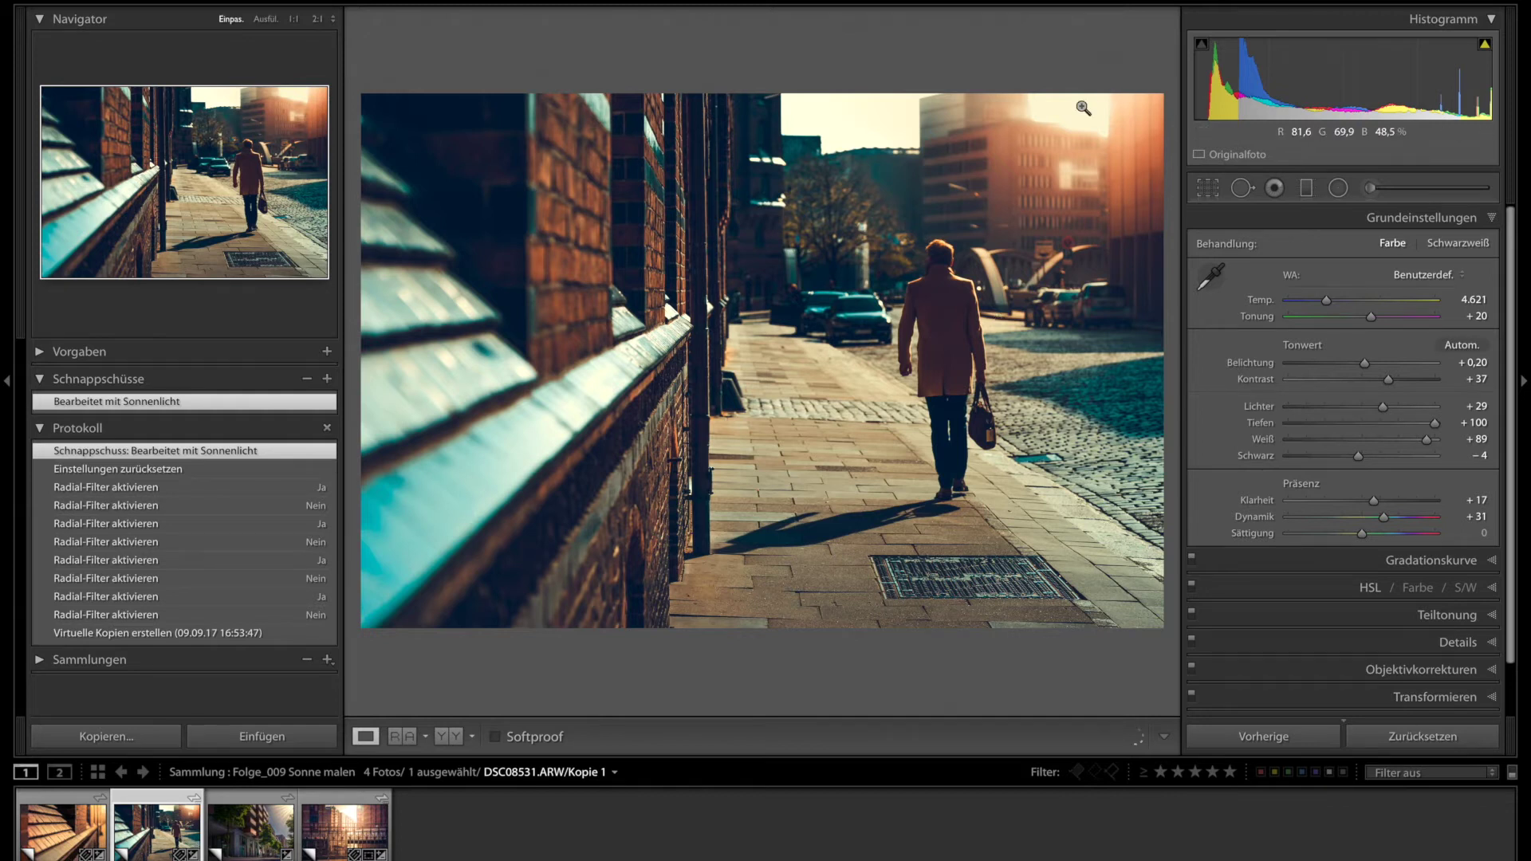
pyautogui.click(1346, 189)
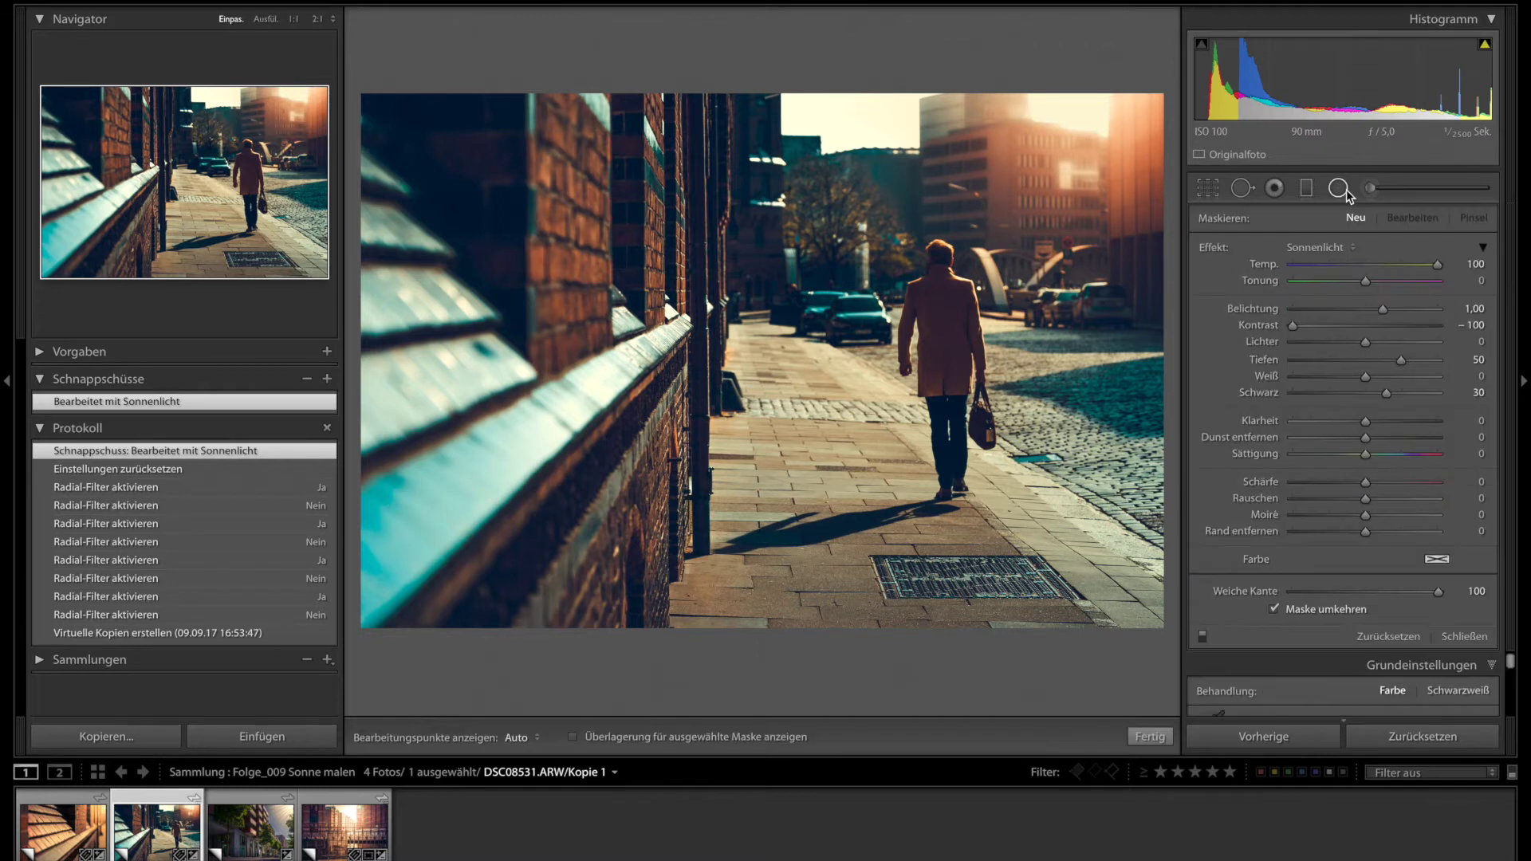
pyautogui.click(1130, 81)
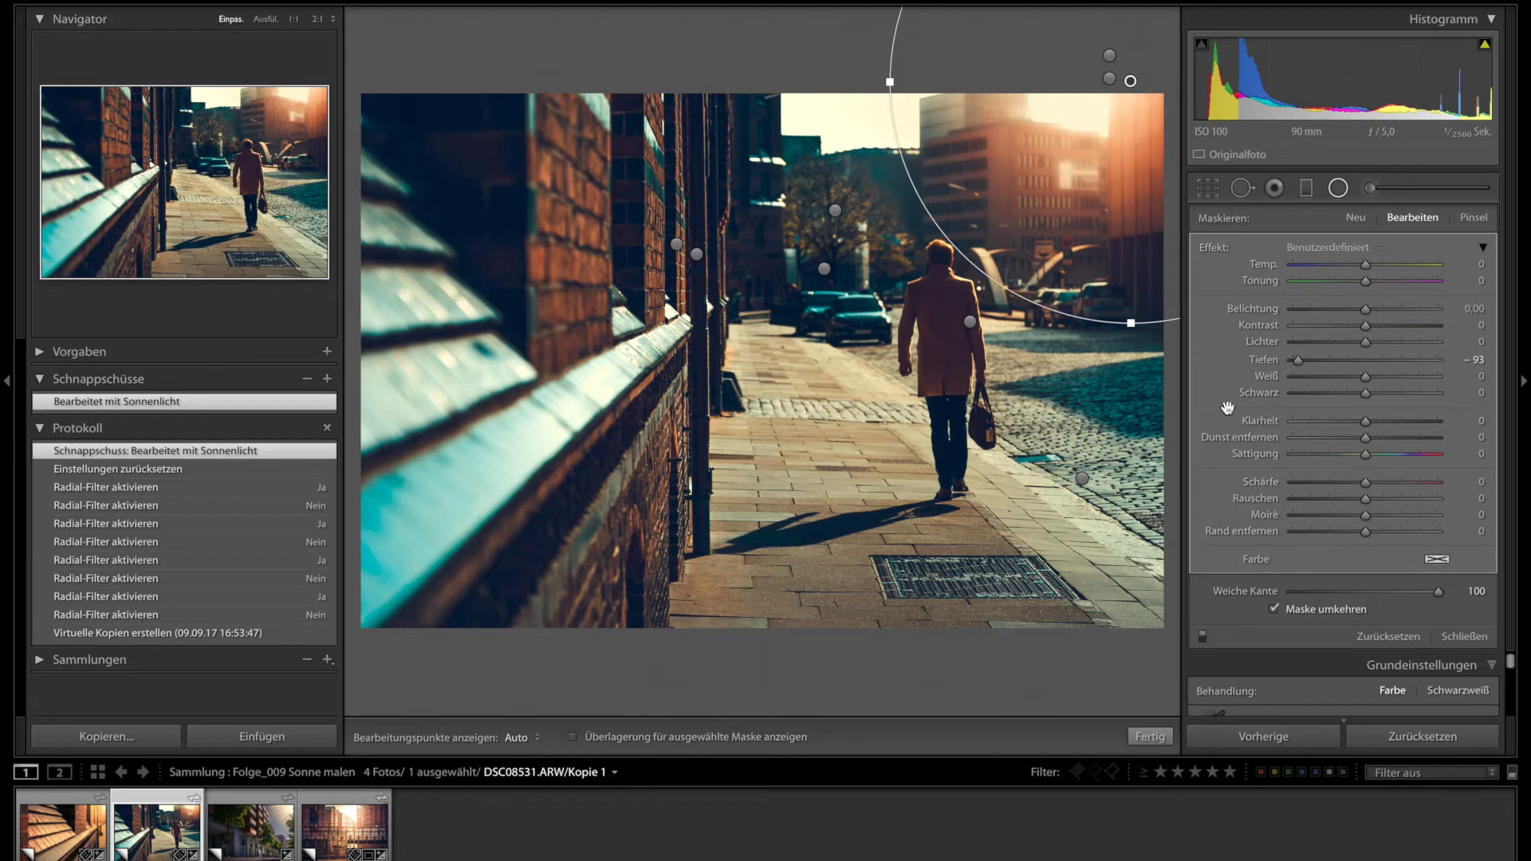
# Toggle the sun filters off and back on to compare the warm glow
pyautogui.click(1202, 638)
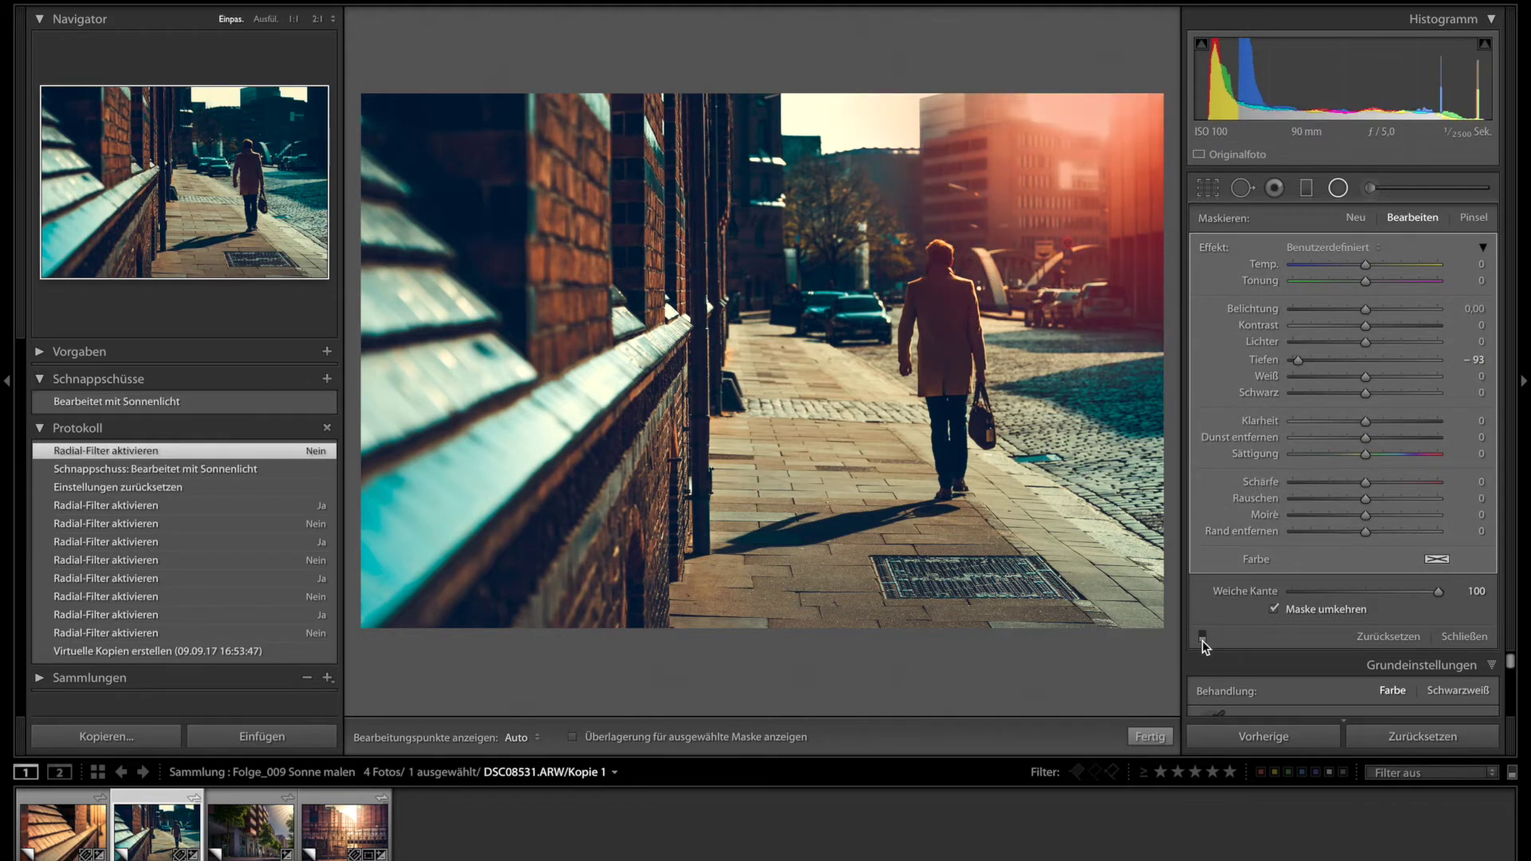
pyautogui.click(1202, 638)
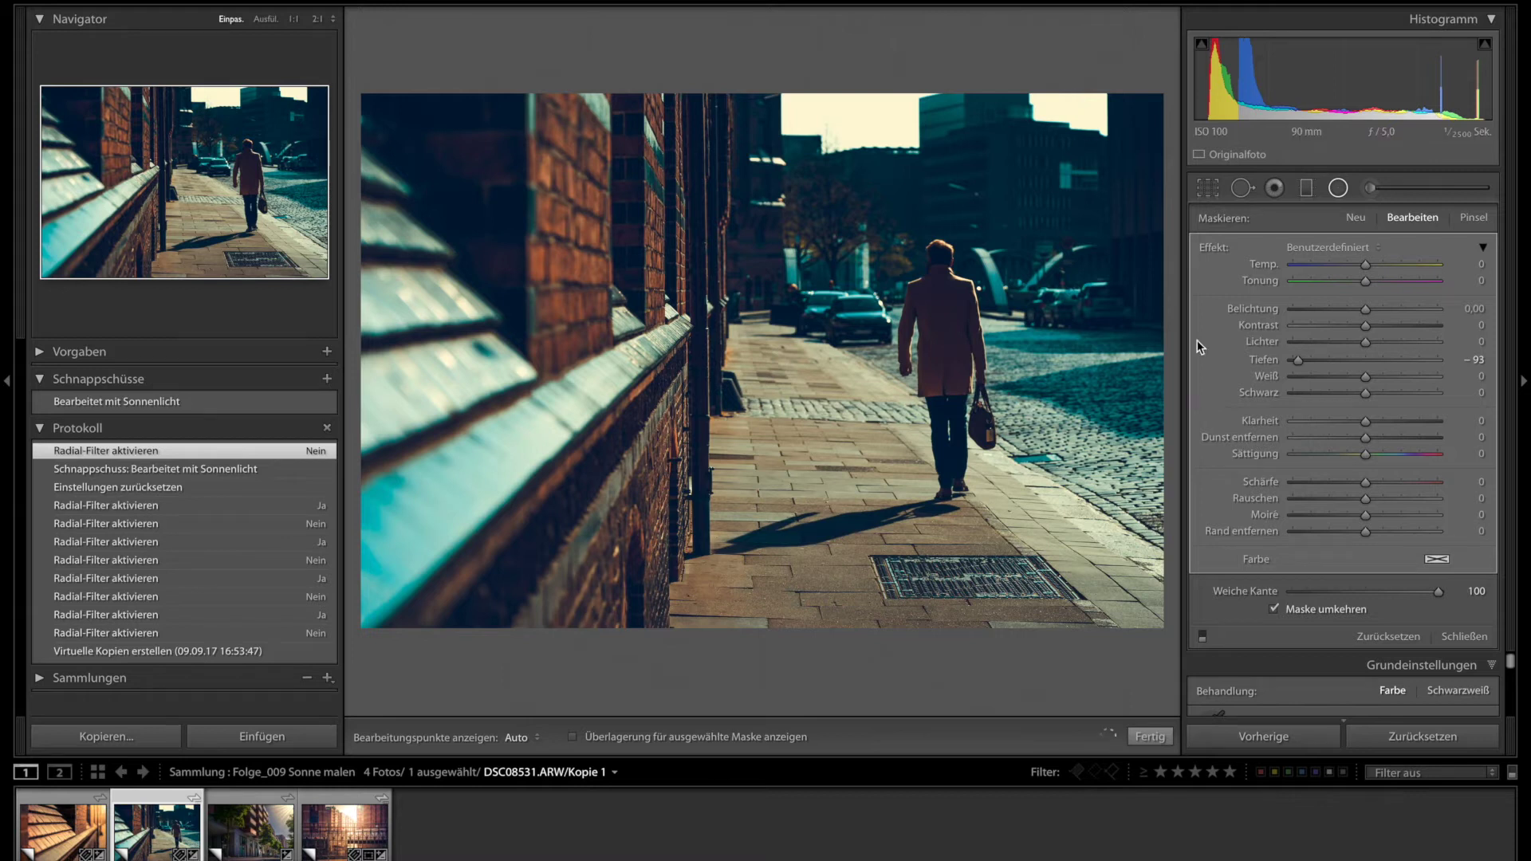
pyautogui.click(1203, 637)
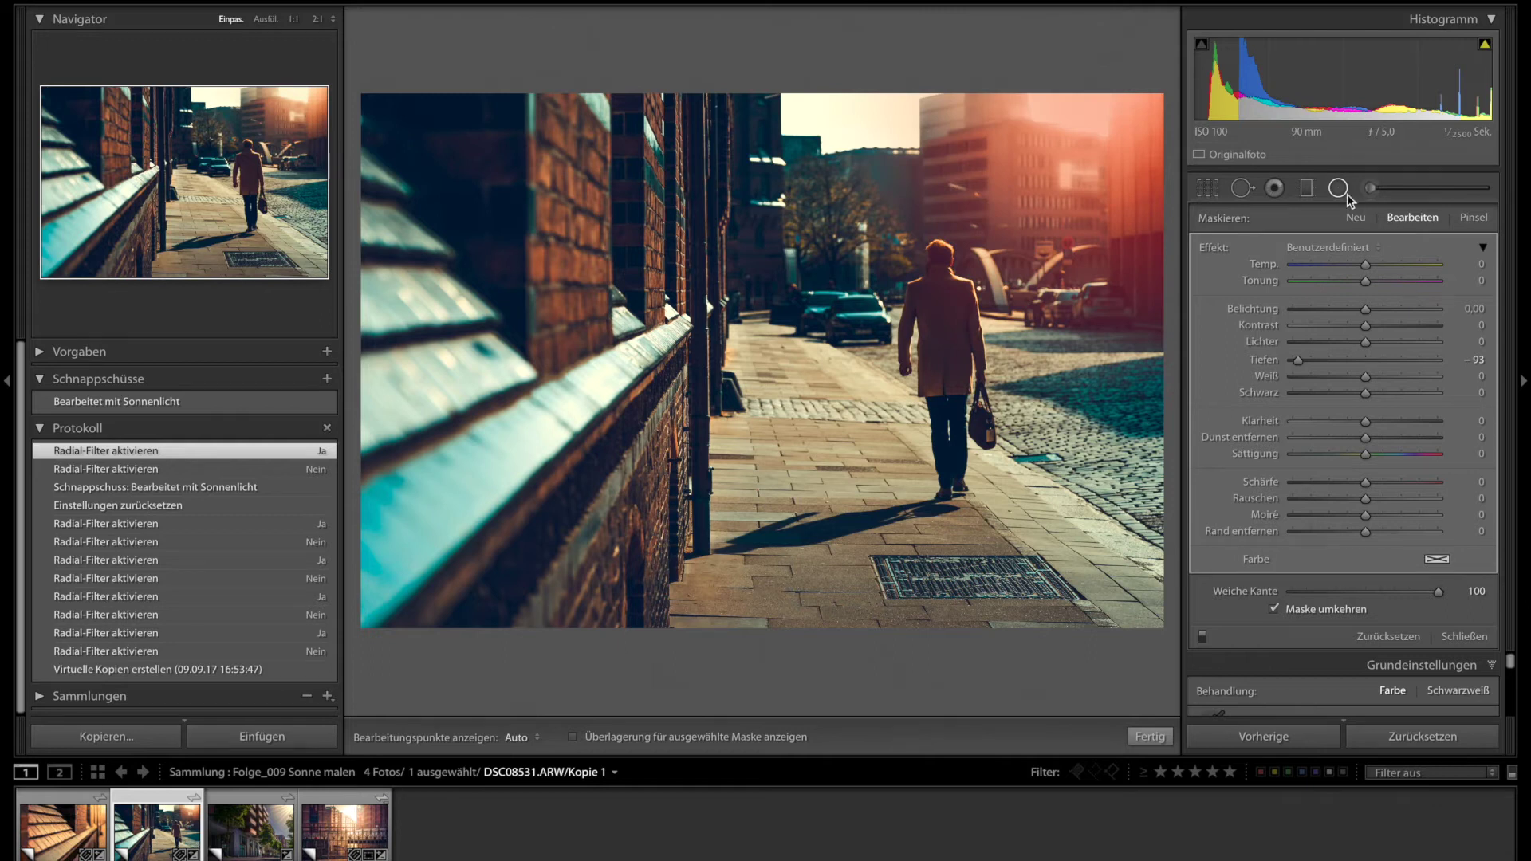
# Reopen the radial filter settings and load the Sonnenlicht effect preset
pyautogui.click(1341, 191)
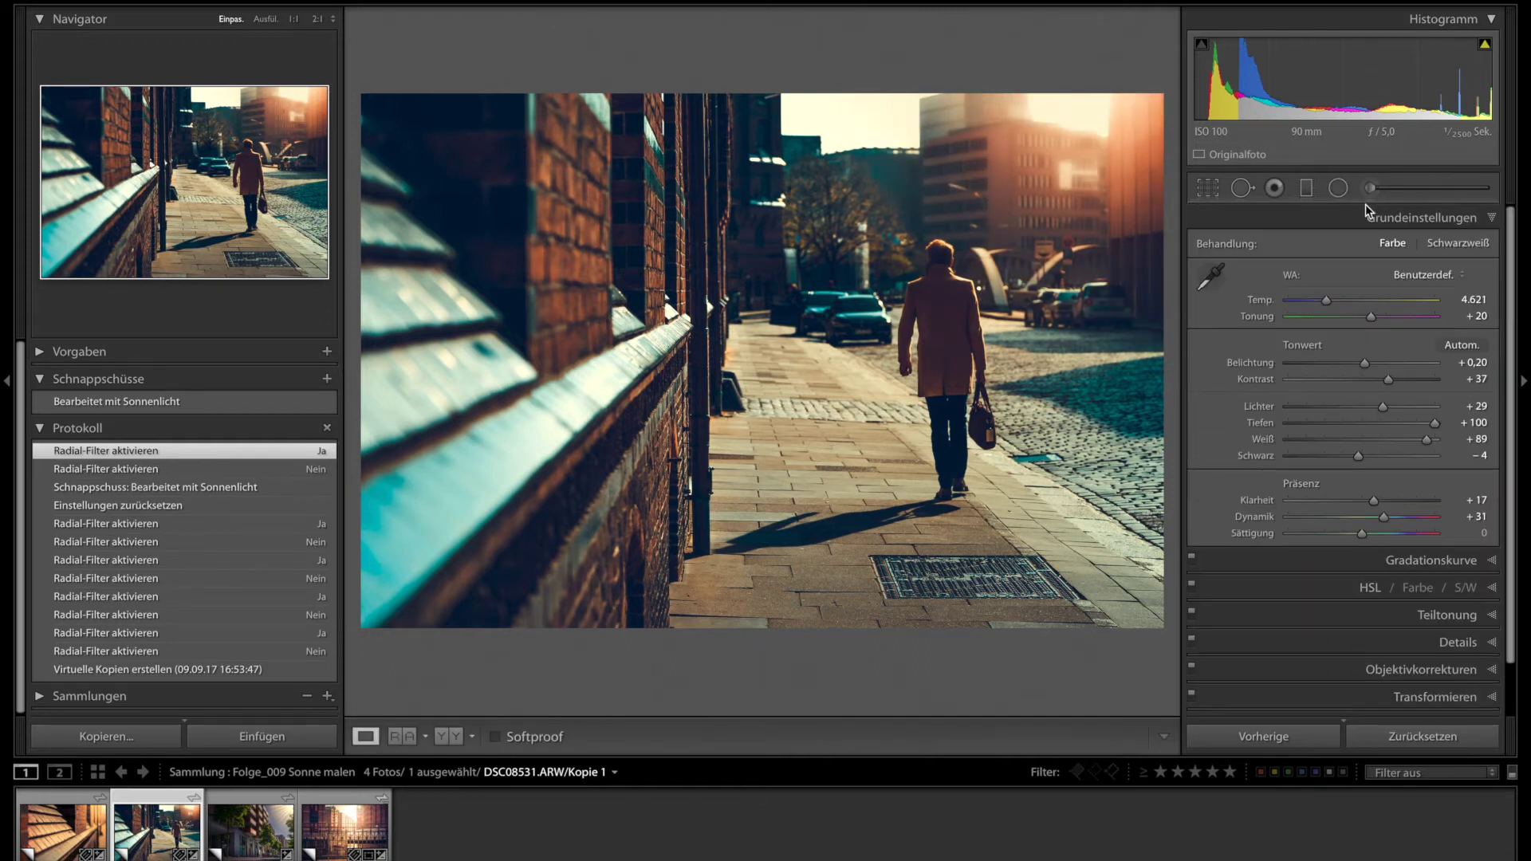
pyautogui.click(1339, 190)
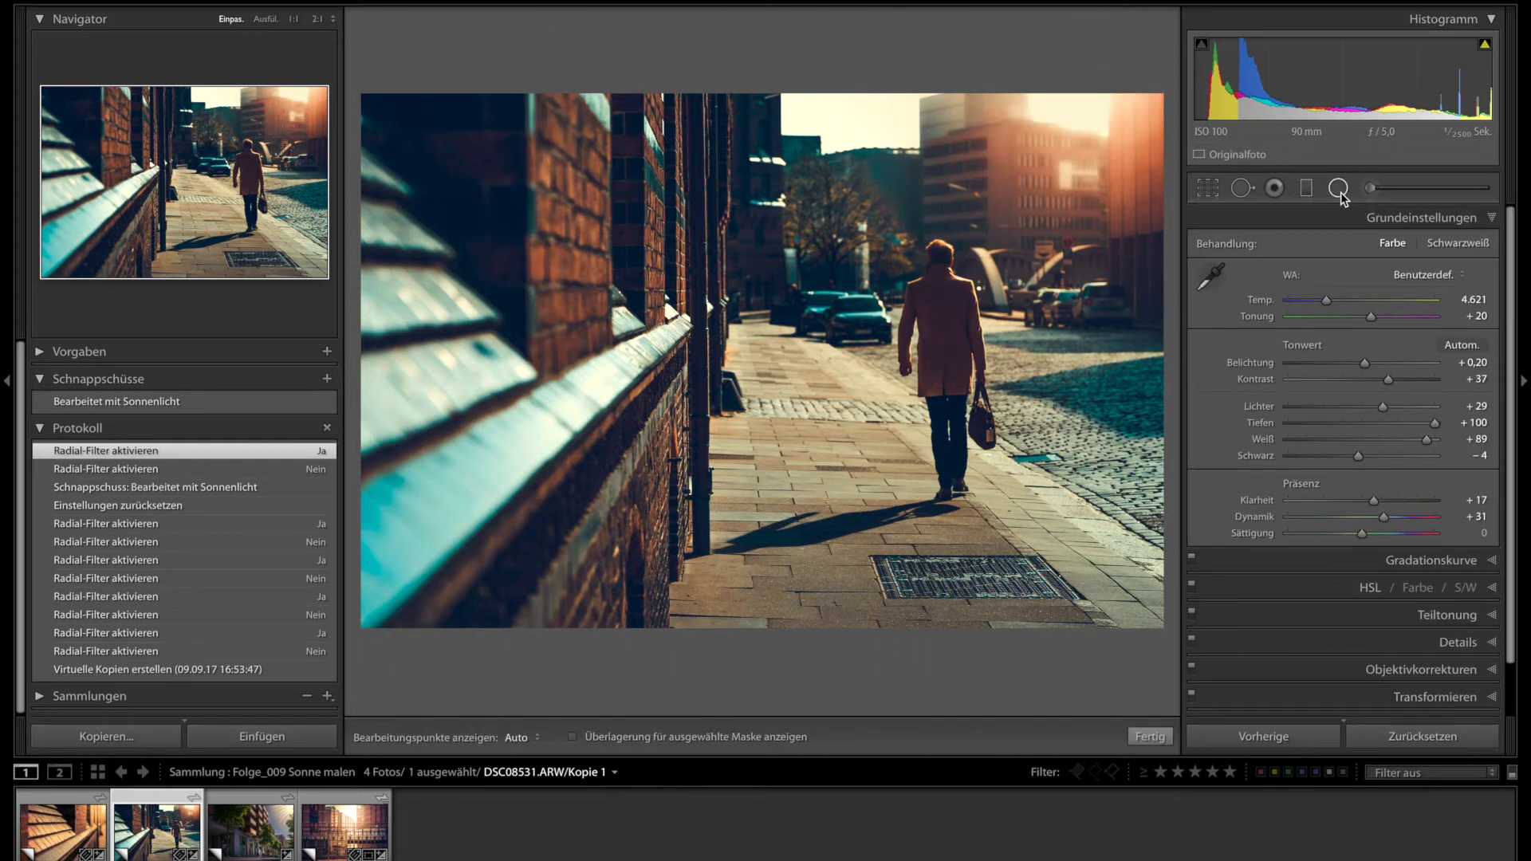
pyautogui.click(1335, 246)
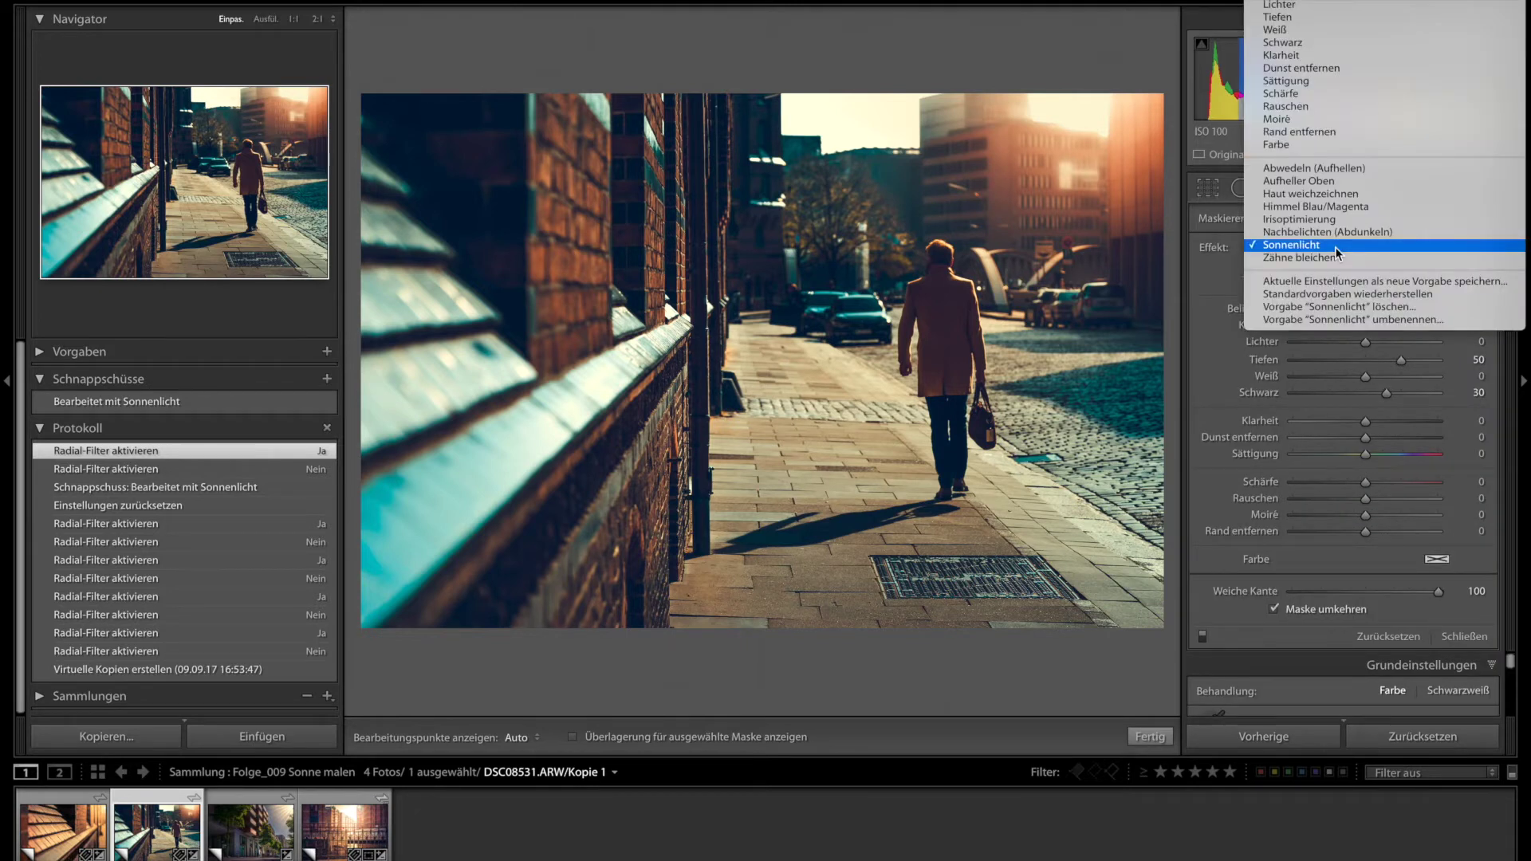
pyautogui.click(1335, 247)
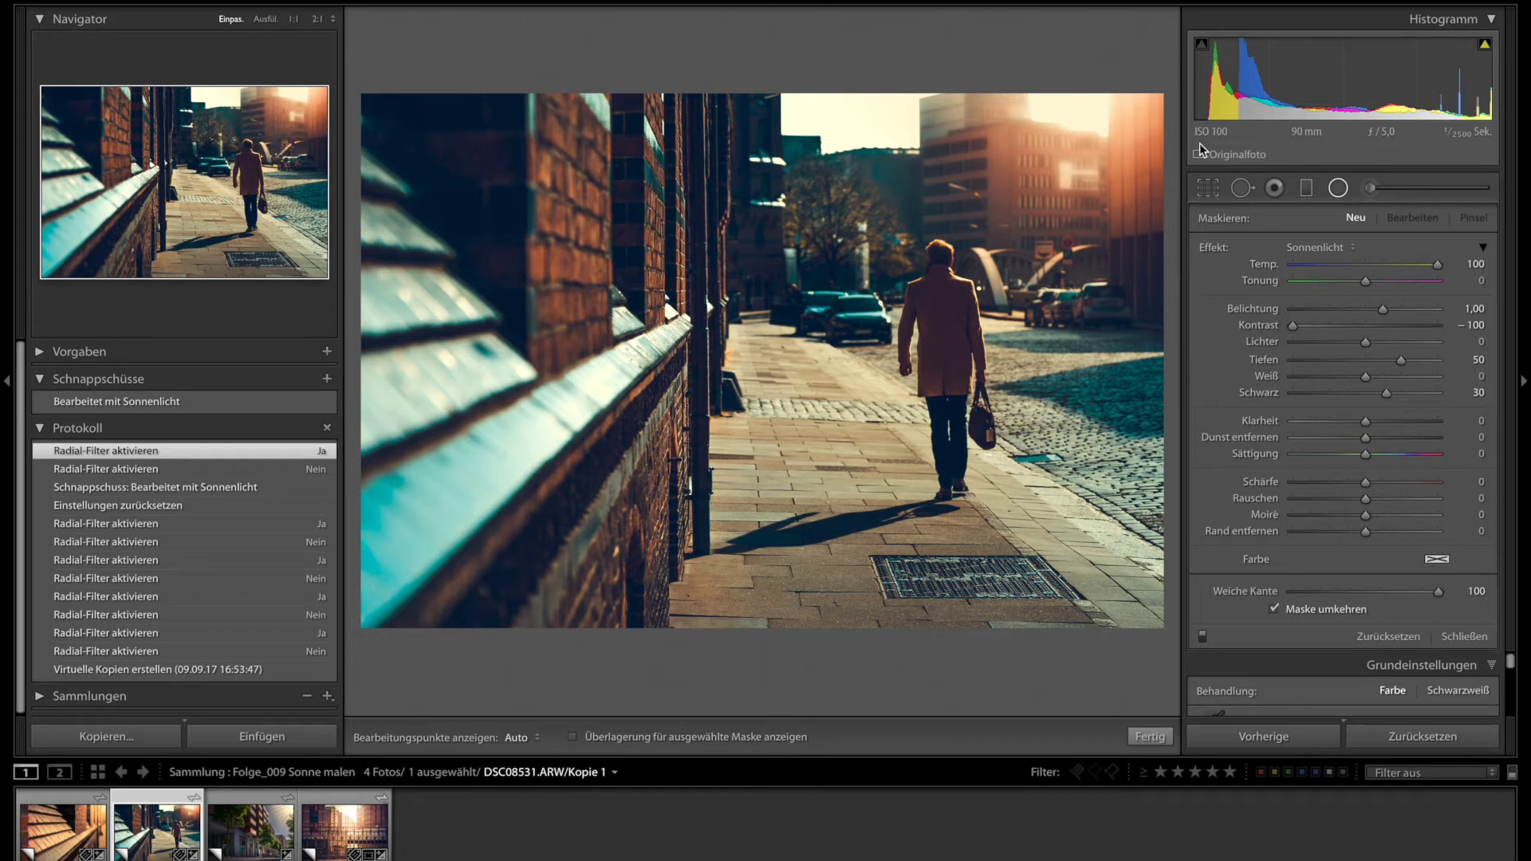
# Inspect each sun filter and its colour tint, then show the upper-right filter's mask overlay
pyautogui.click(1132, 81)
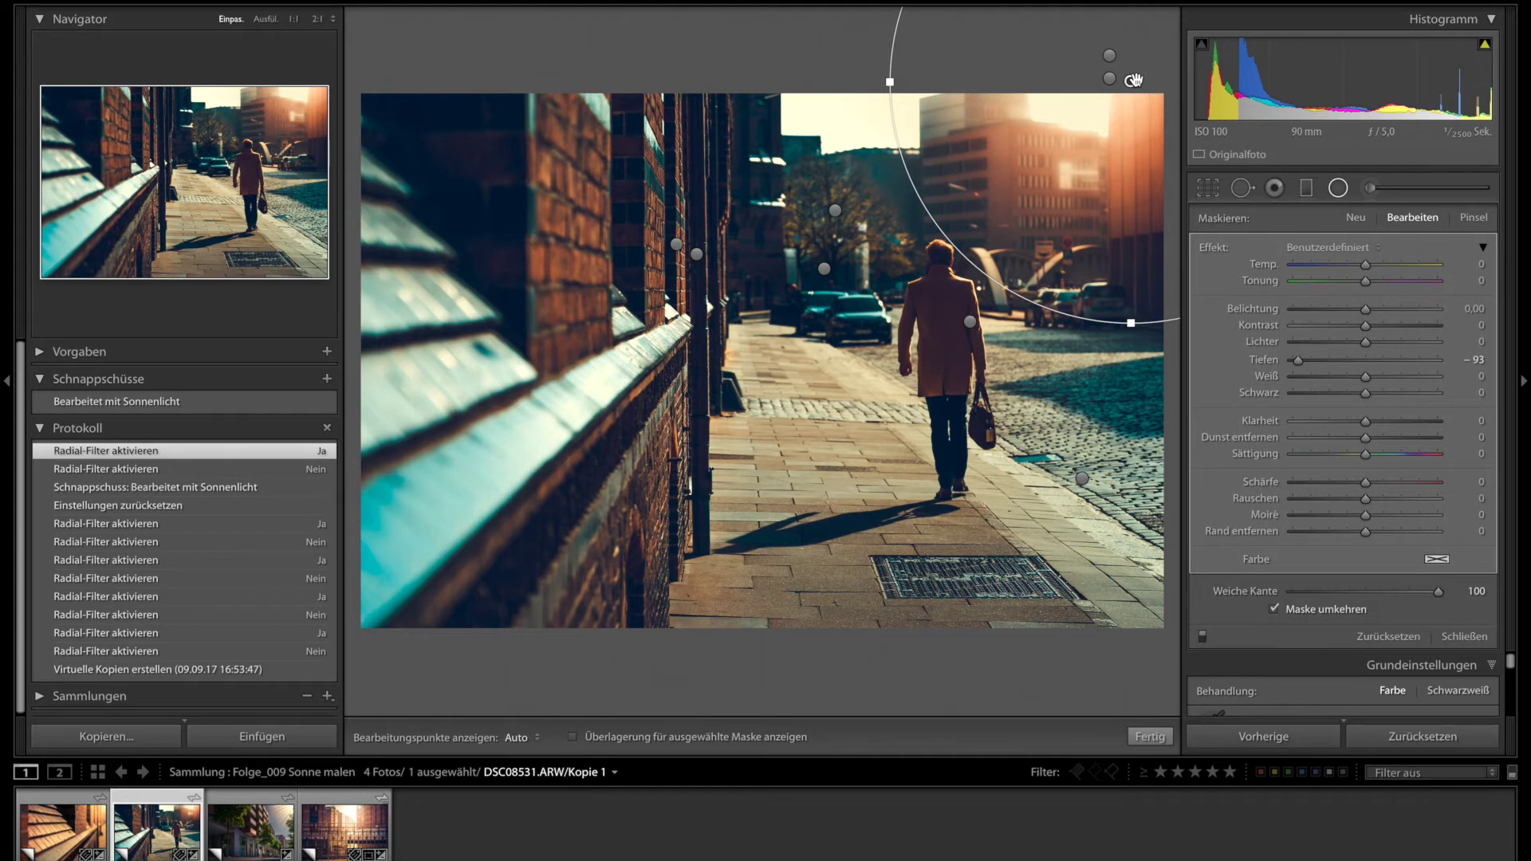
pyautogui.click(1110, 78)
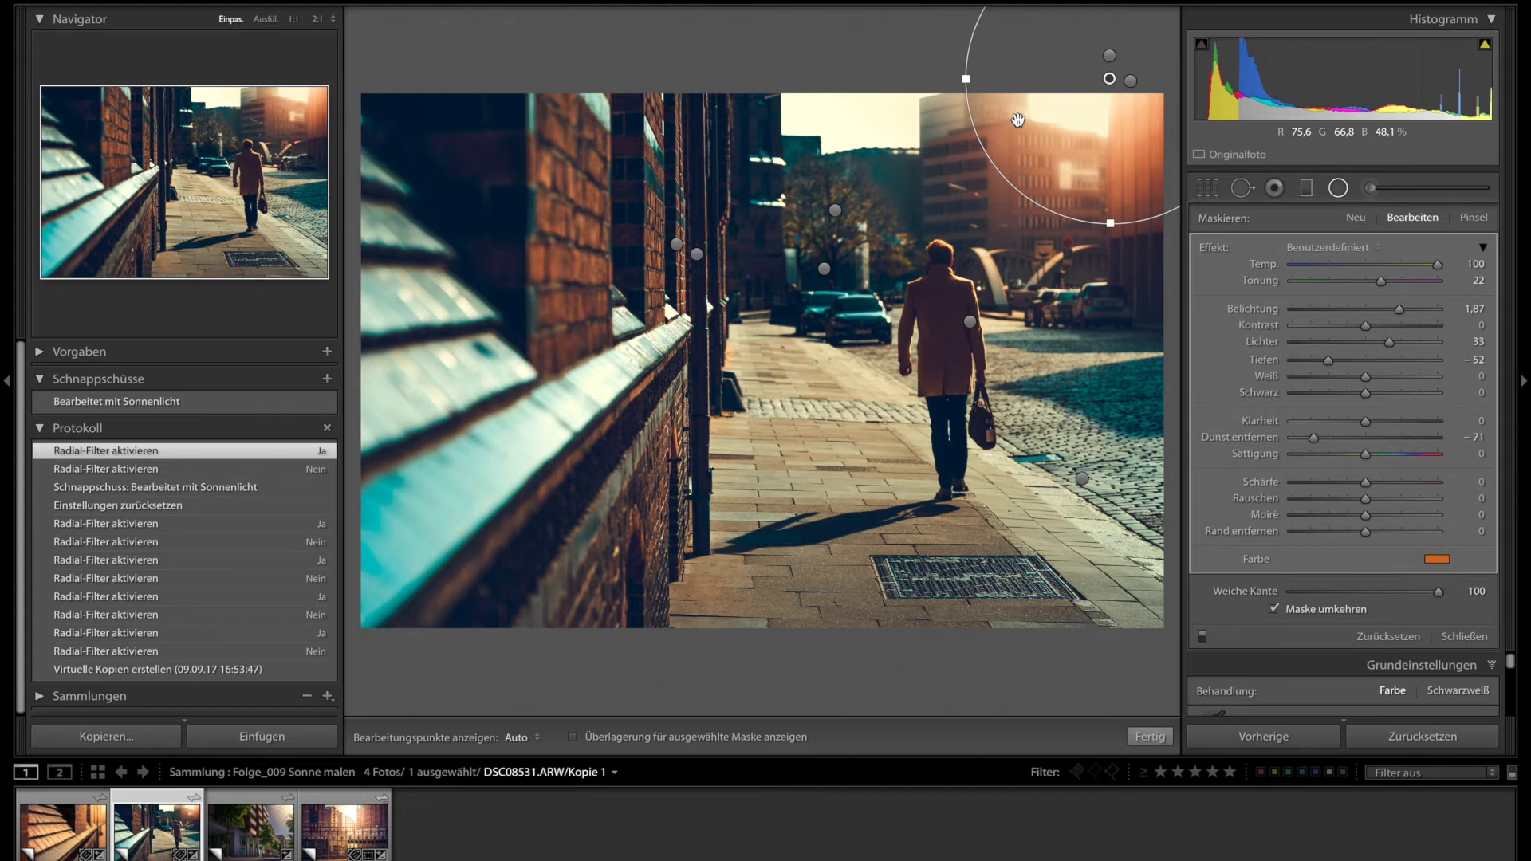
pyautogui.click(1438, 559)
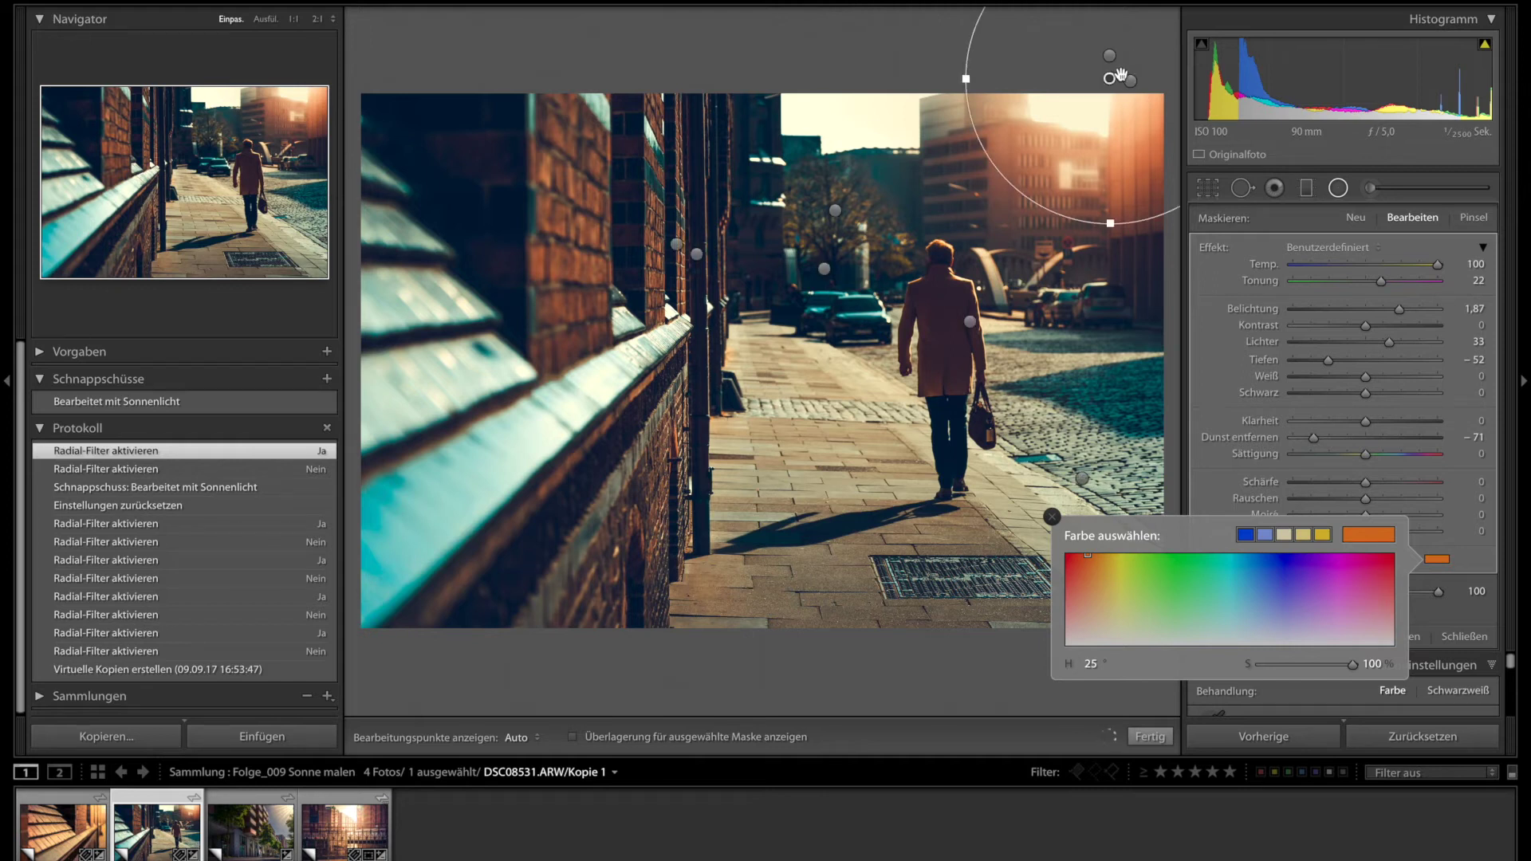
pyautogui.click(1114, 89)
pyautogui.click(1110, 57)
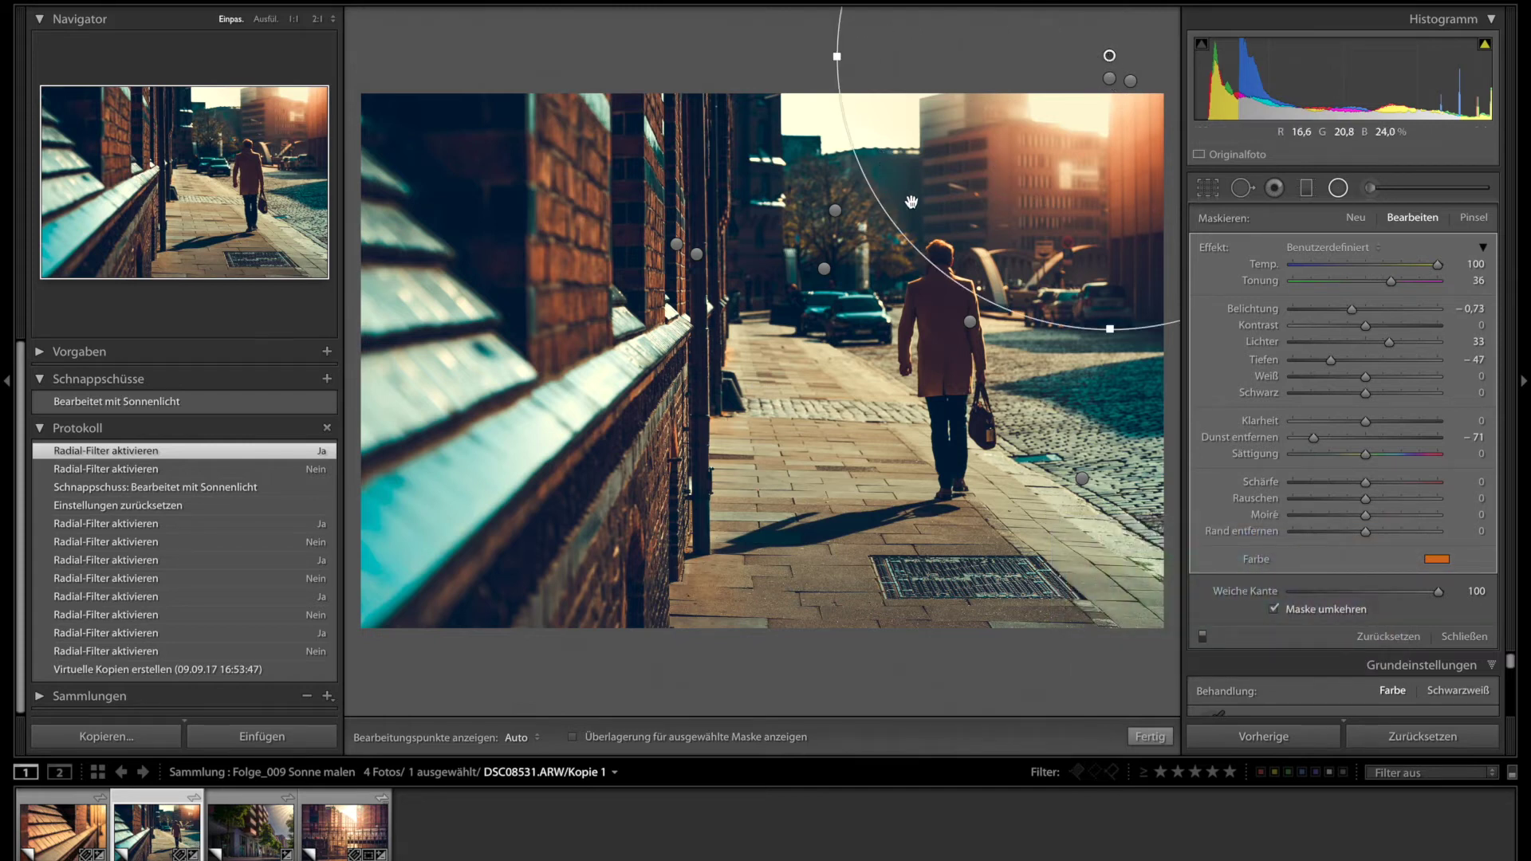
pyautogui.press('o')
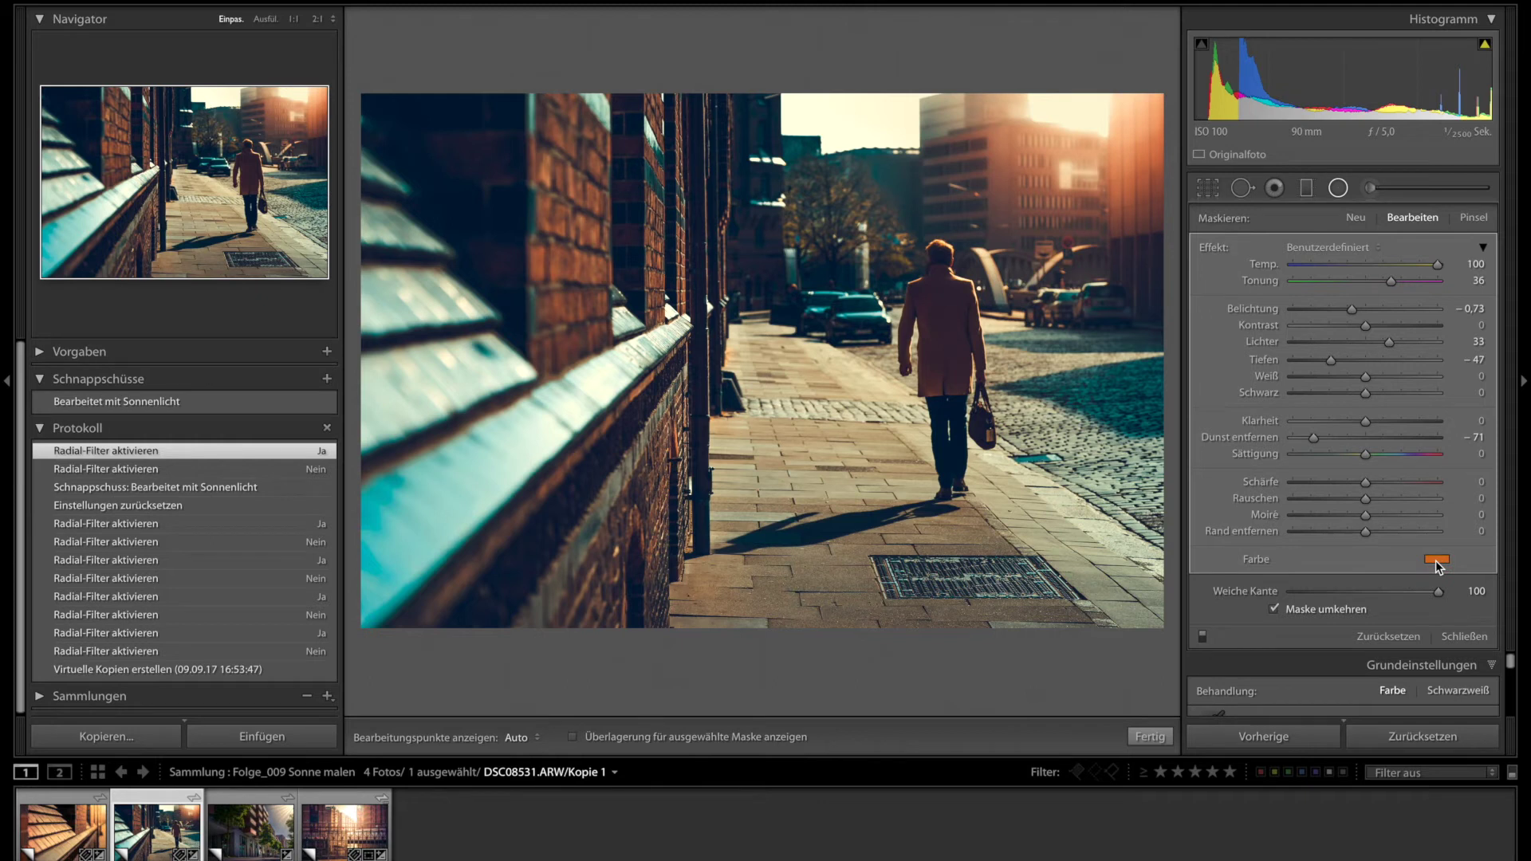
pyautogui.click(1202, 636)
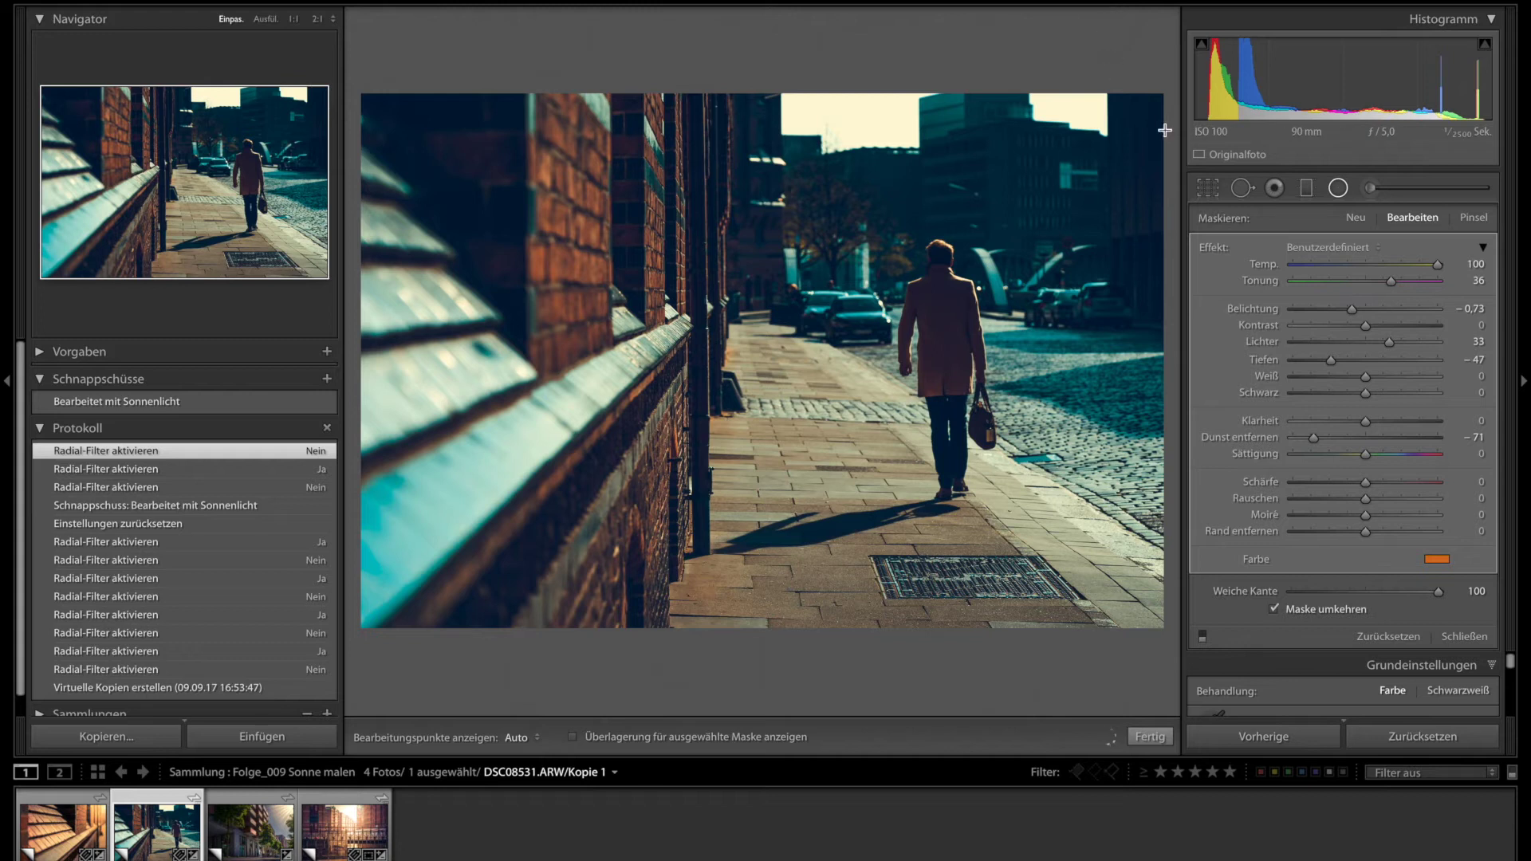
pyautogui.click(1202, 635)
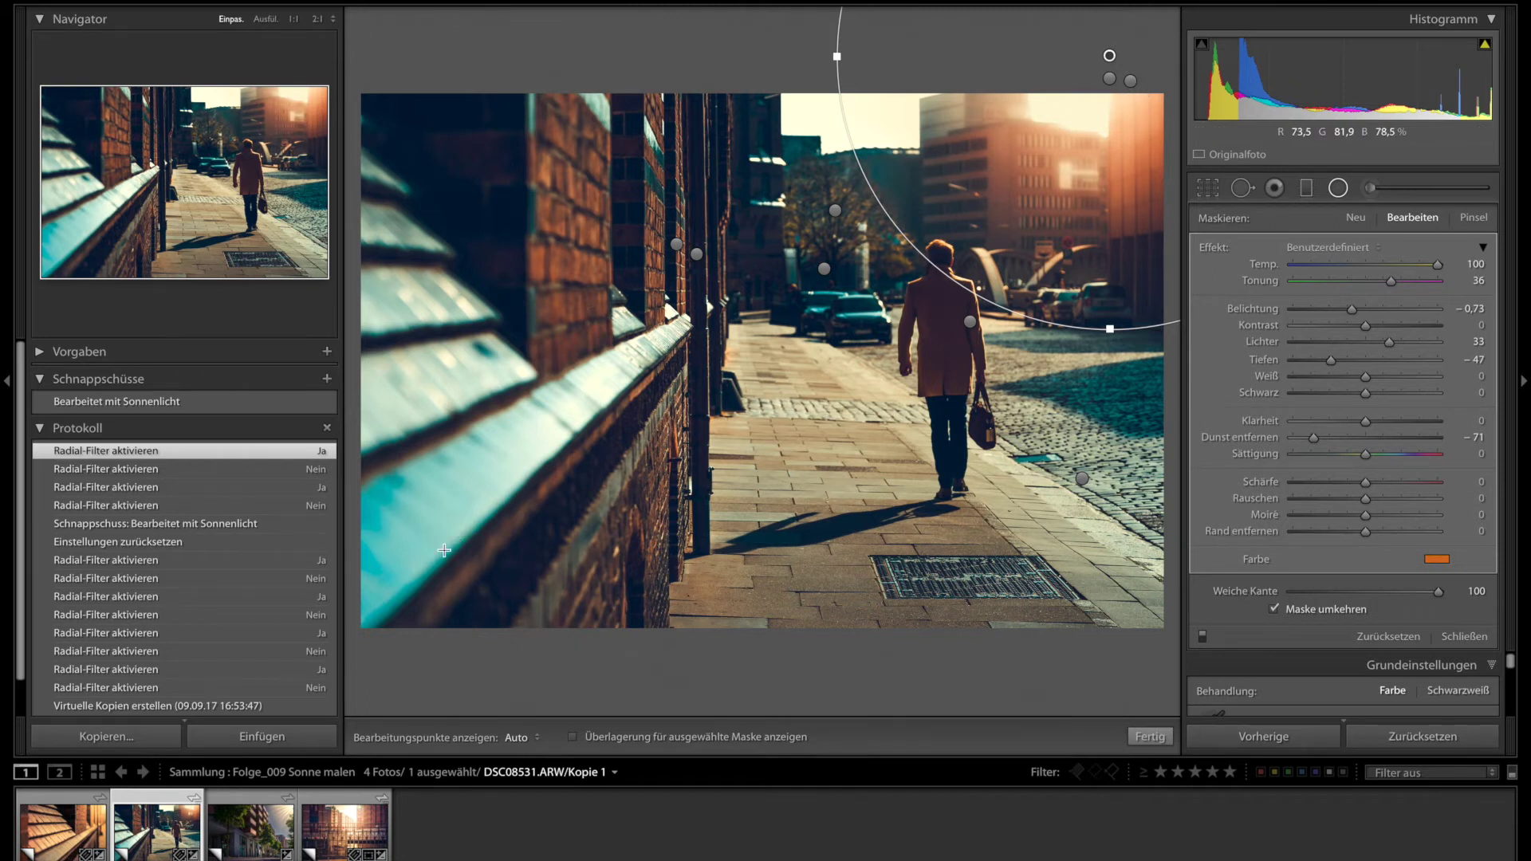
# Open the railing photo, preview its unedited history states, then apply the 'Bearbeitet mit Sonnenlicht' snapshot
pyautogui.click(361, 832)
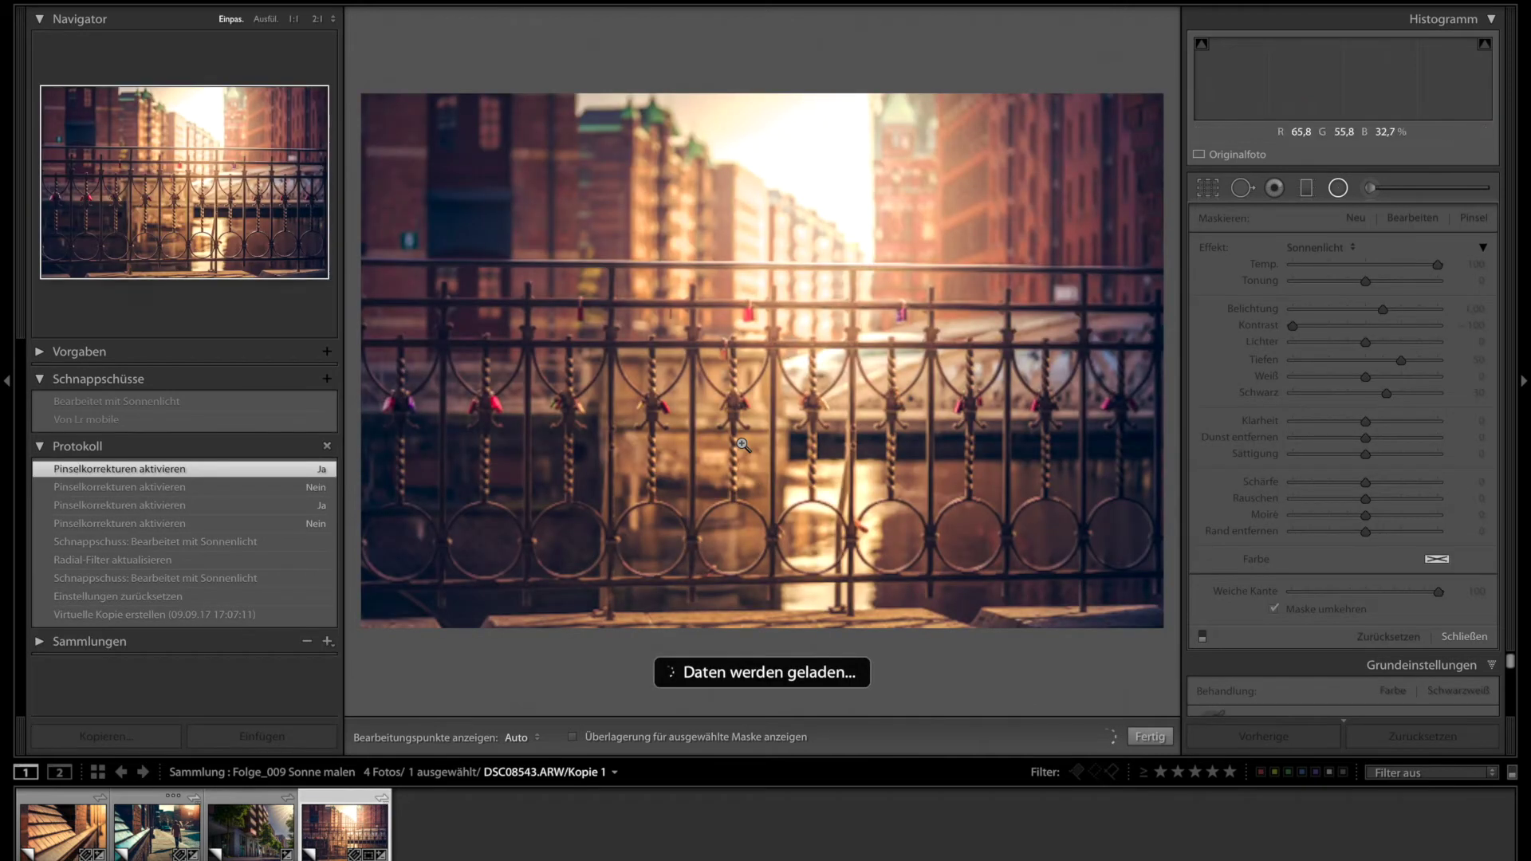
pyautogui.click(140, 618)
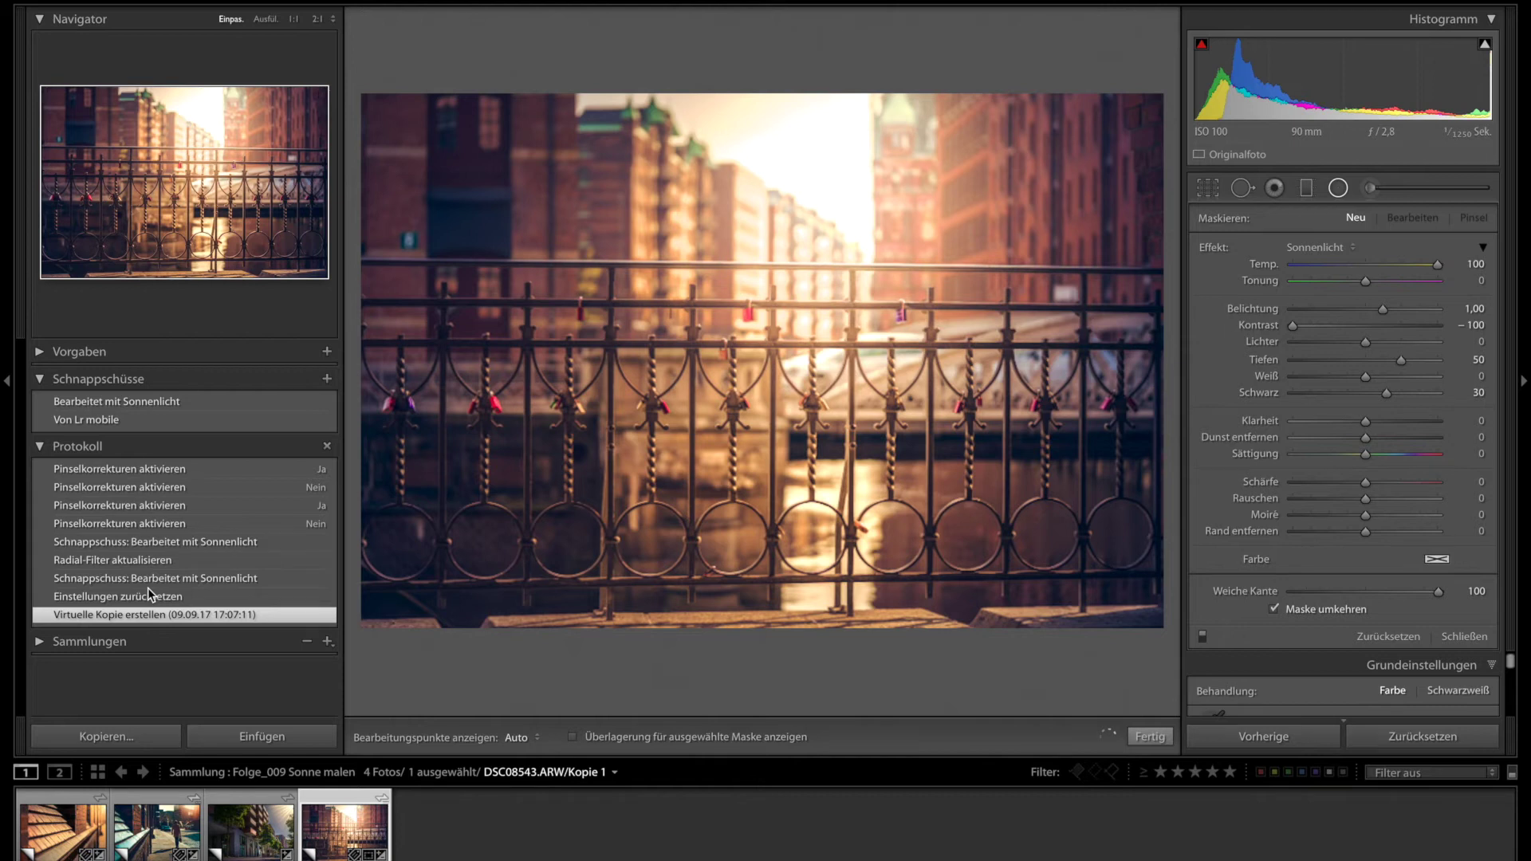
pyautogui.click(147, 590)
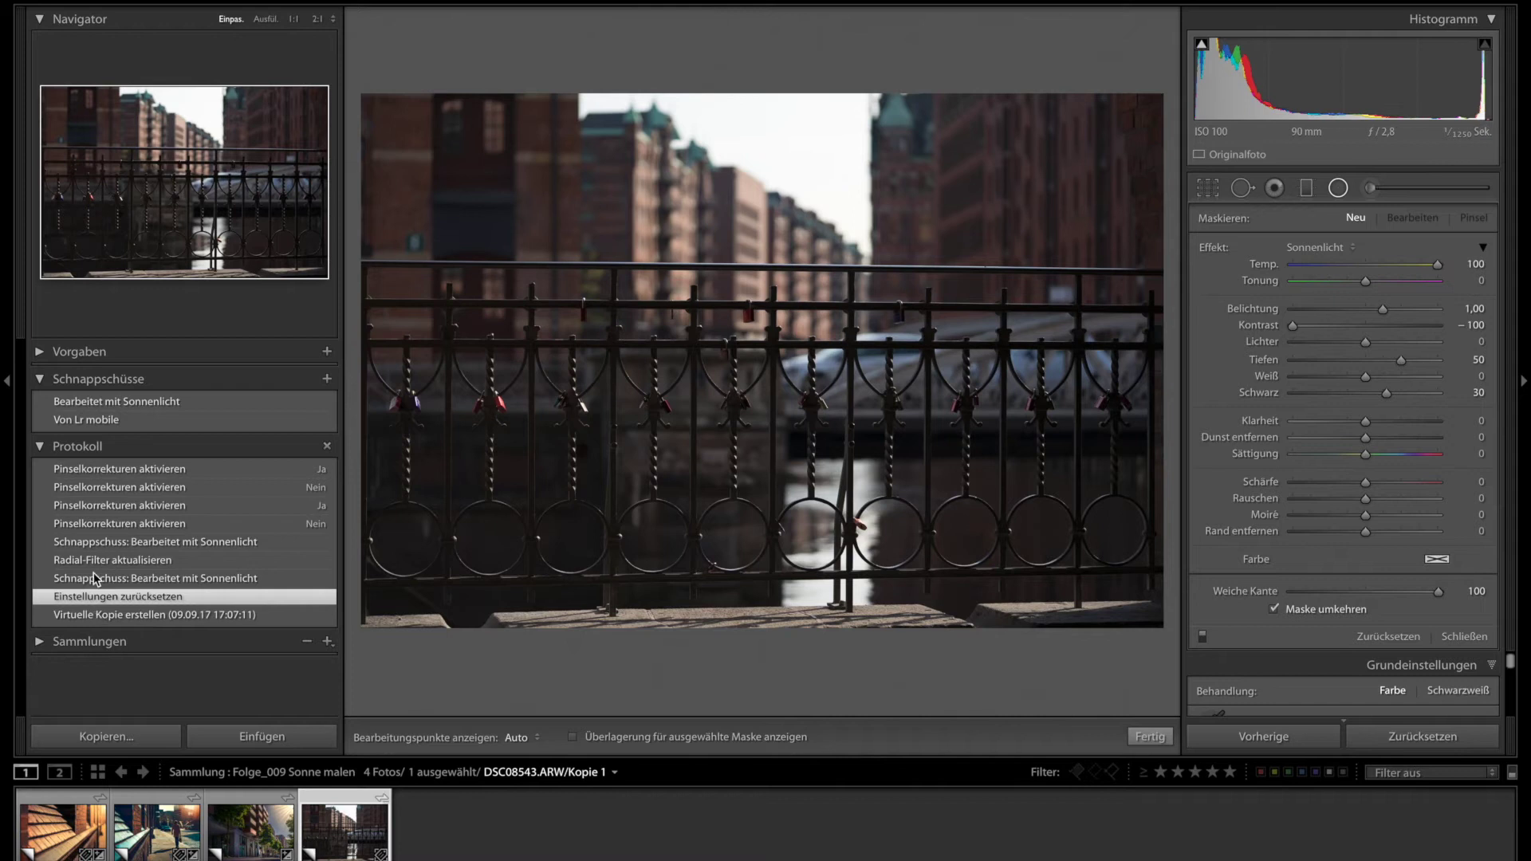
pyautogui.click(114, 404)
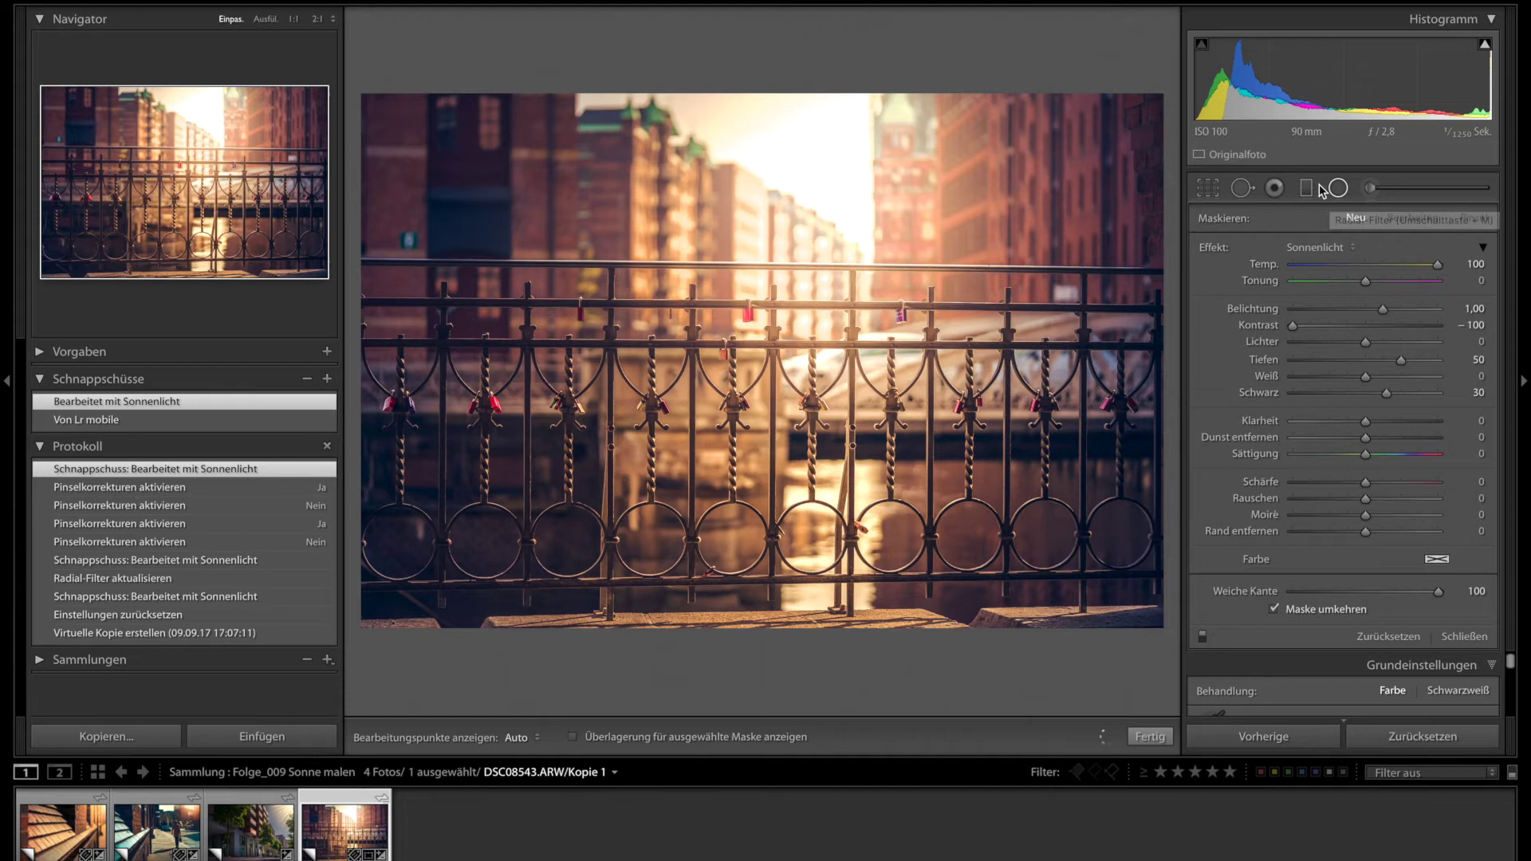
# Inspect the railing photo's radial sun filters, then switch to the Adjustment Brush's effect presets
pyautogui.click(792, 318)
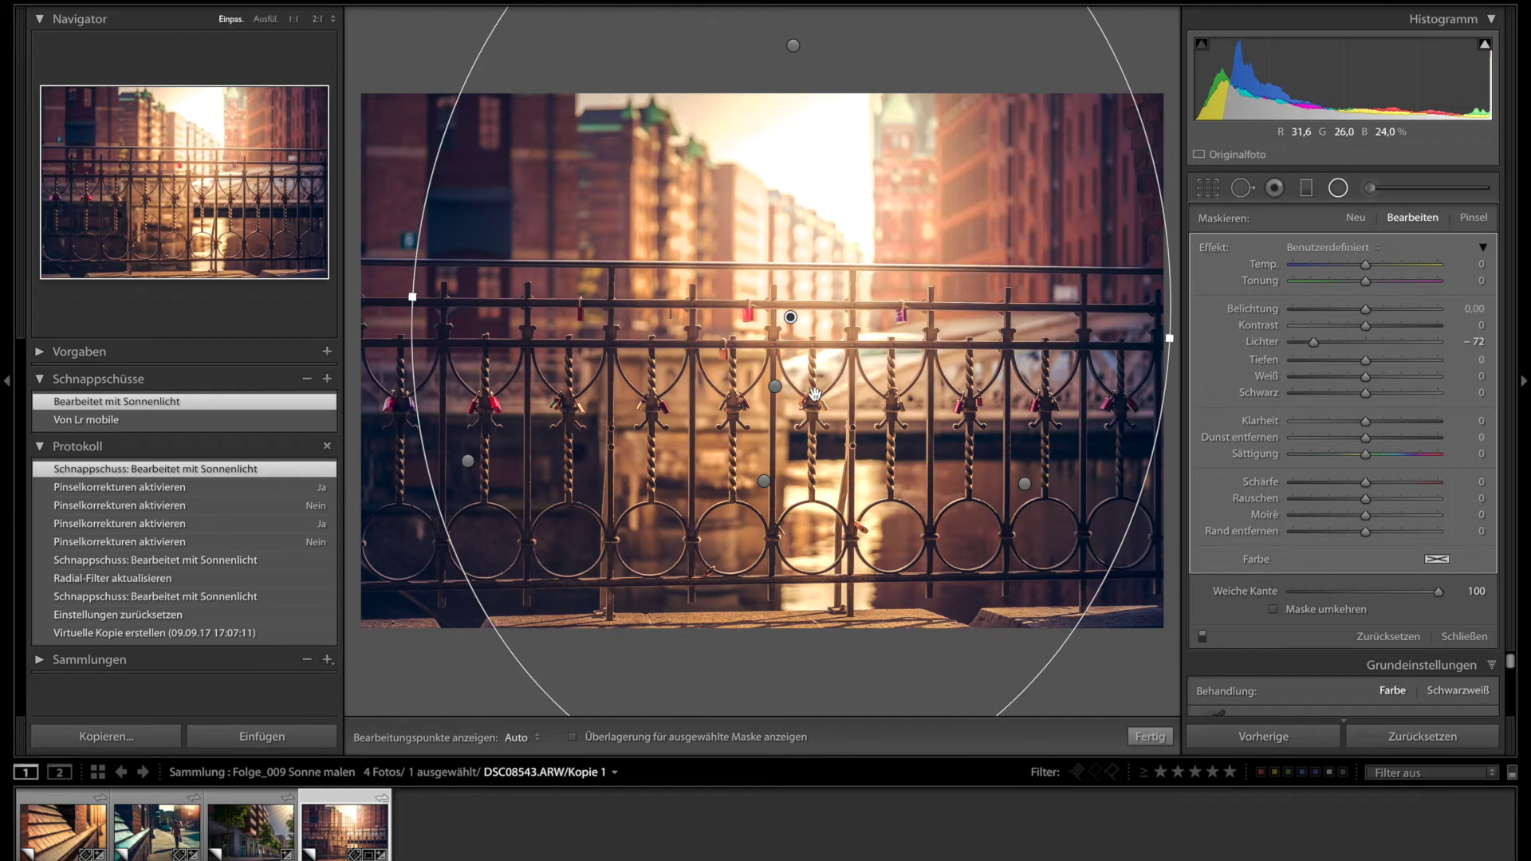
pyautogui.click(776, 388)
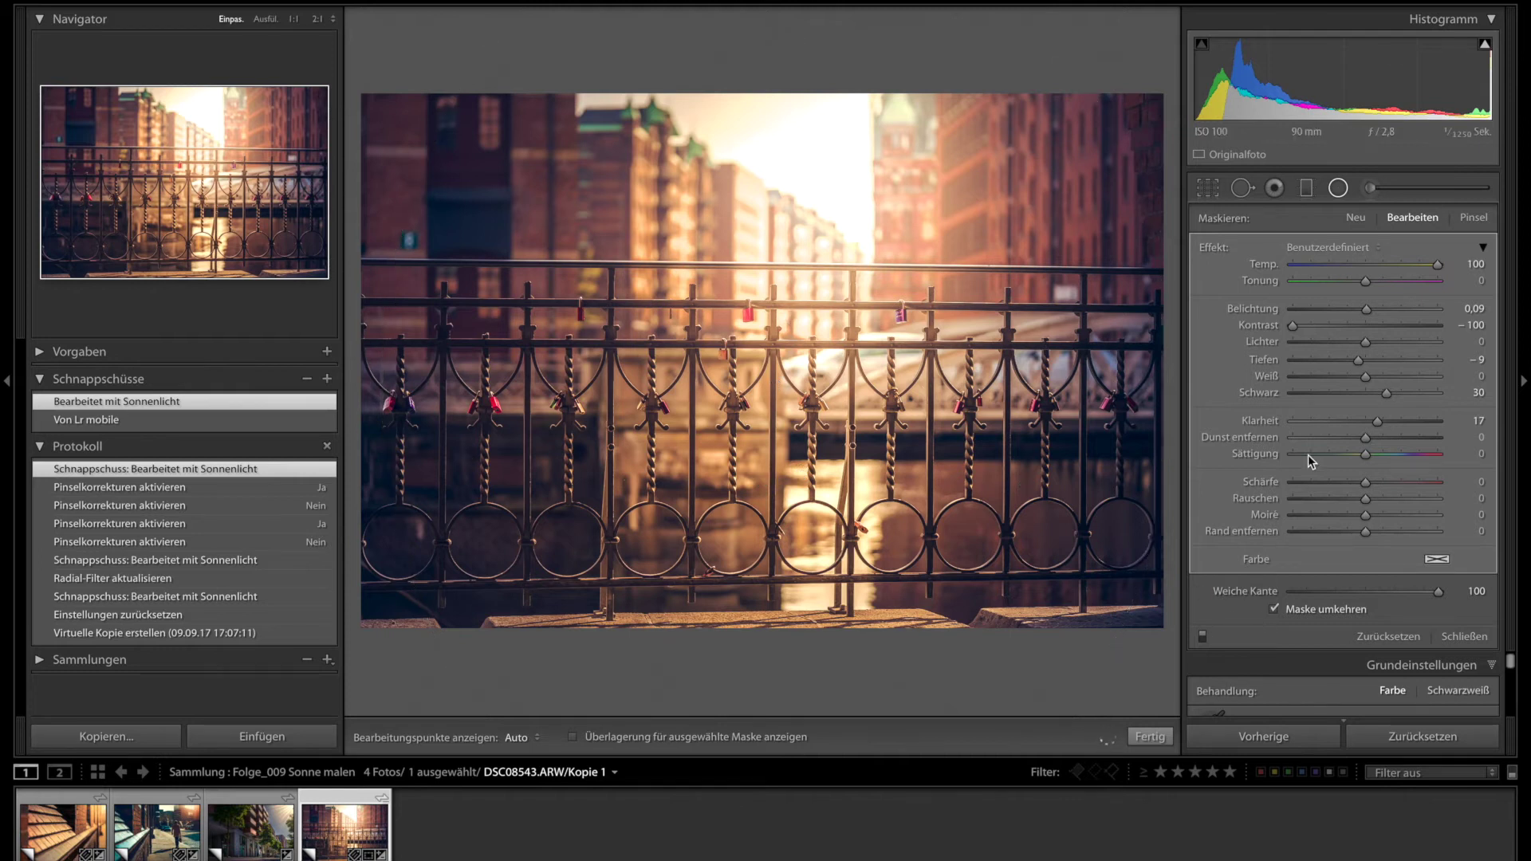
pyautogui.click(1369, 190)
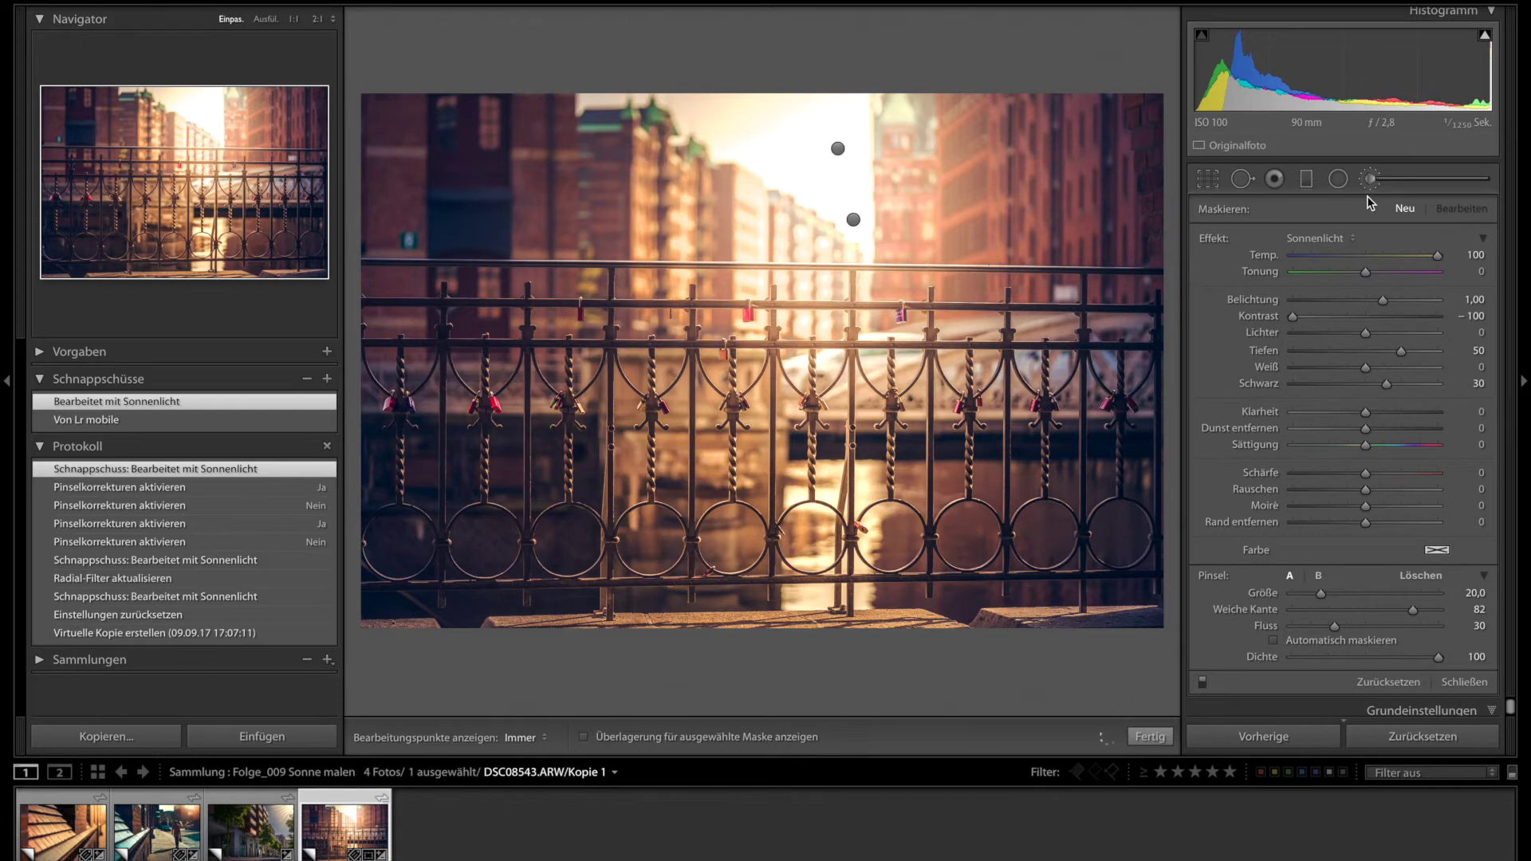
pyautogui.click(1328, 241)
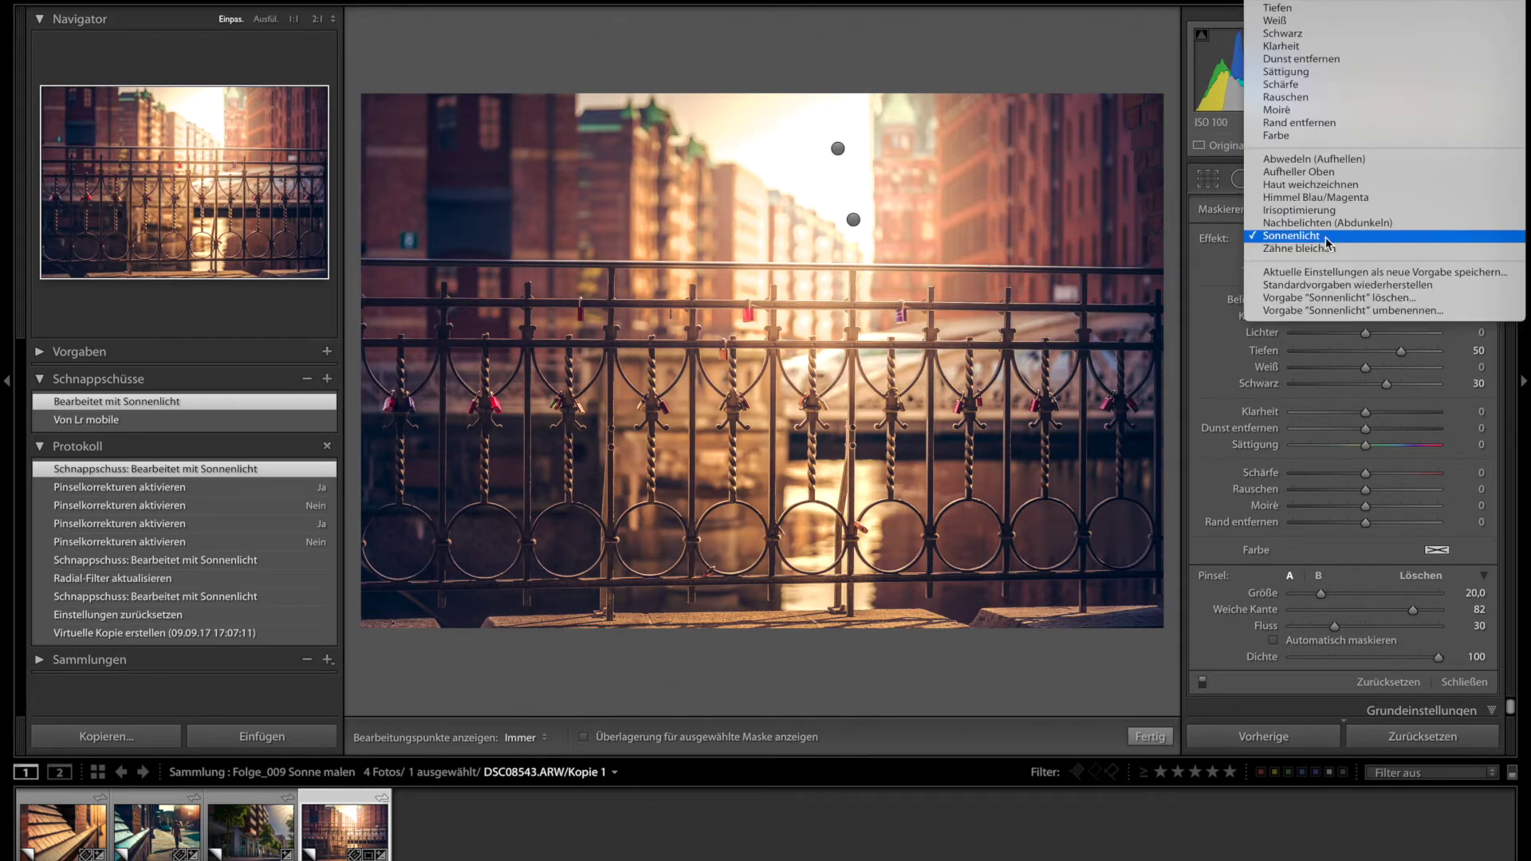
# Keep the Sonnenlicht brush effect and save the current settings as a new preset named 'Sonnenlicht'
pyautogui.click(1228, 331)
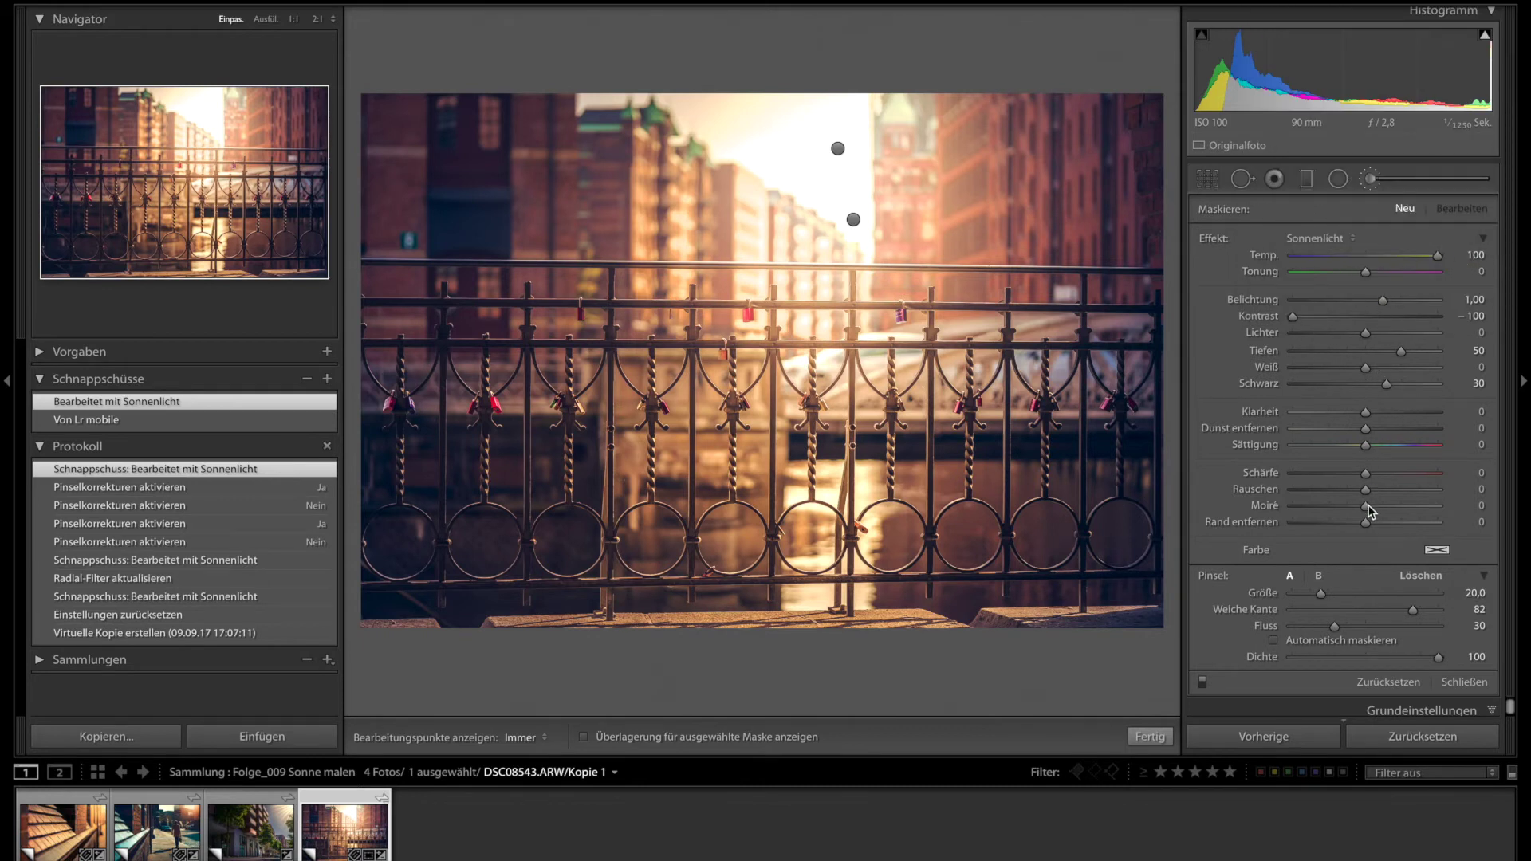
pyautogui.click(1353, 243)
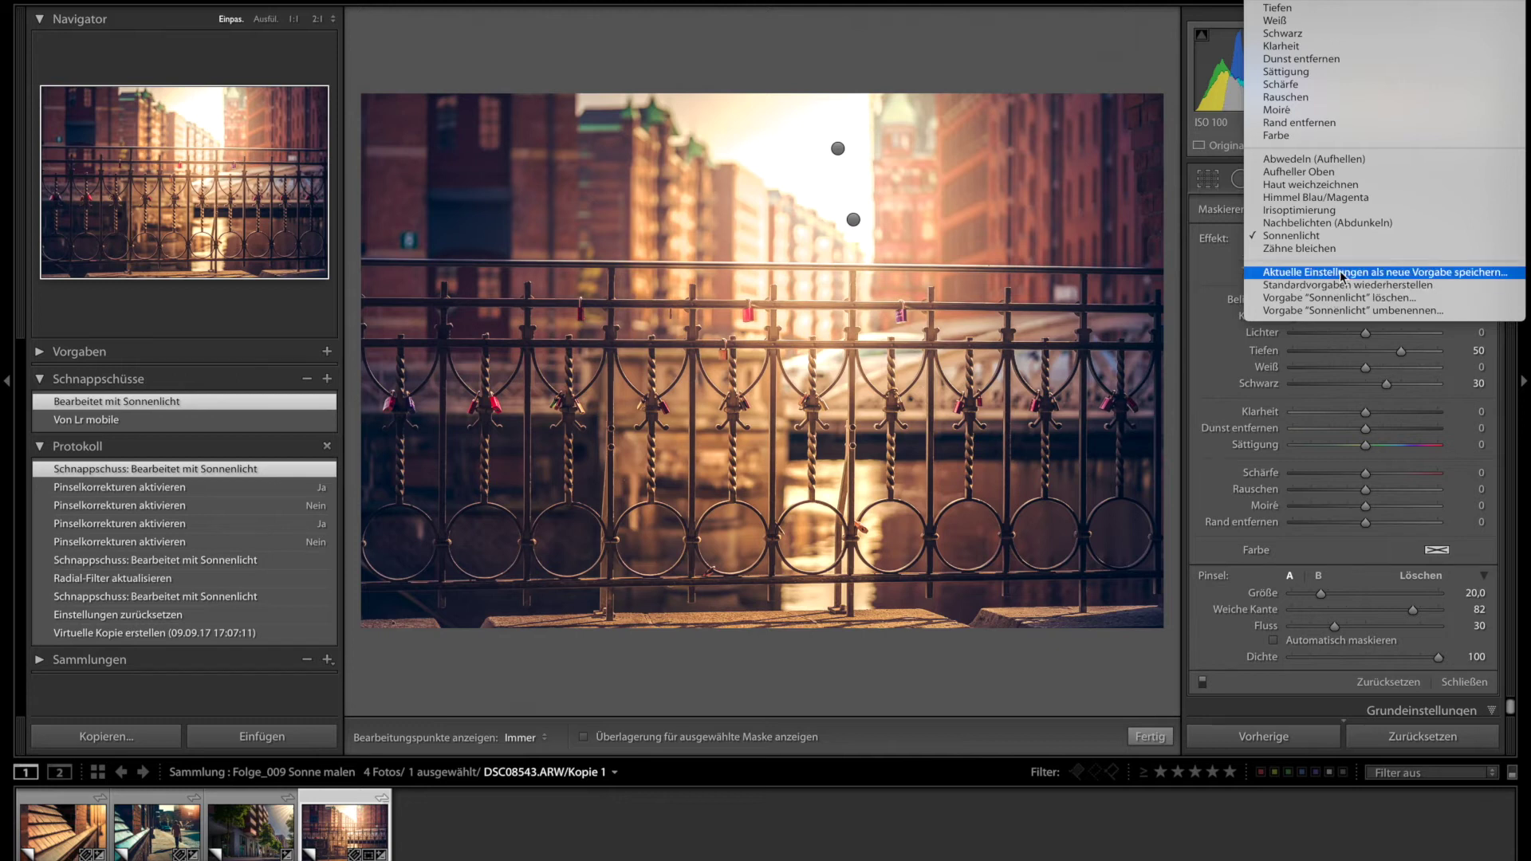
pyautogui.click(1363, 274)
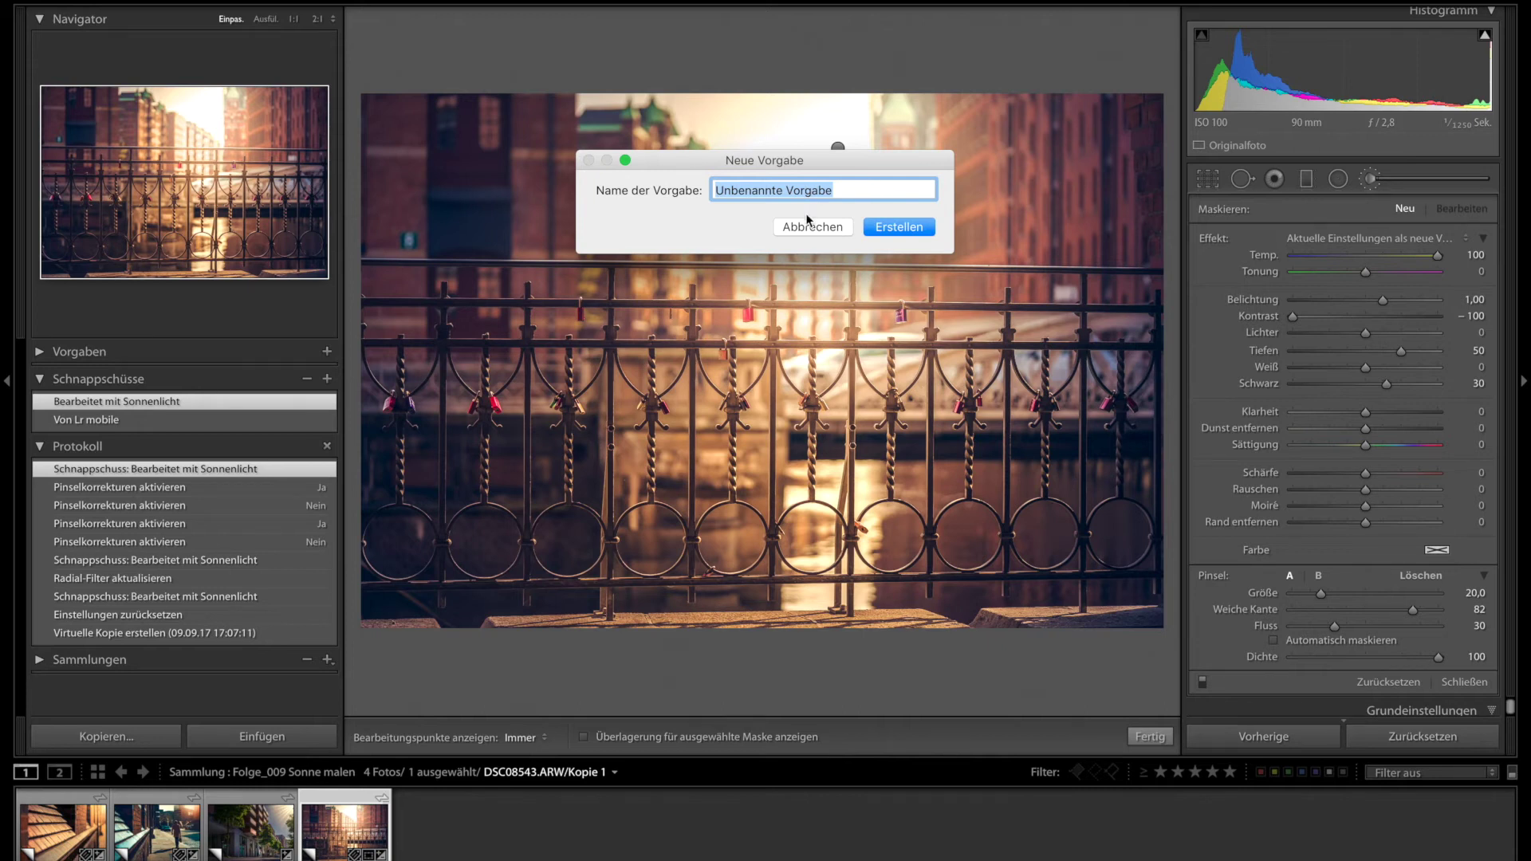
pyautogui.write('Sonnenlicht')
pyautogui.press('Return')
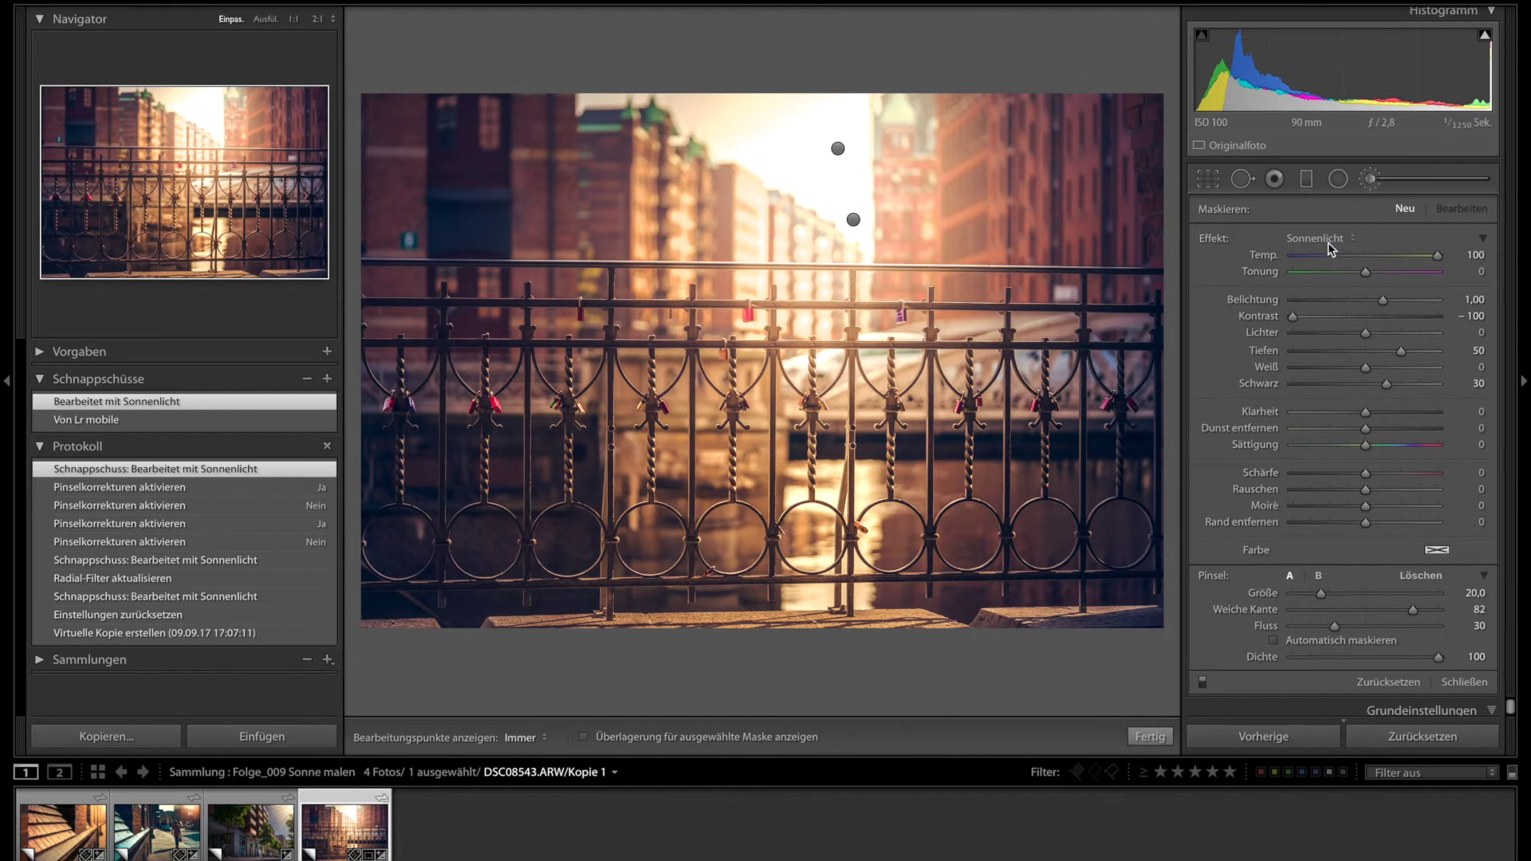
# Reopen the adjustment brush and view the masks of the upper and lower sunlight strokes
pyautogui.click(1379, 180)
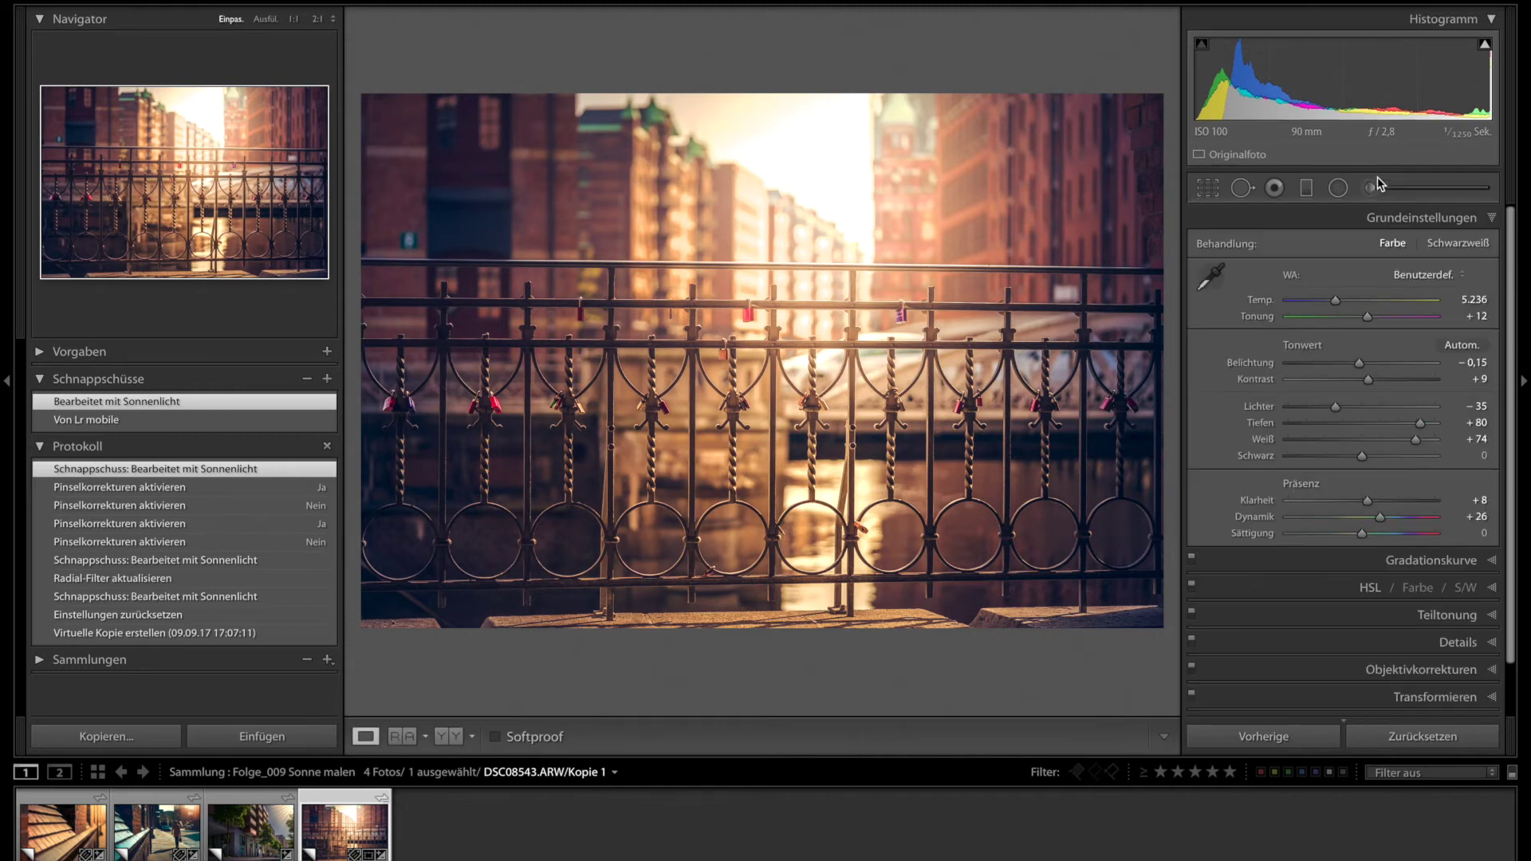
pyautogui.click(1377, 182)
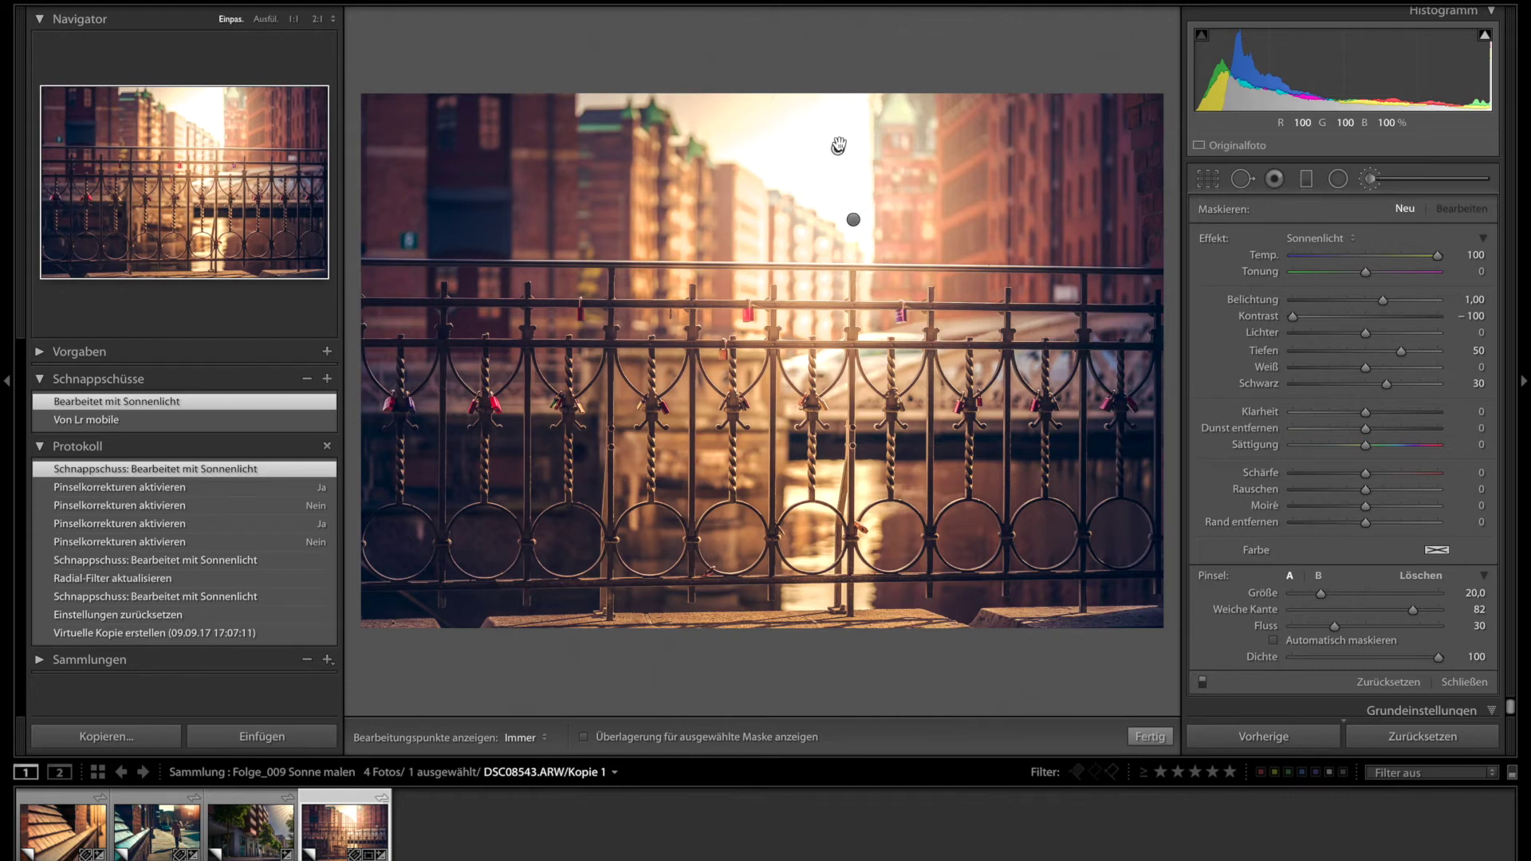
pyautogui.click(838, 146)
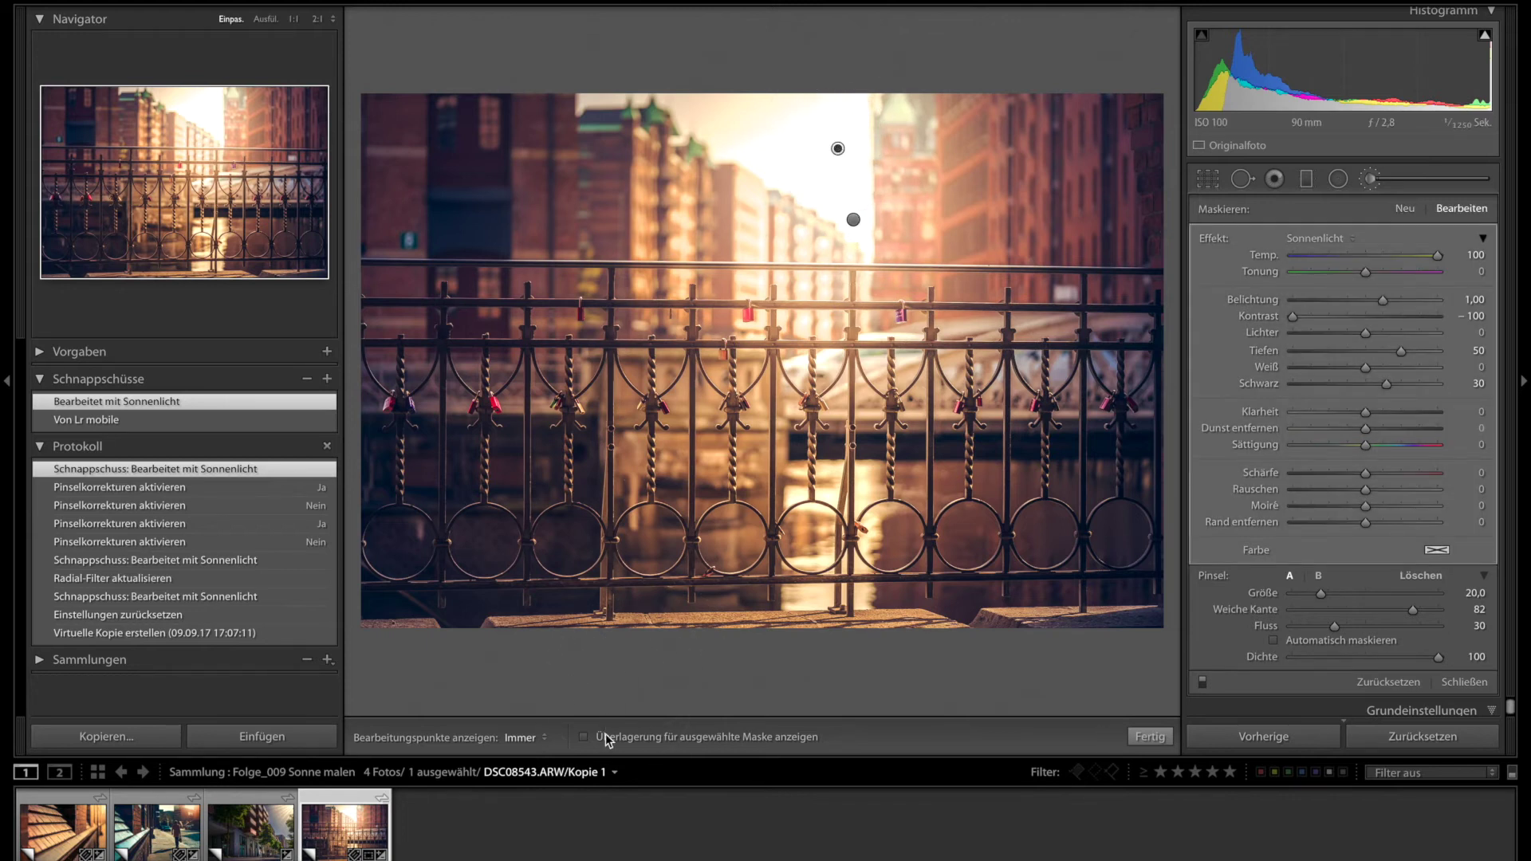
pyautogui.click(583, 738)
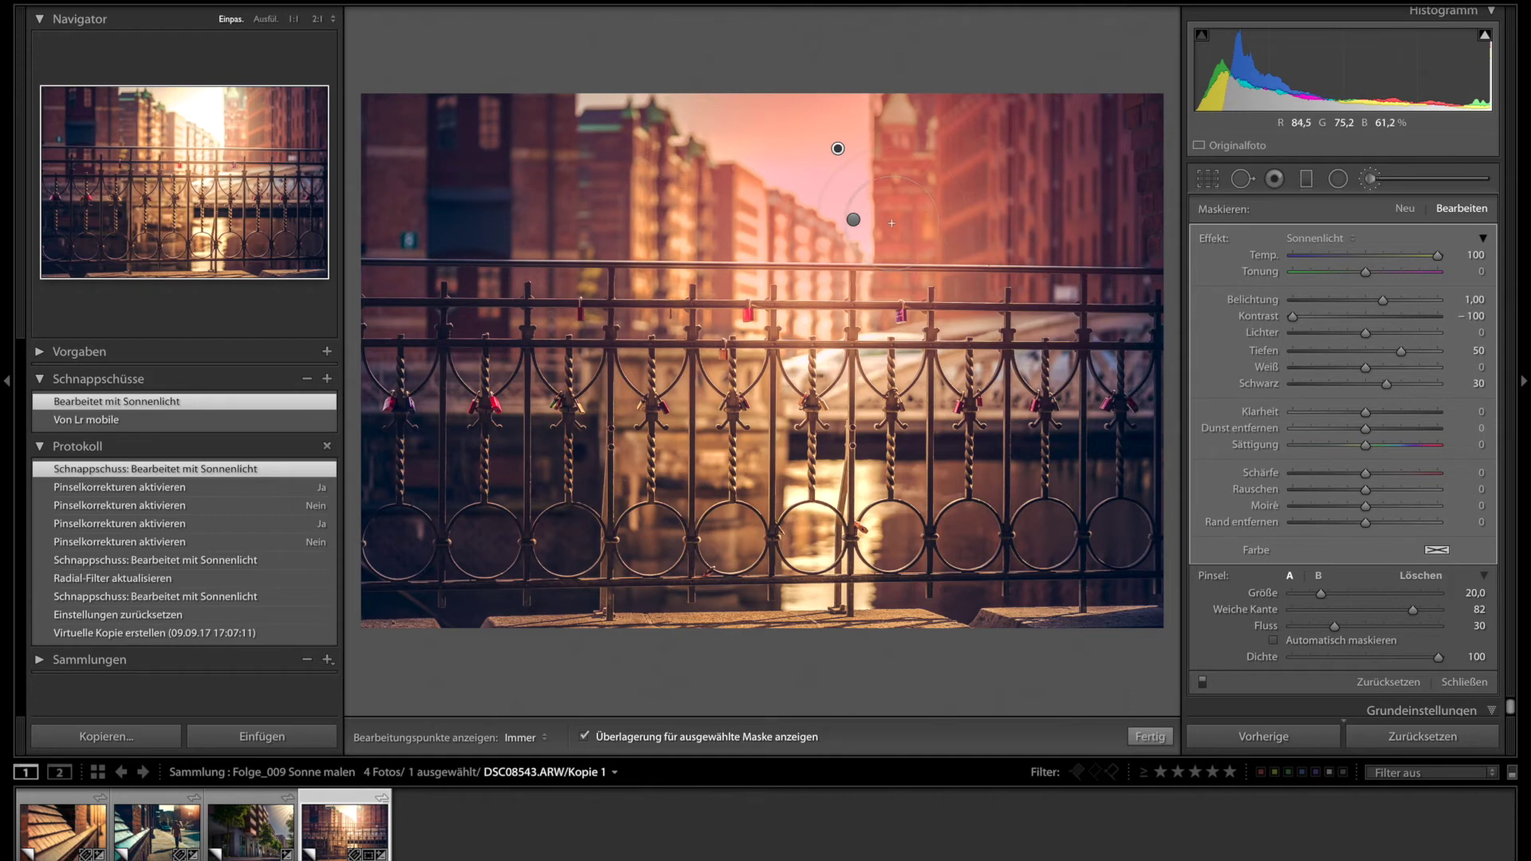
pyautogui.click(853, 220)
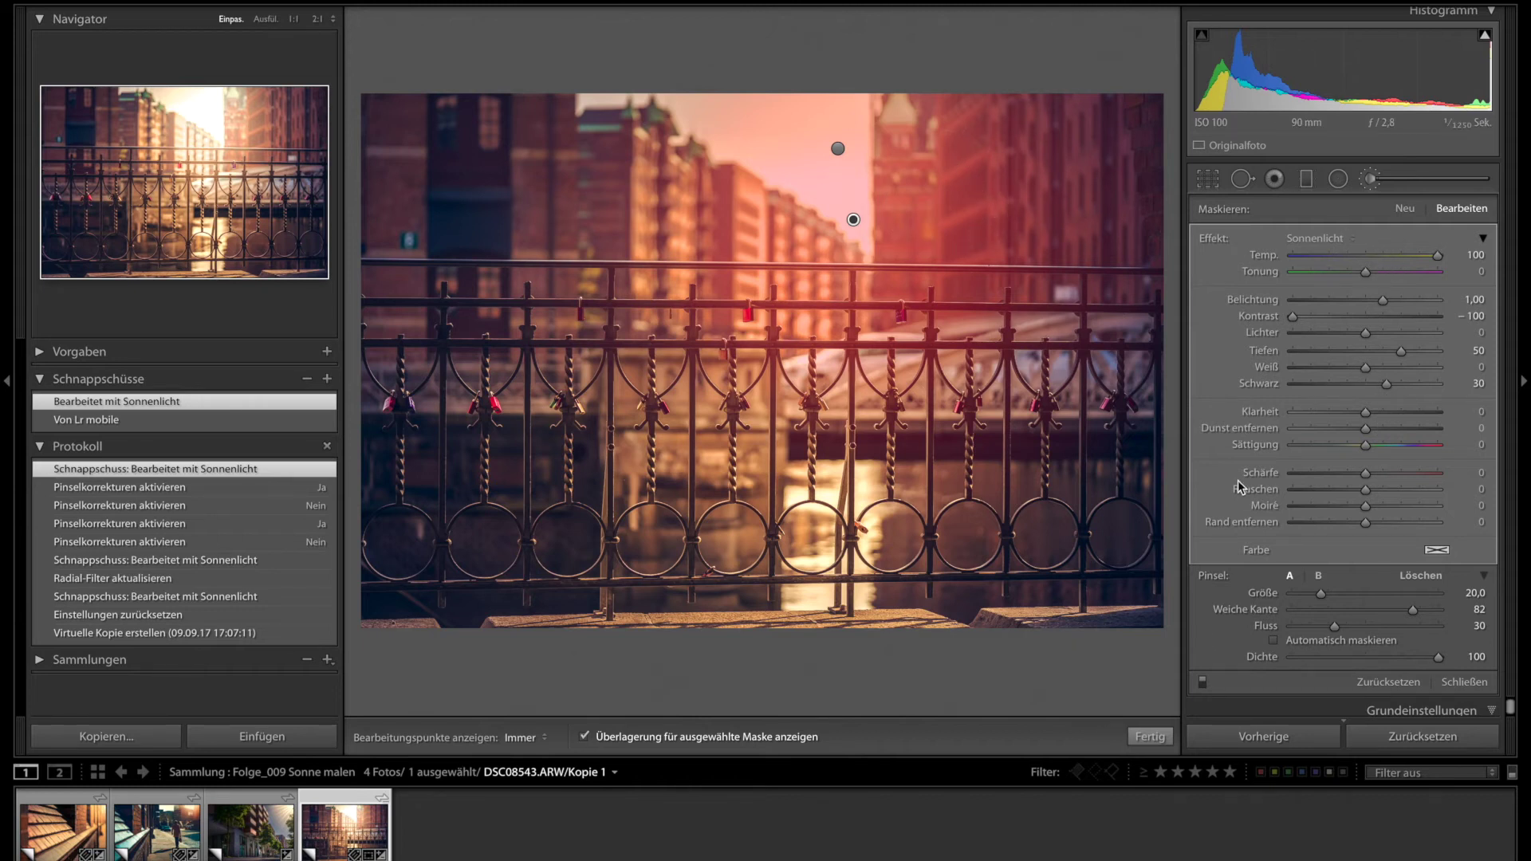
pyautogui.press('o')
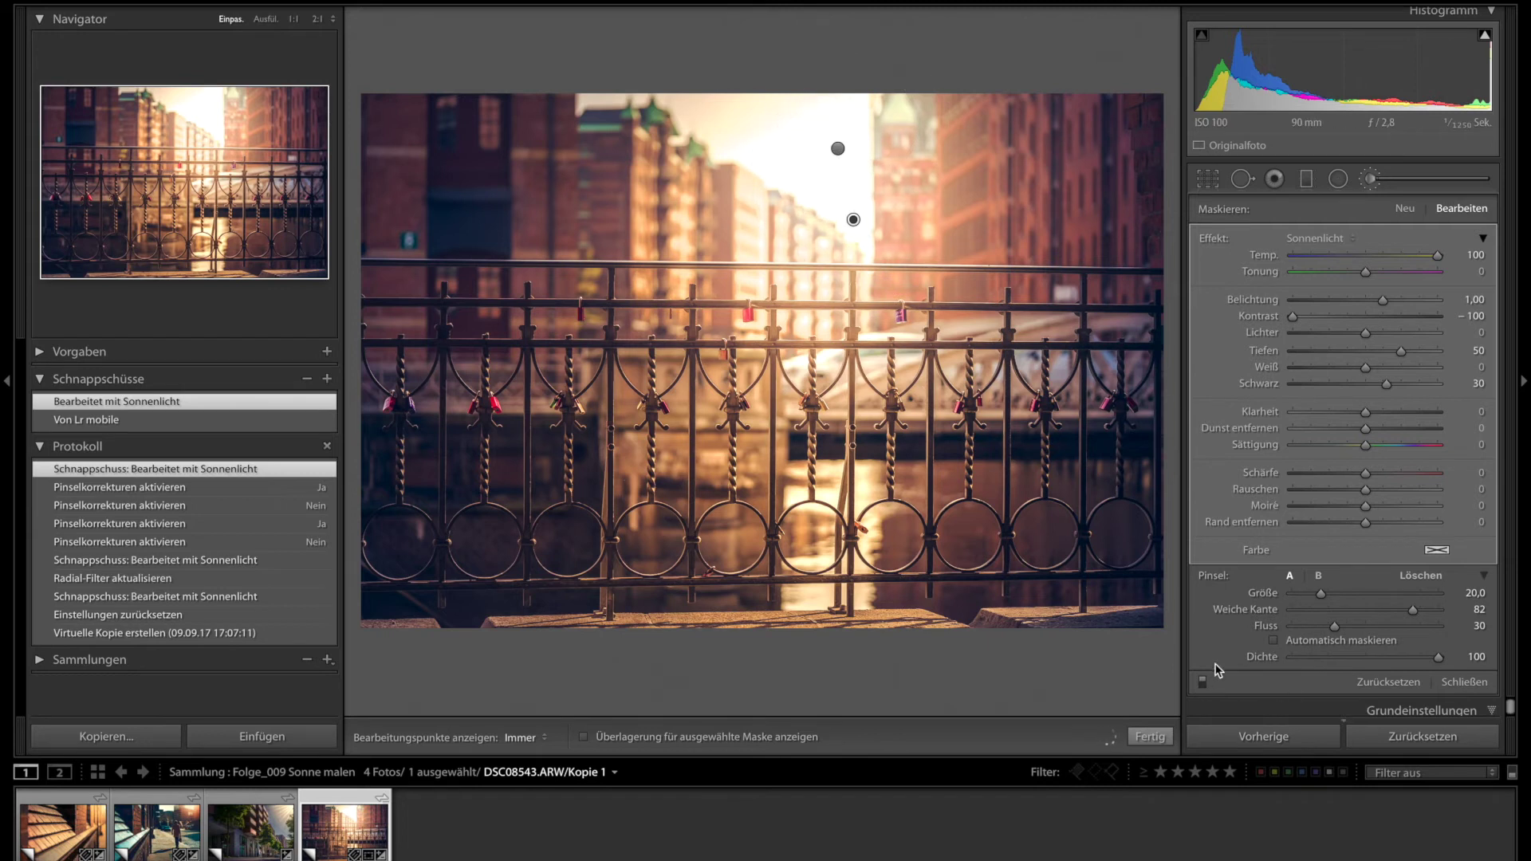
pyautogui.click(1203, 683)
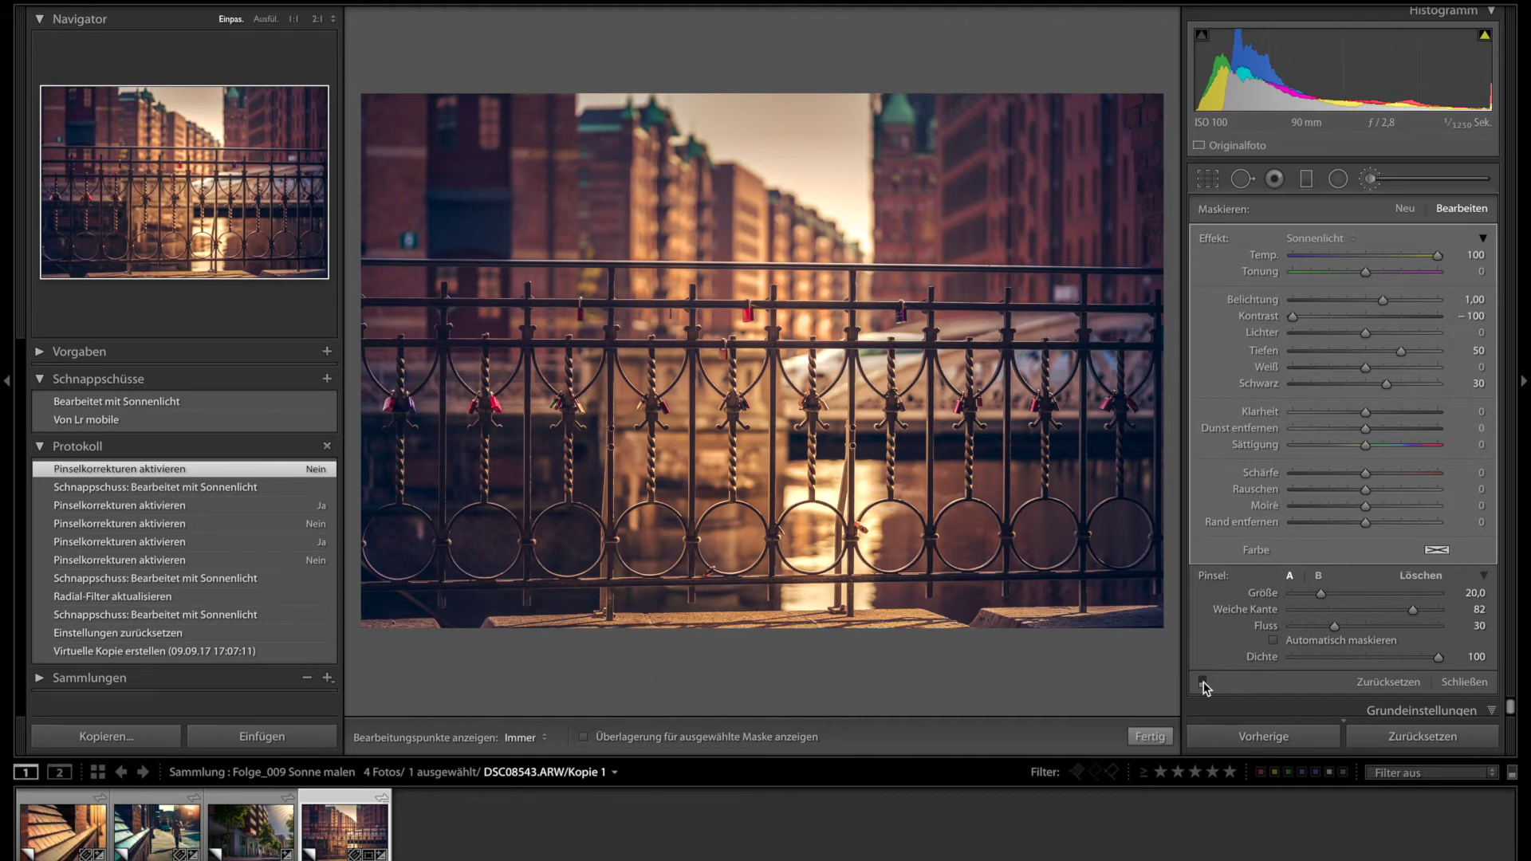
pyautogui.click(1203, 683)
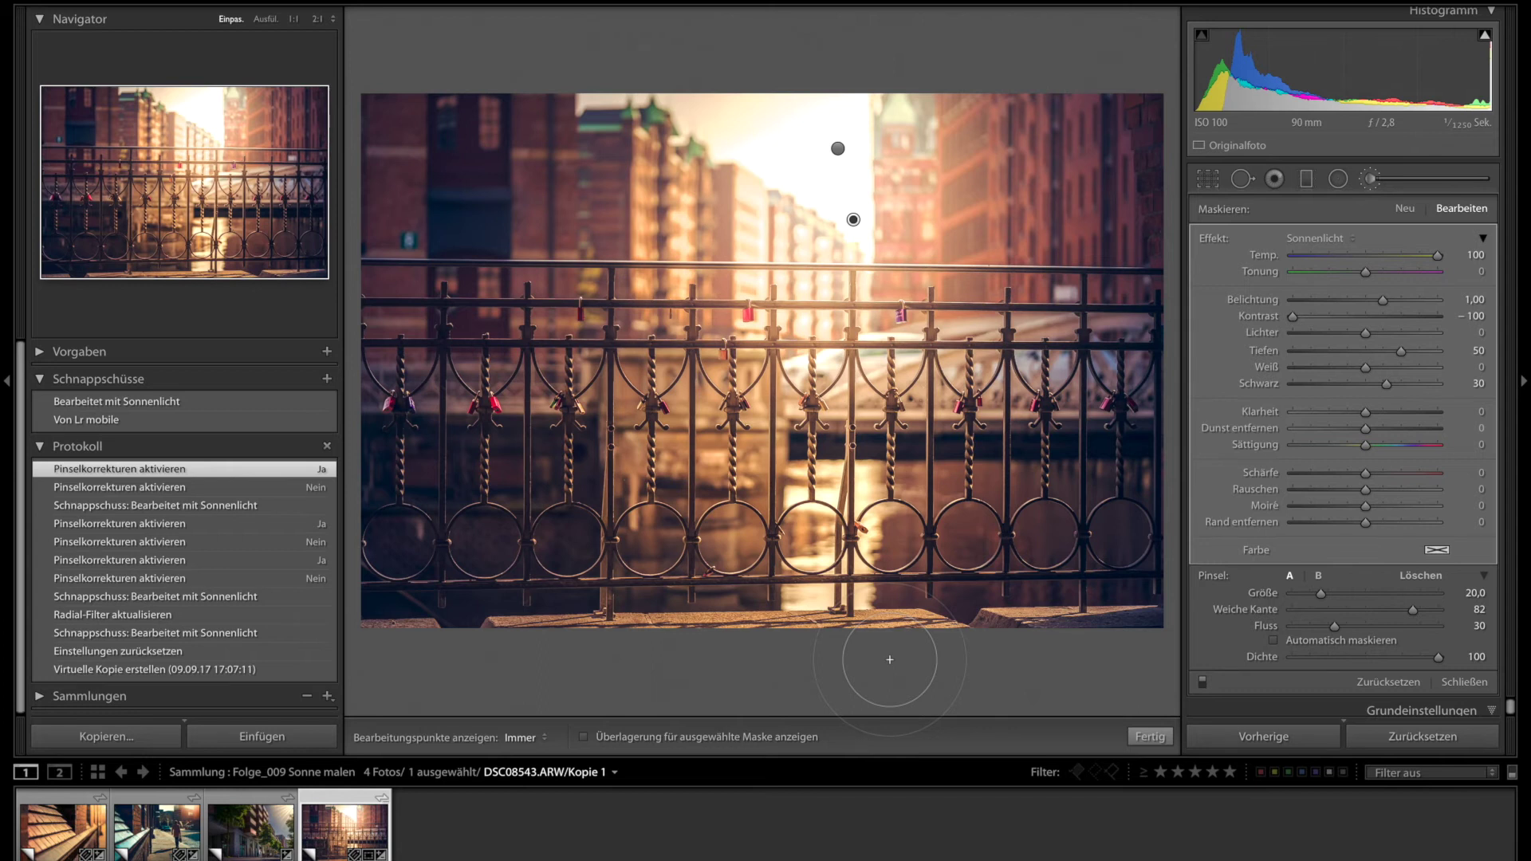
# Open the third filmstrip photo, reset all its edits, and apply the 'Bearbeitet mit Sonnenlicht' snapshot
pyautogui.moveTo(252, 829)
pyautogui.click(261, 836)
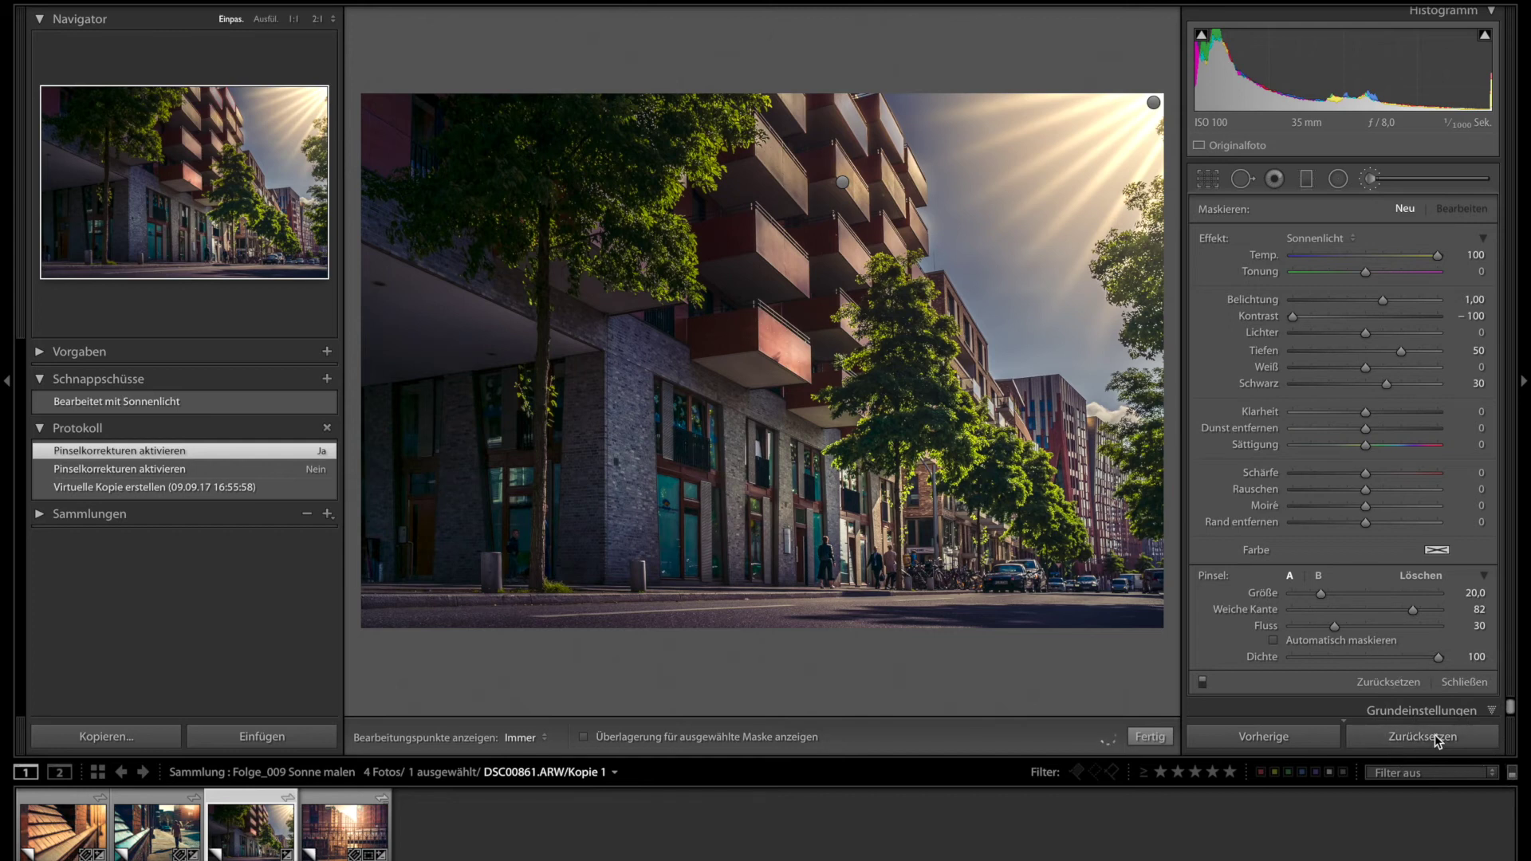
pyautogui.click(1438, 737)
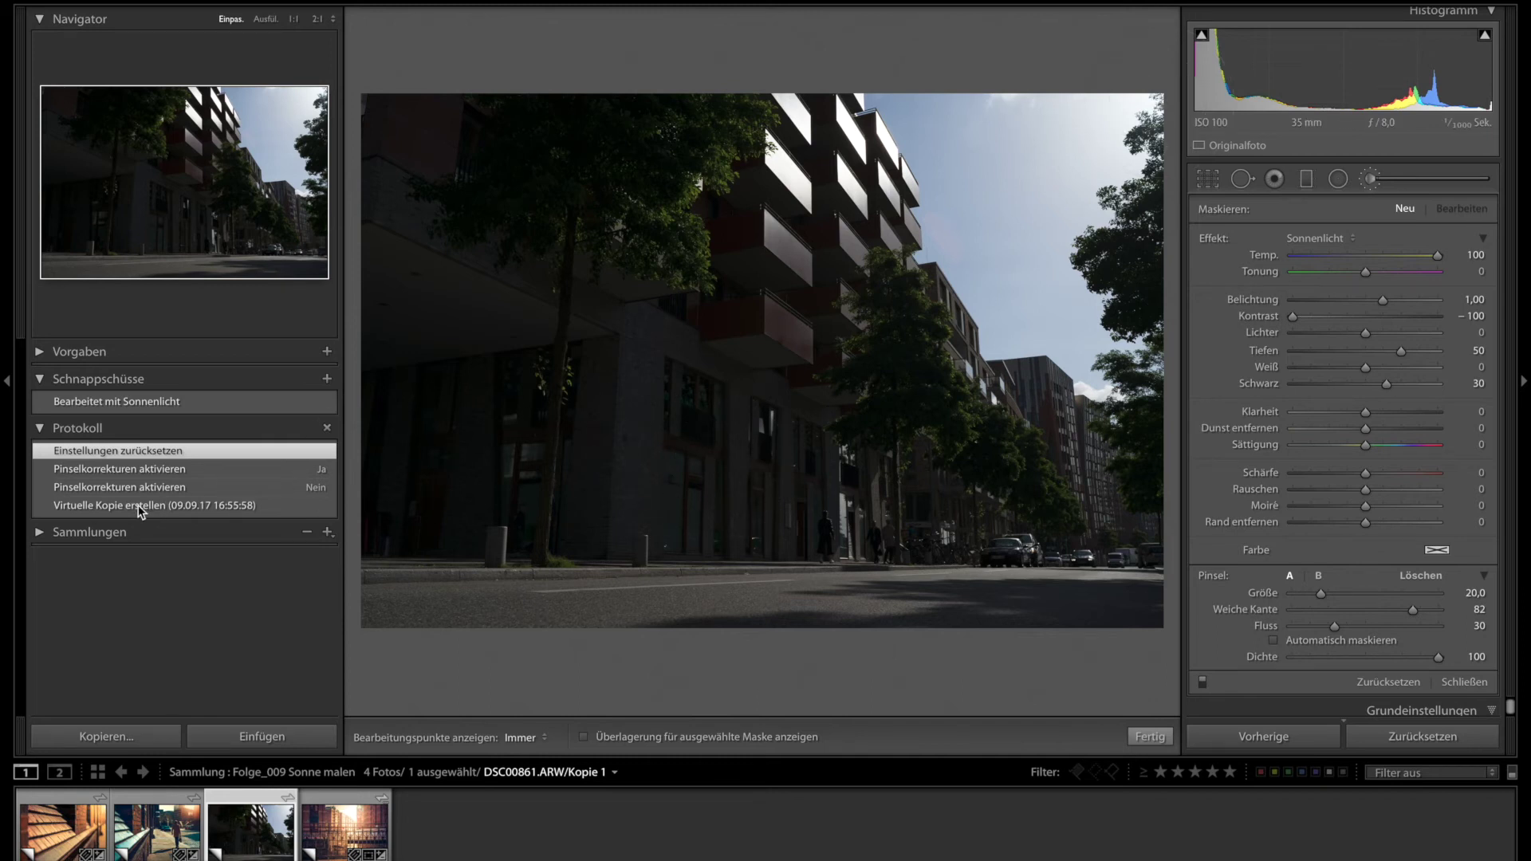
pyautogui.click(110, 403)
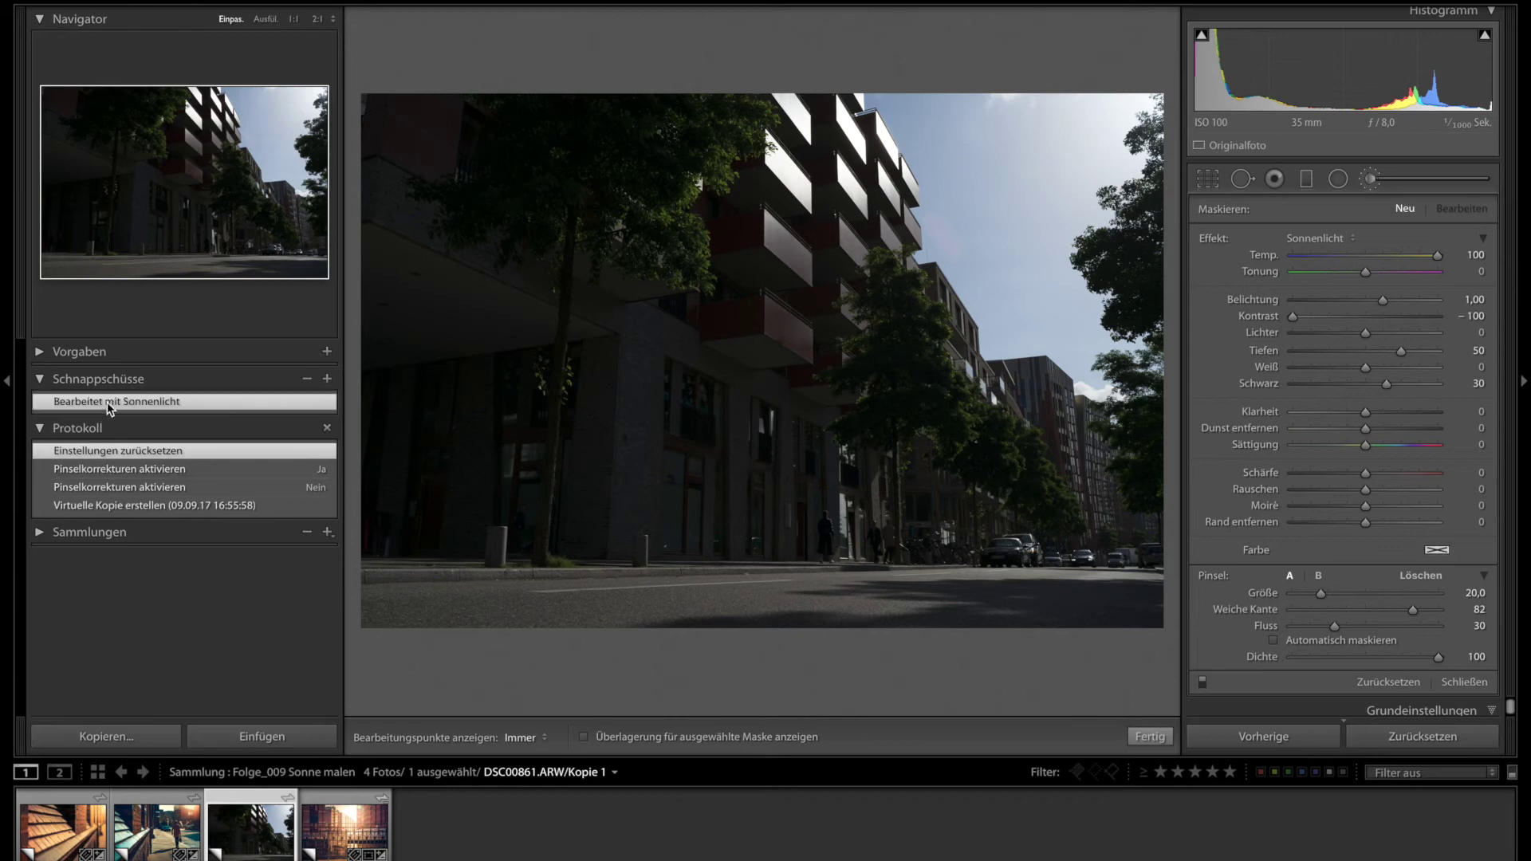
pyautogui.click(110, 403)
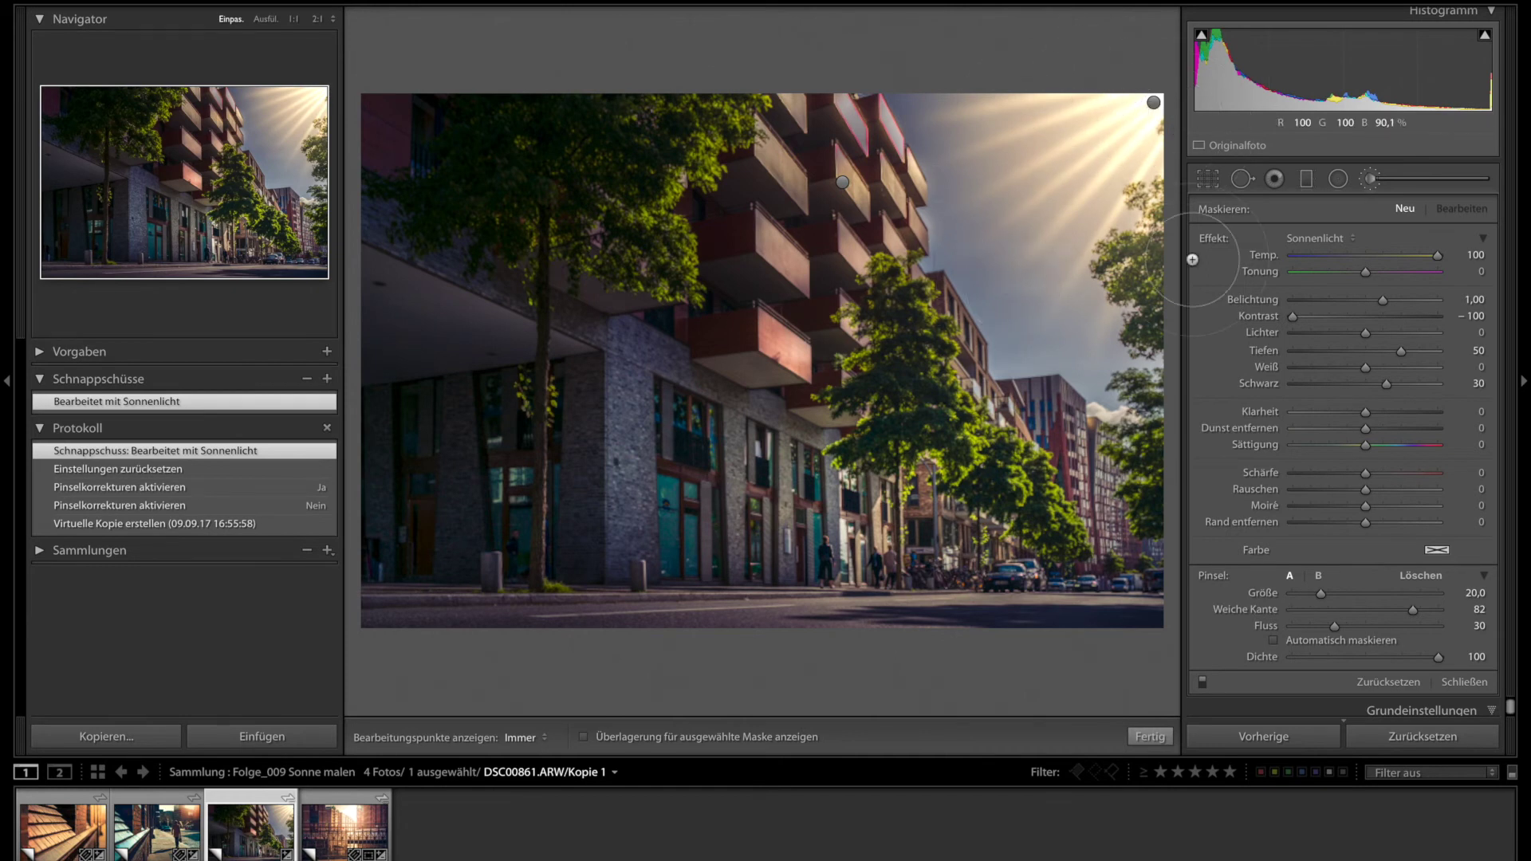
# Switch to editing the radial filters and set the Navigator zoom to 1:4
pyautogui.click(1335, 180)
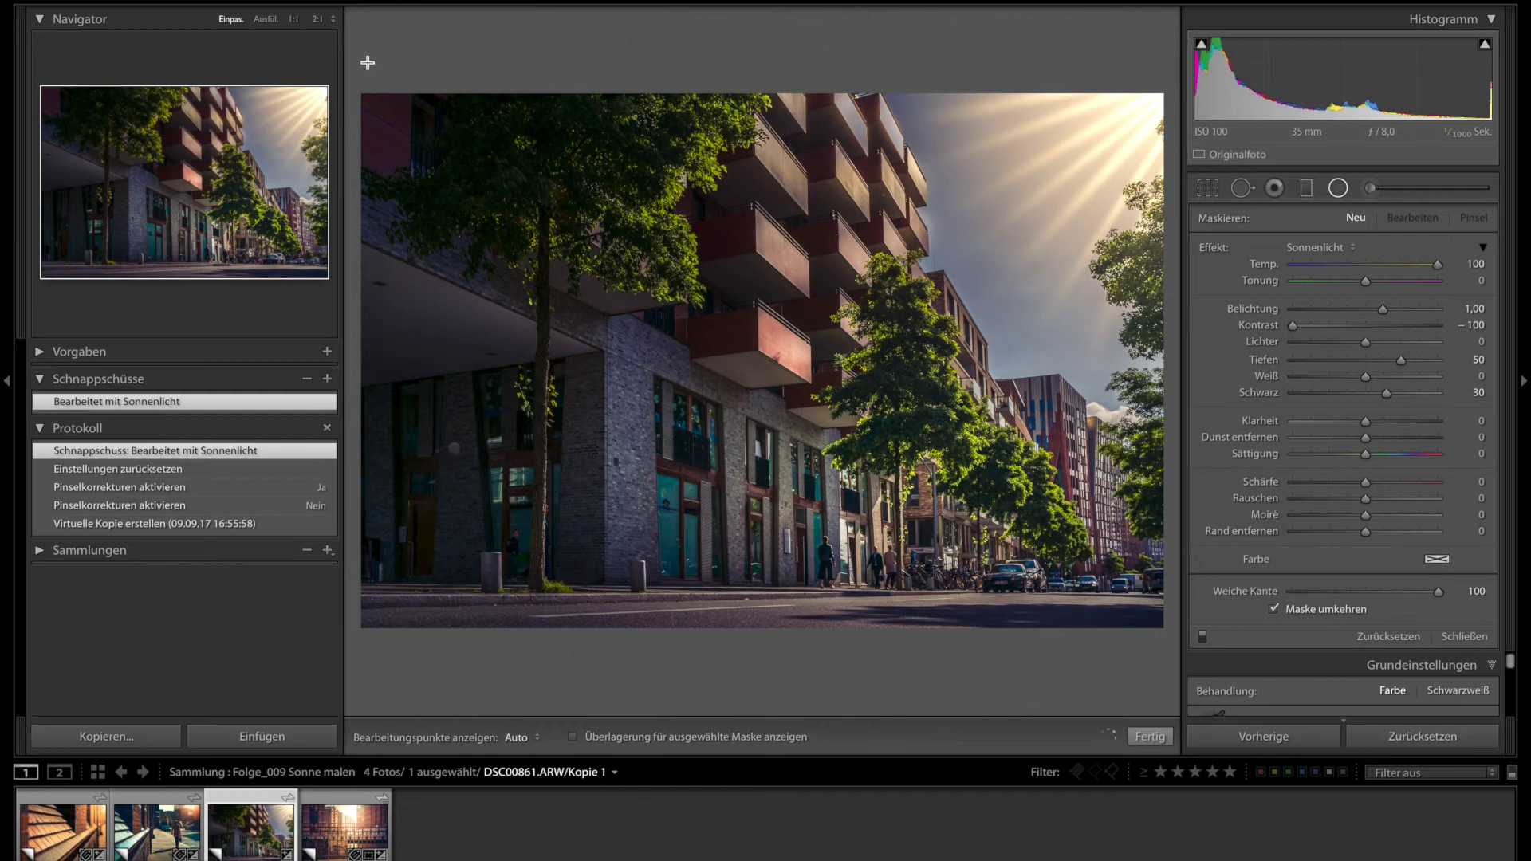
pyautogui.click(331, 20)
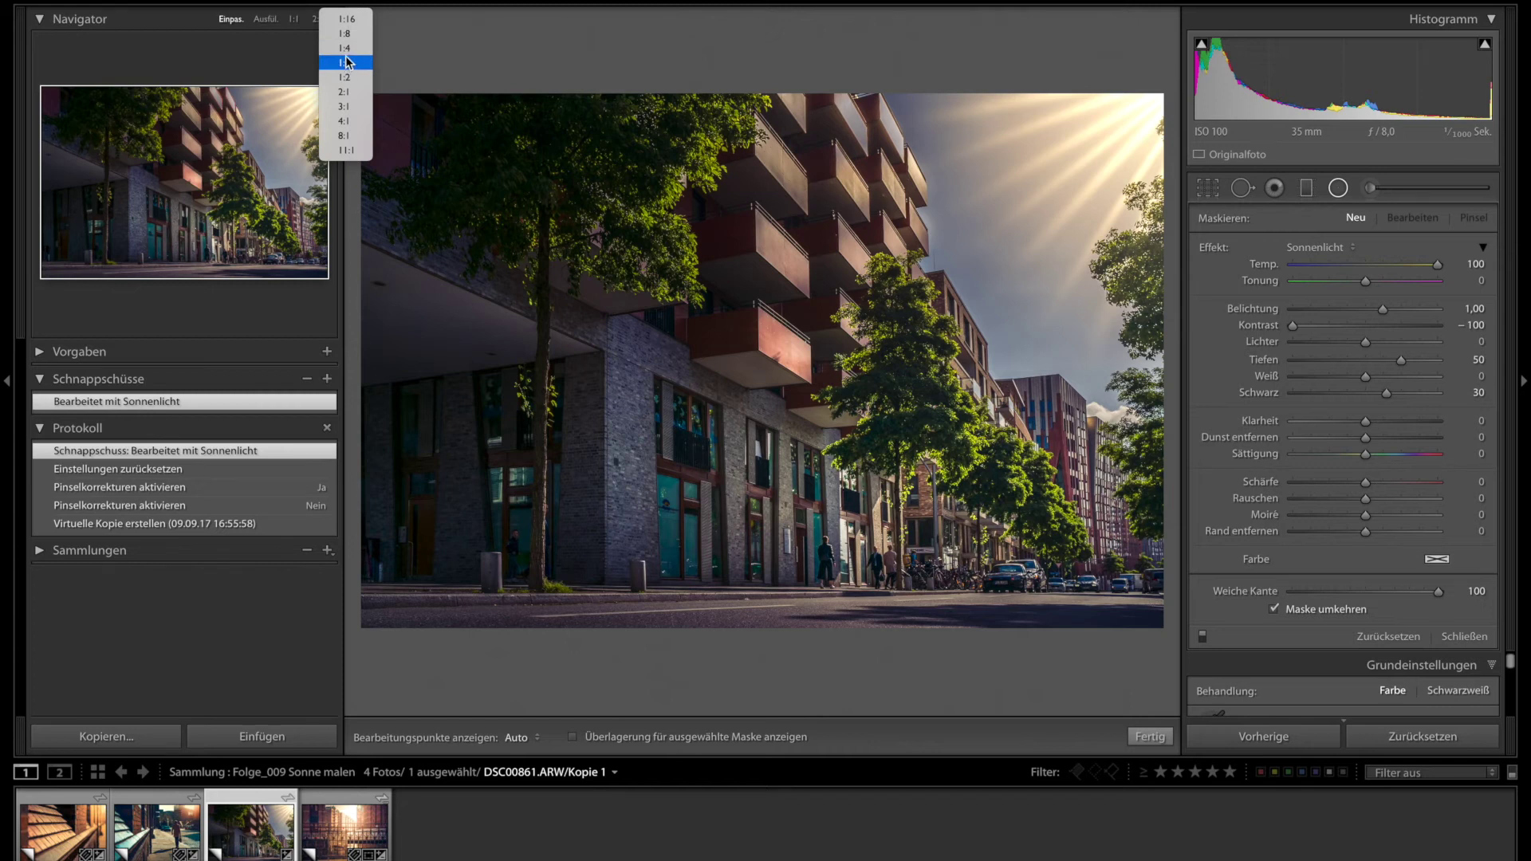
pyautogui.click(344, 48)
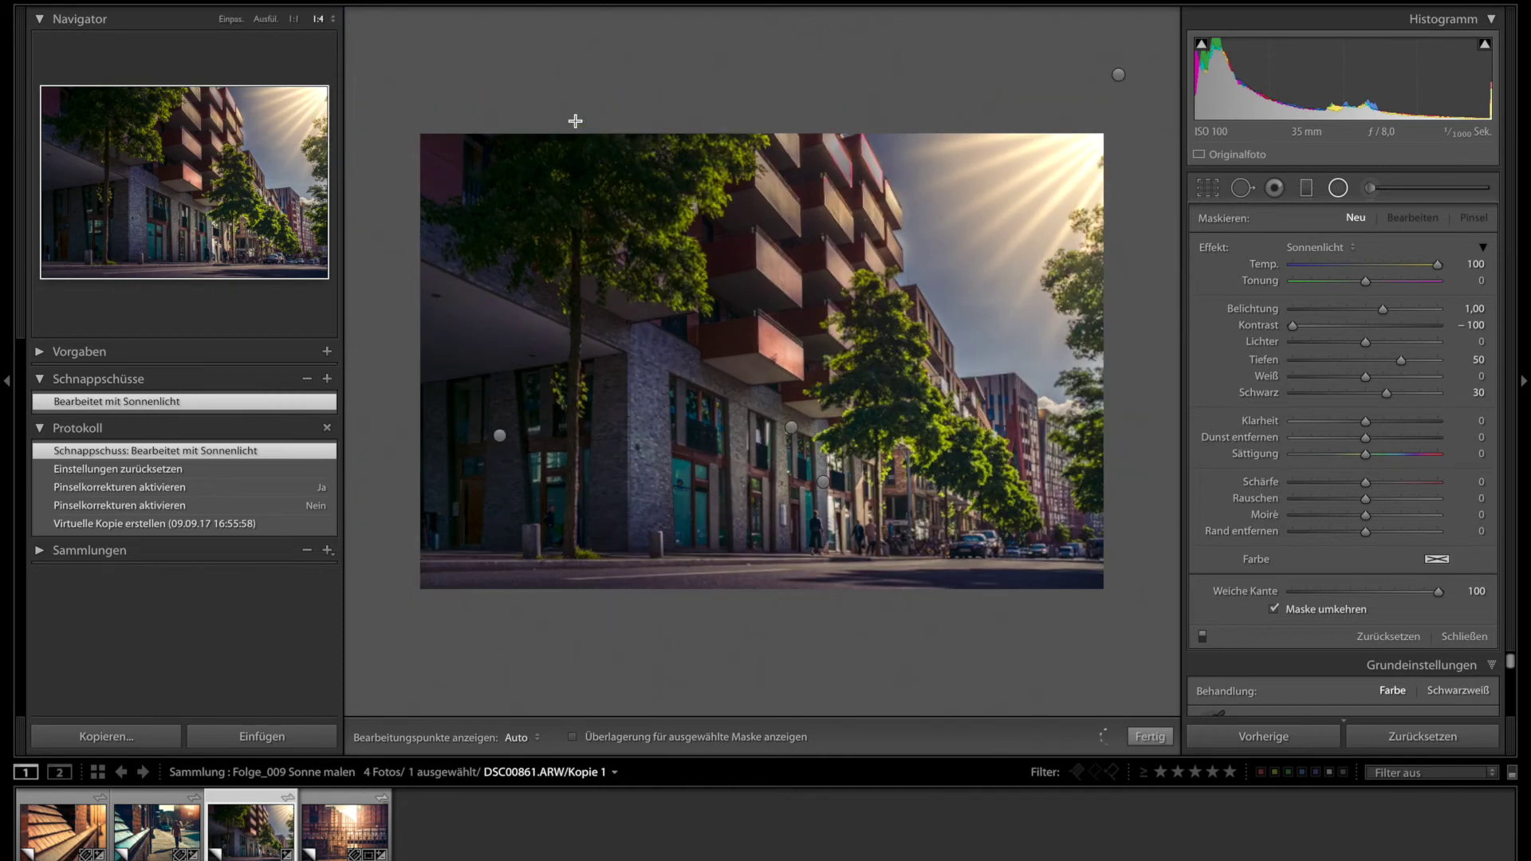
pyautogui.click(327, 21)
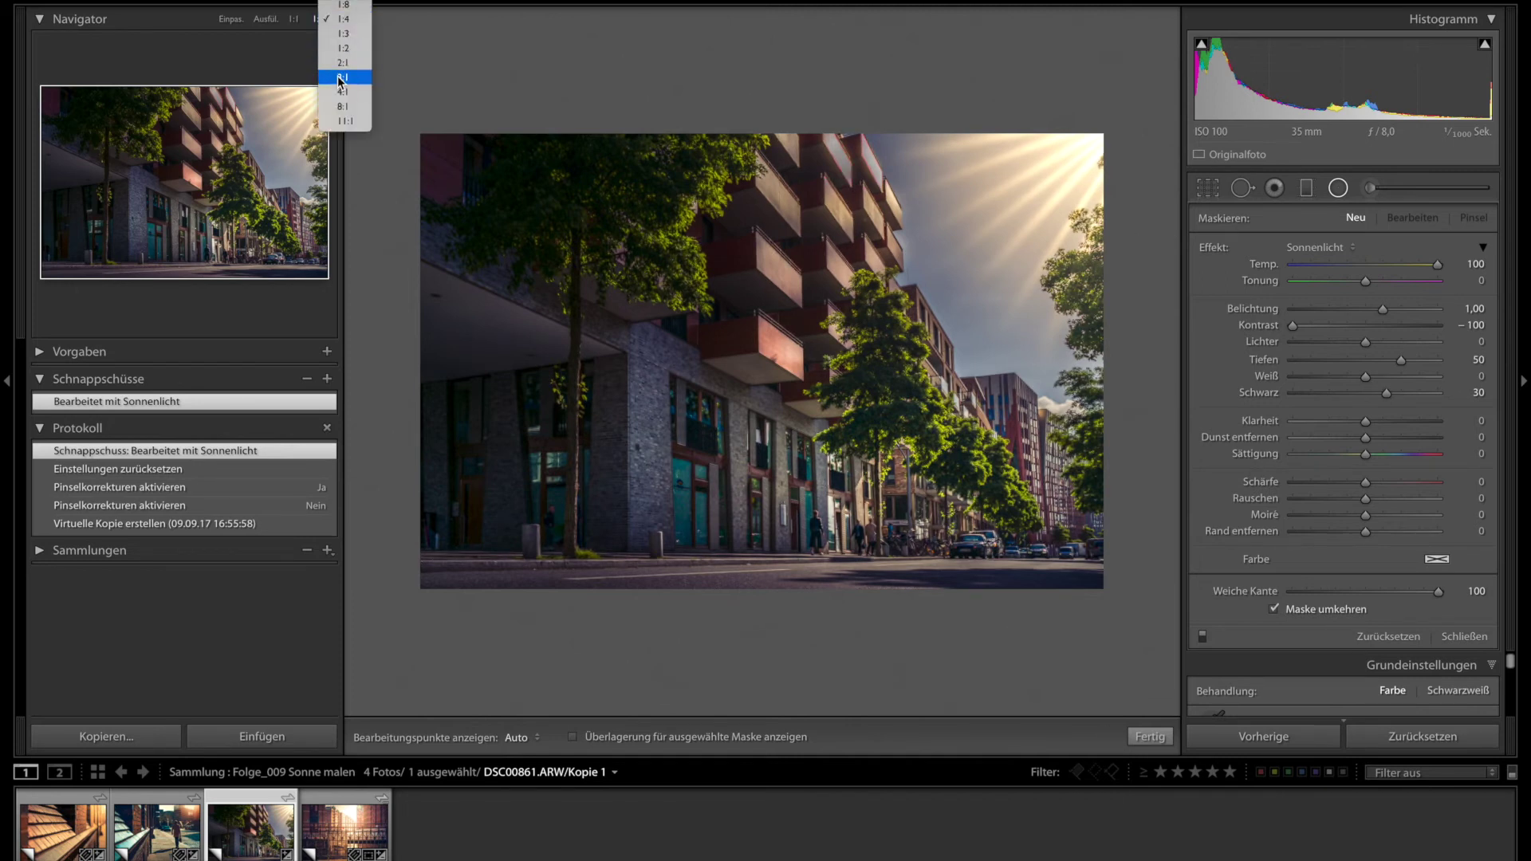
pyautogui.click(350, 19)
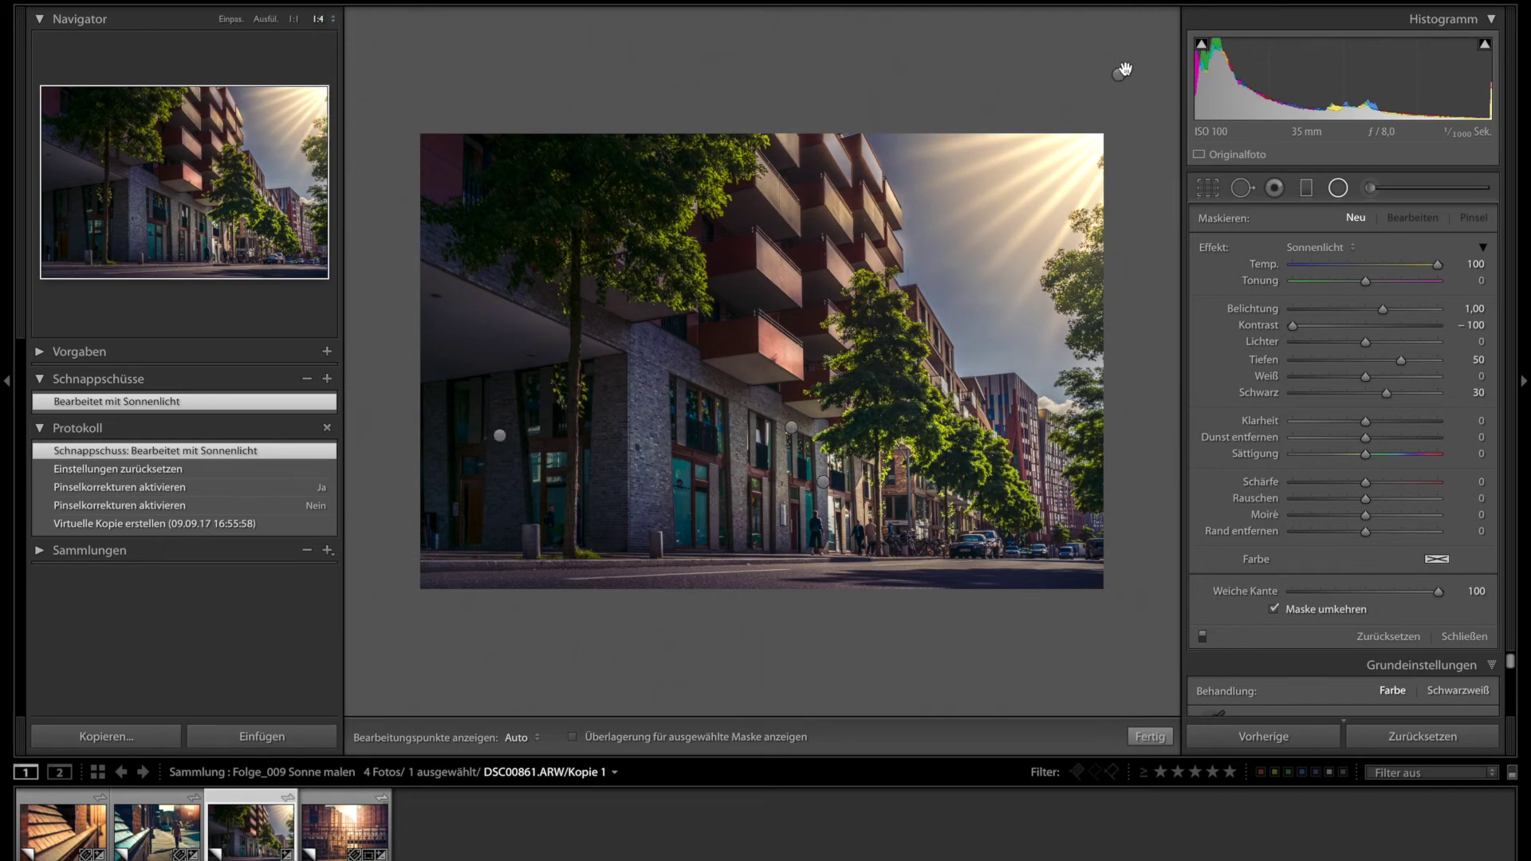
# Select the warm radial filter over the top-right corner and switch it off to compare
pyautogui.click(1118, 75)
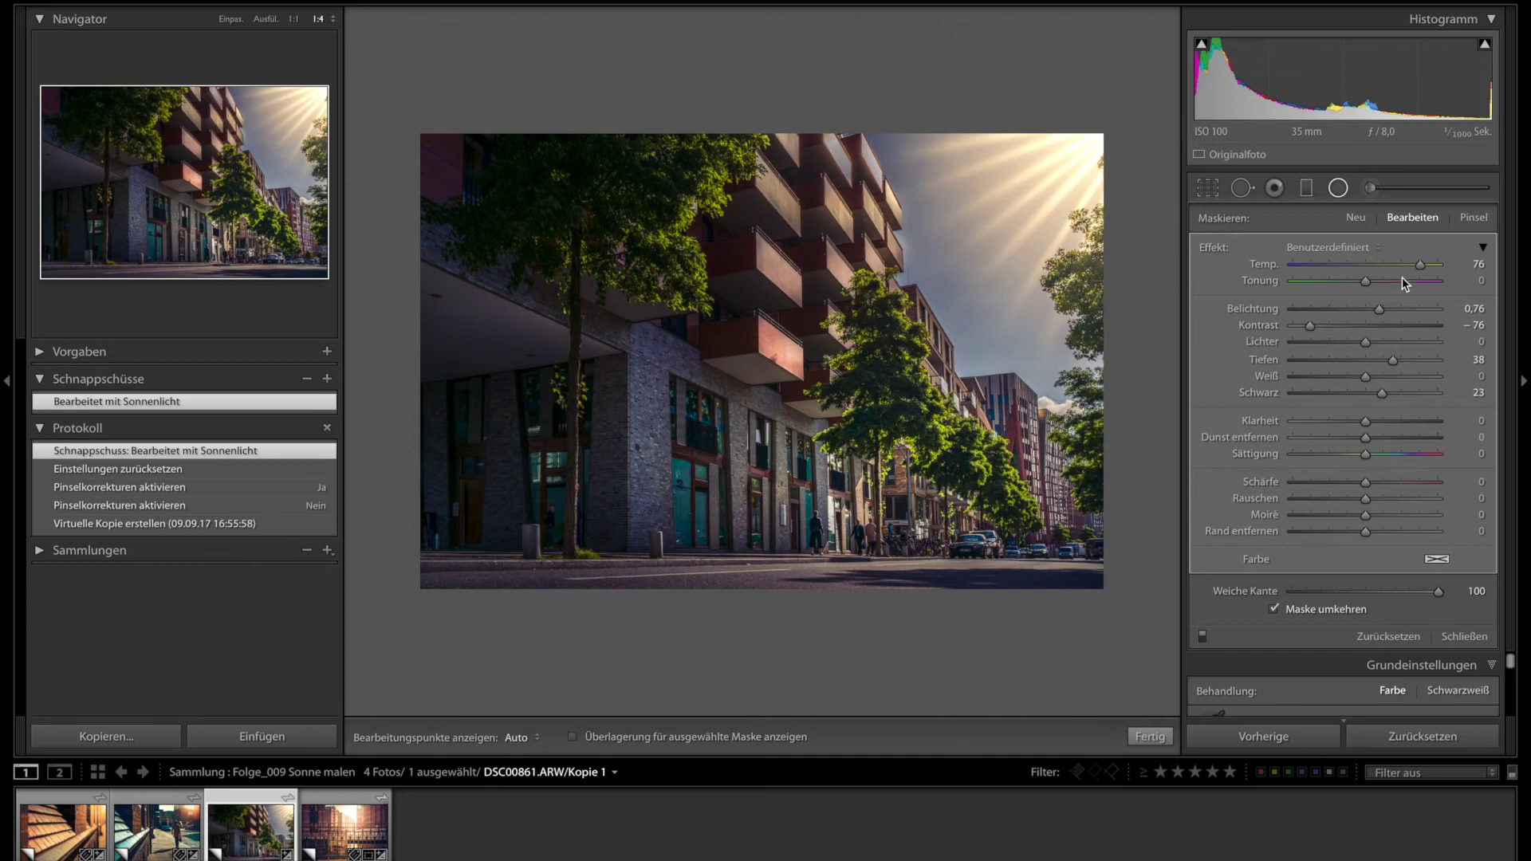
pyautogui.click(1484, 248)
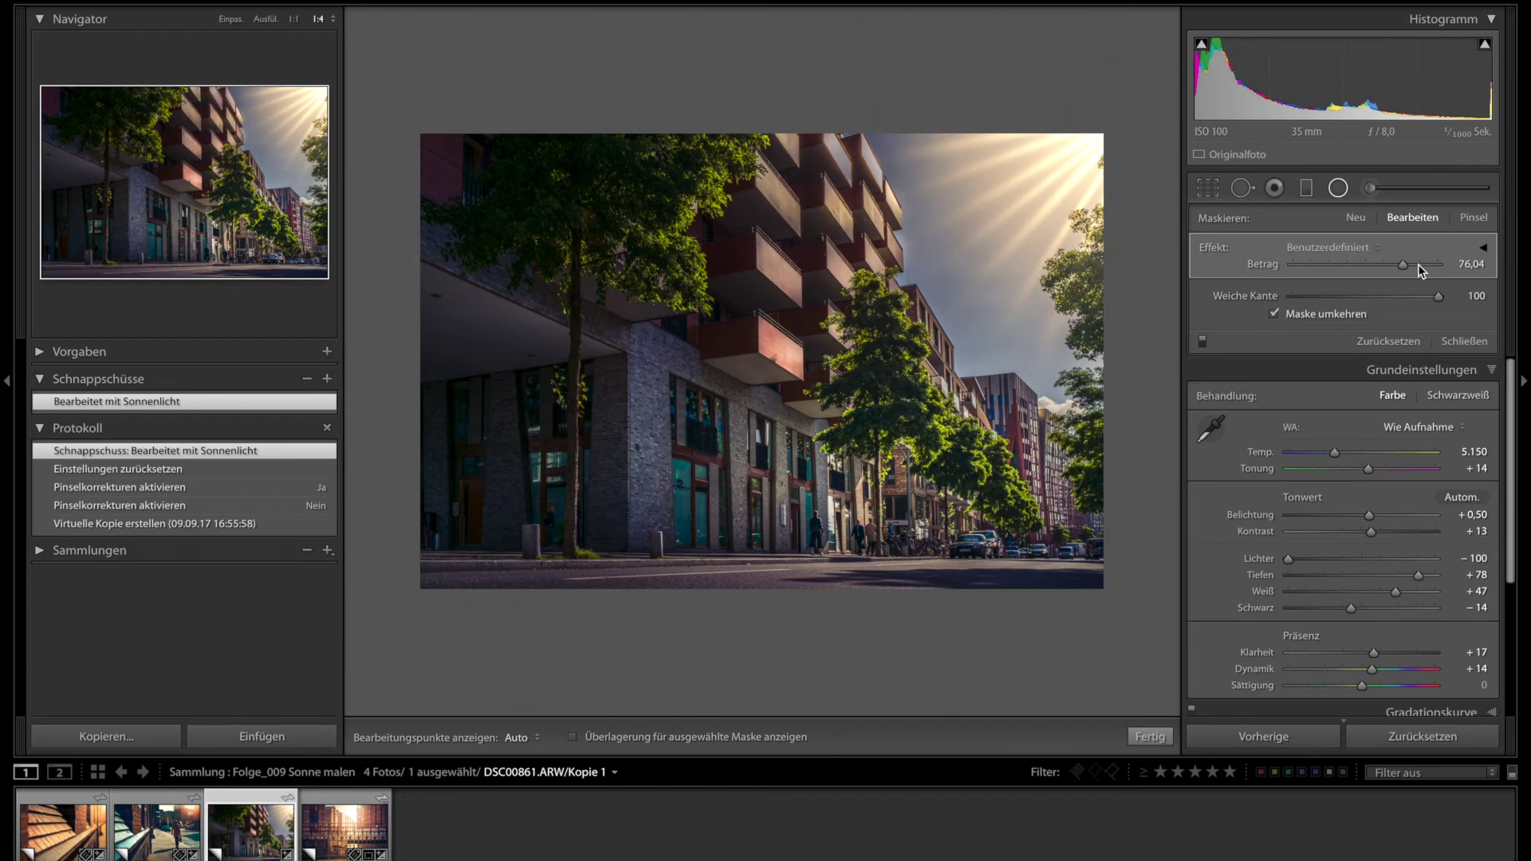
pyautogui.click(1480, 251)
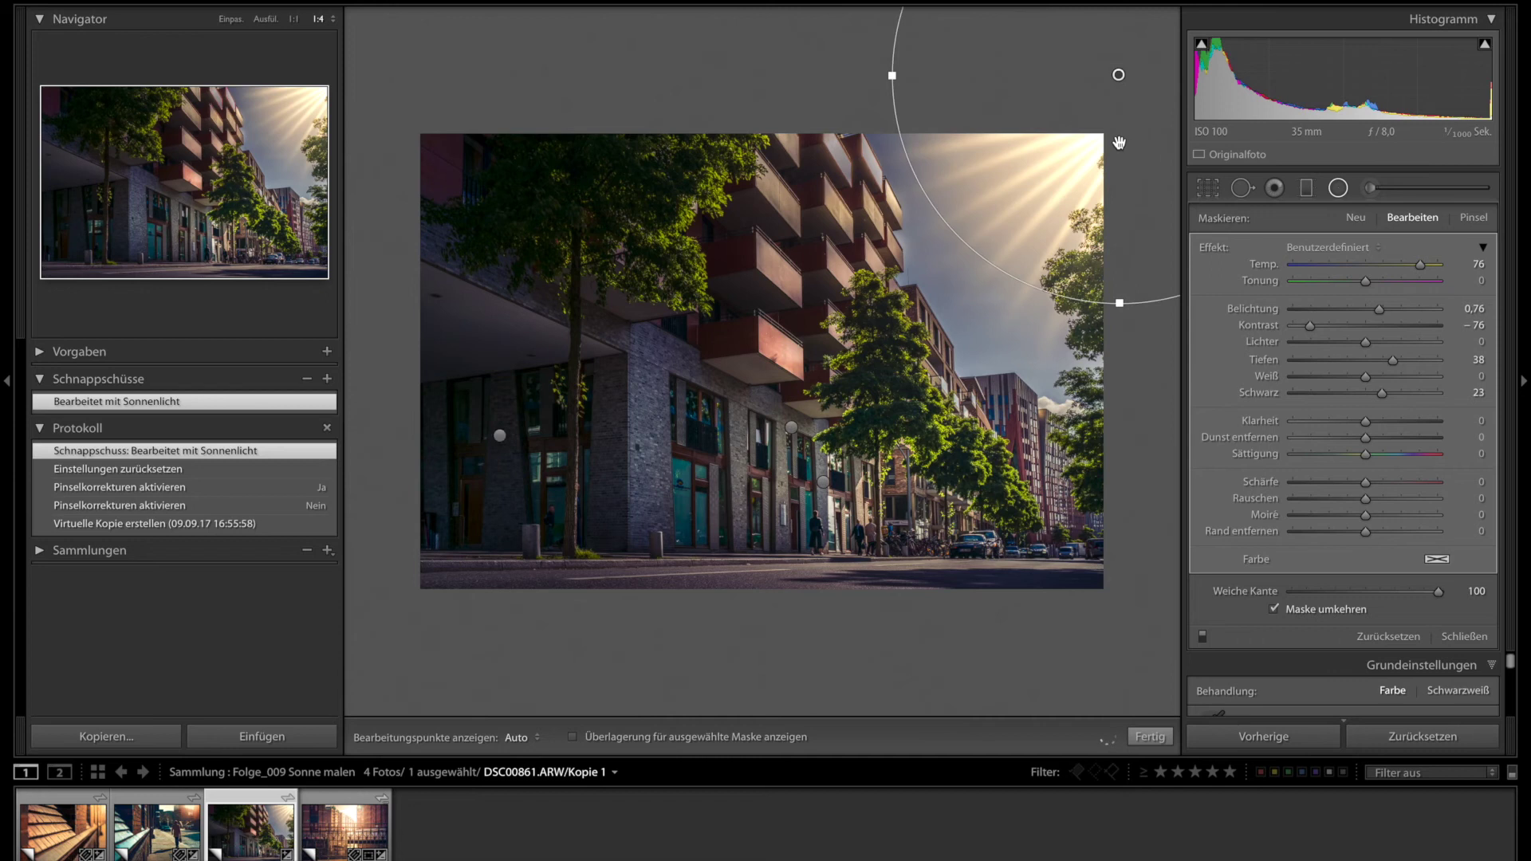
pyautogui.click(1204, 638)
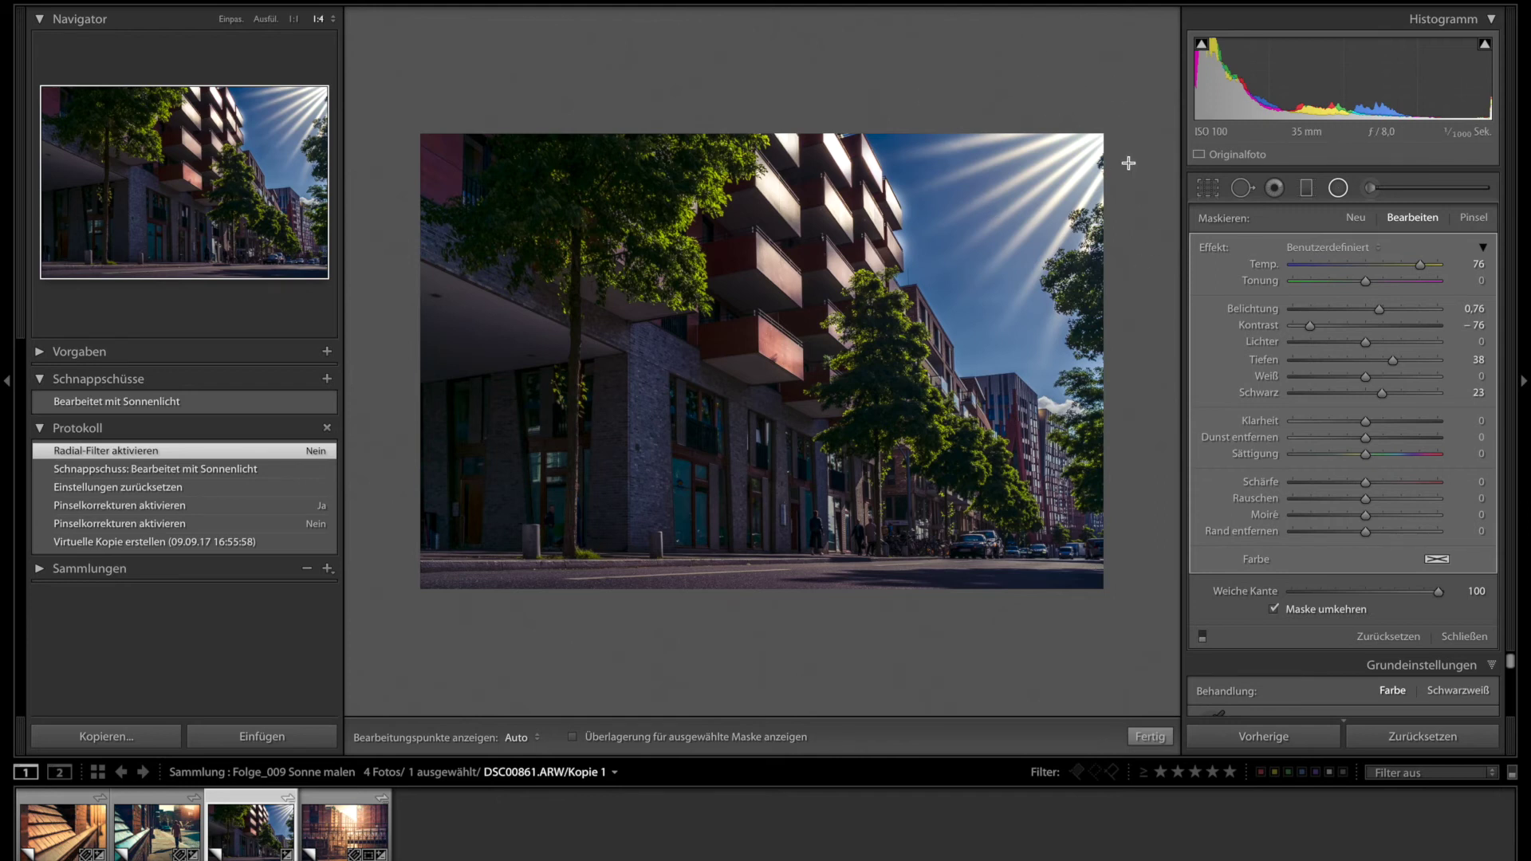
# Re-enable the radial filter and disable the Korrekturpinsel sun-ray strokes
pyautogui.click(1203, 637)
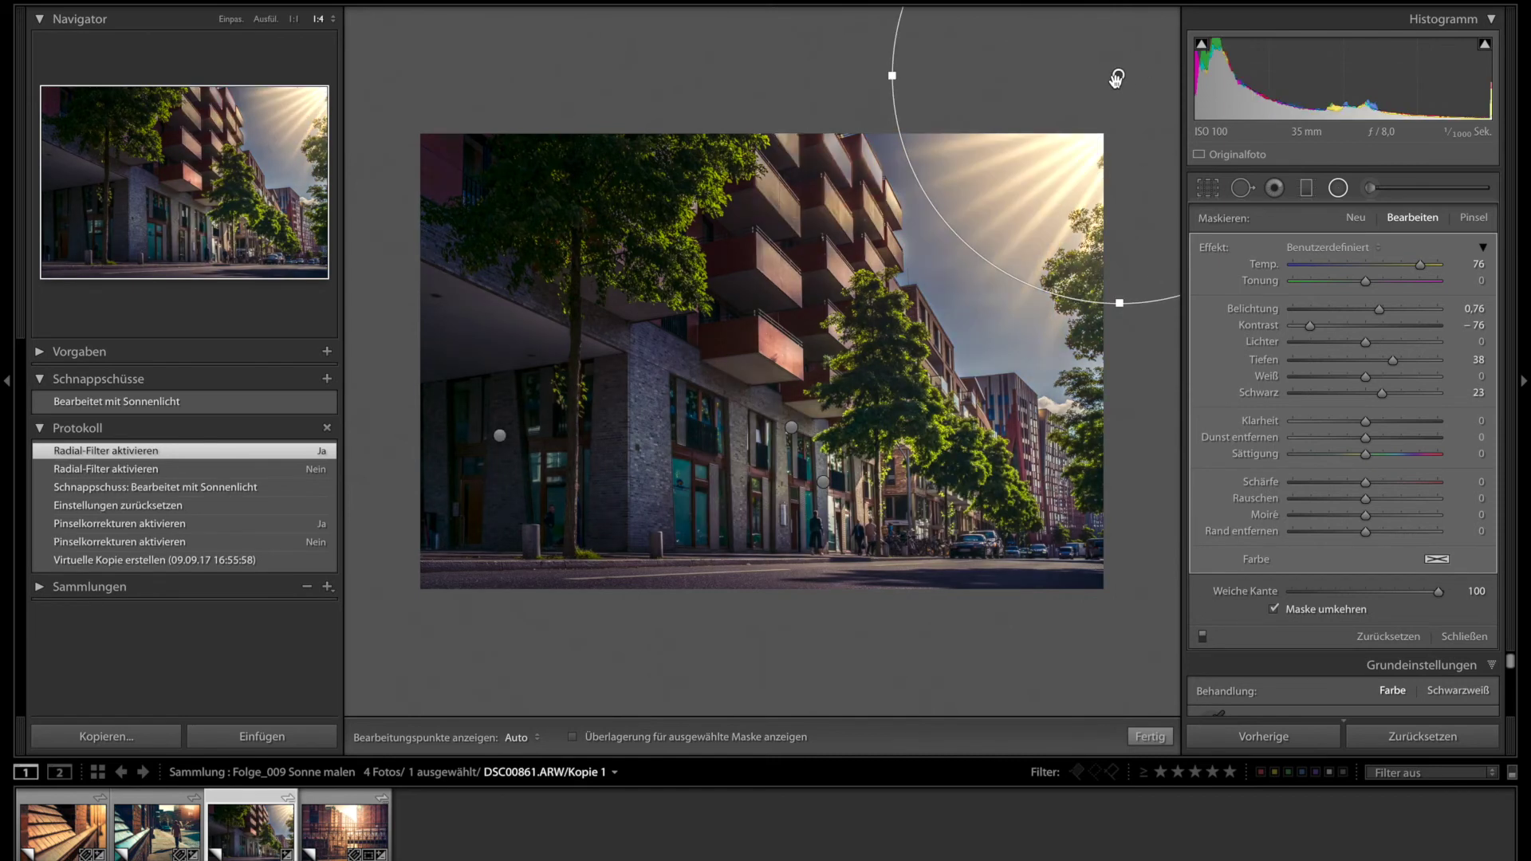
pyautogui.click(1372, 188)
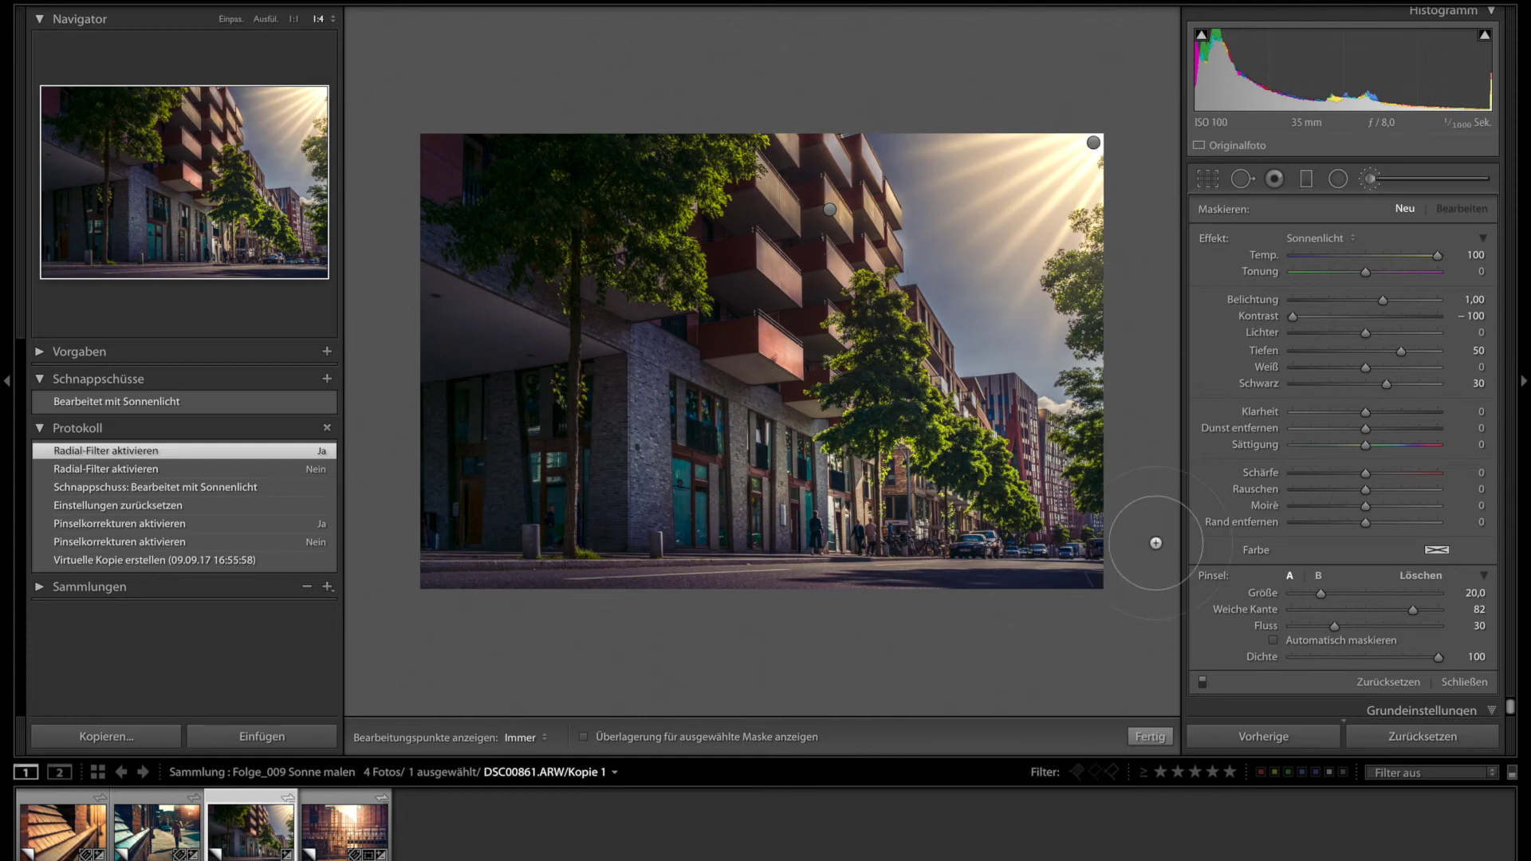
pyautogui.click(1202, 683)
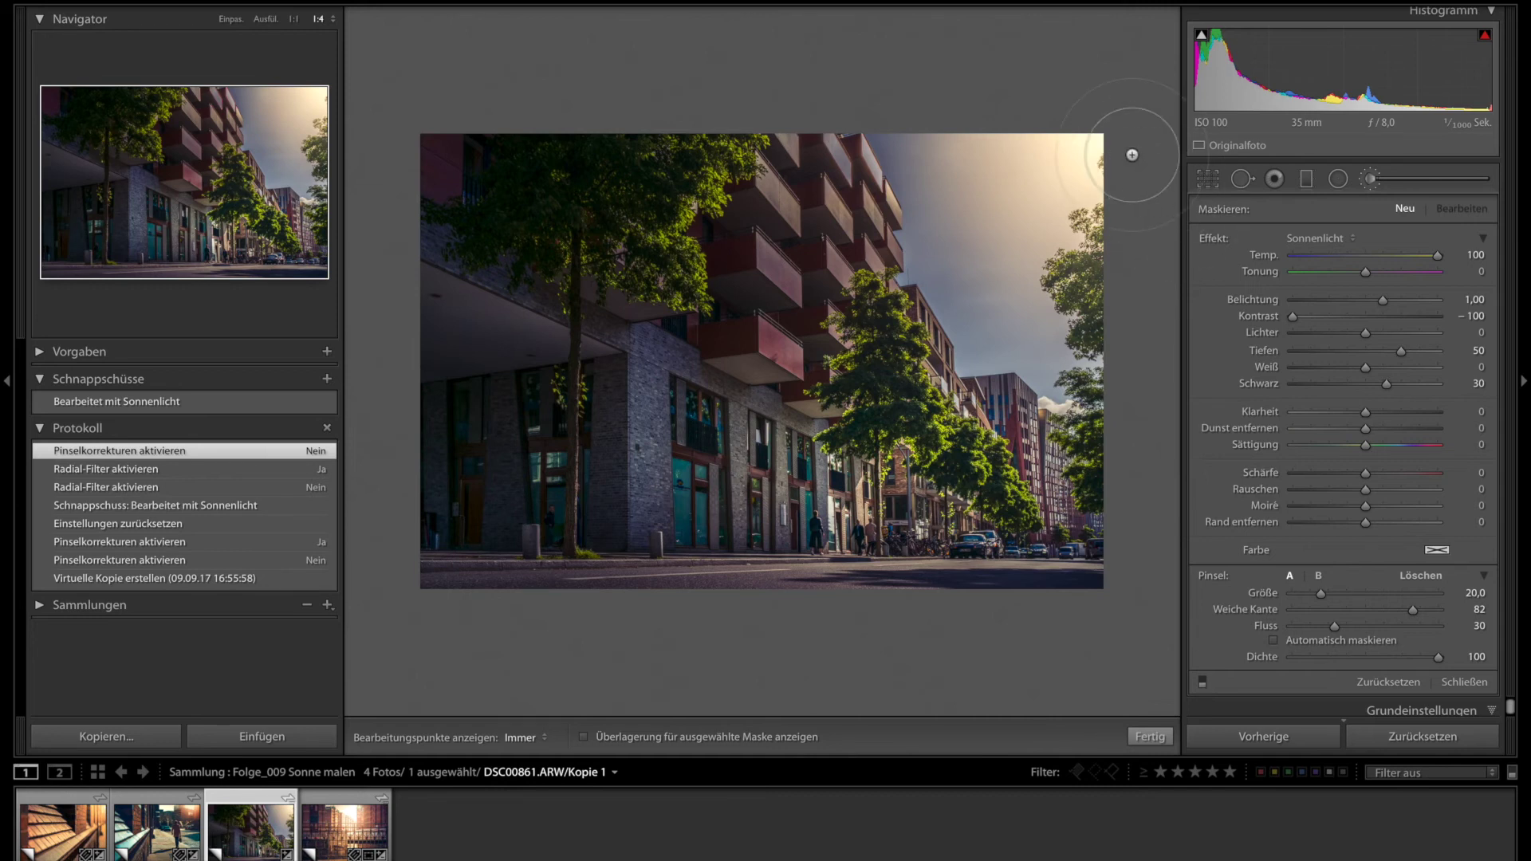
# Turn brush corrections back on, show the mask, and select the top-right sun-ray correction
pyautogui.click(1202, 682)
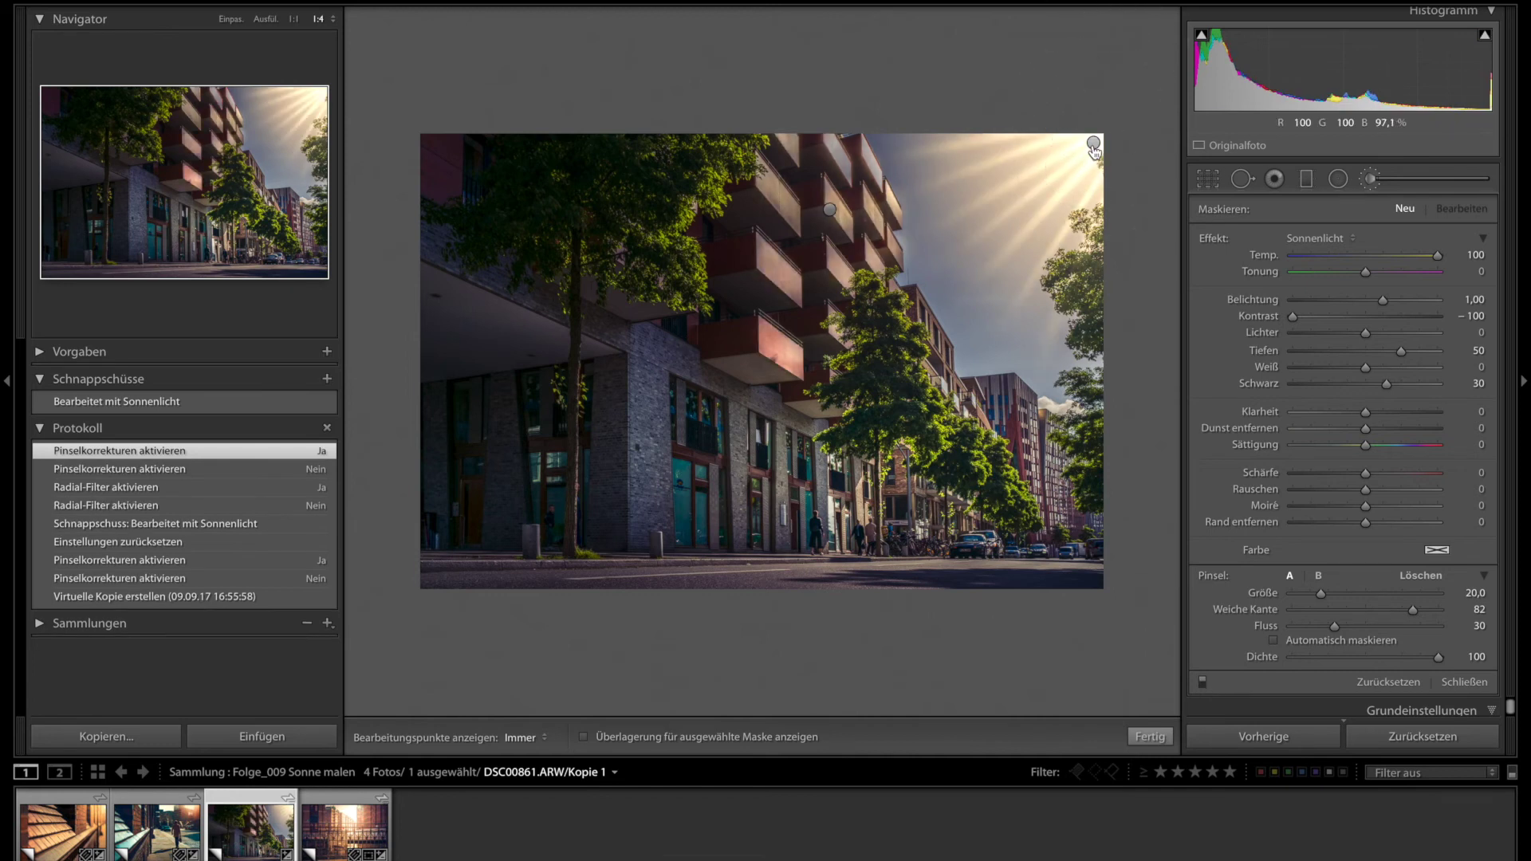
pyautogui.moveTo(1094, 145)
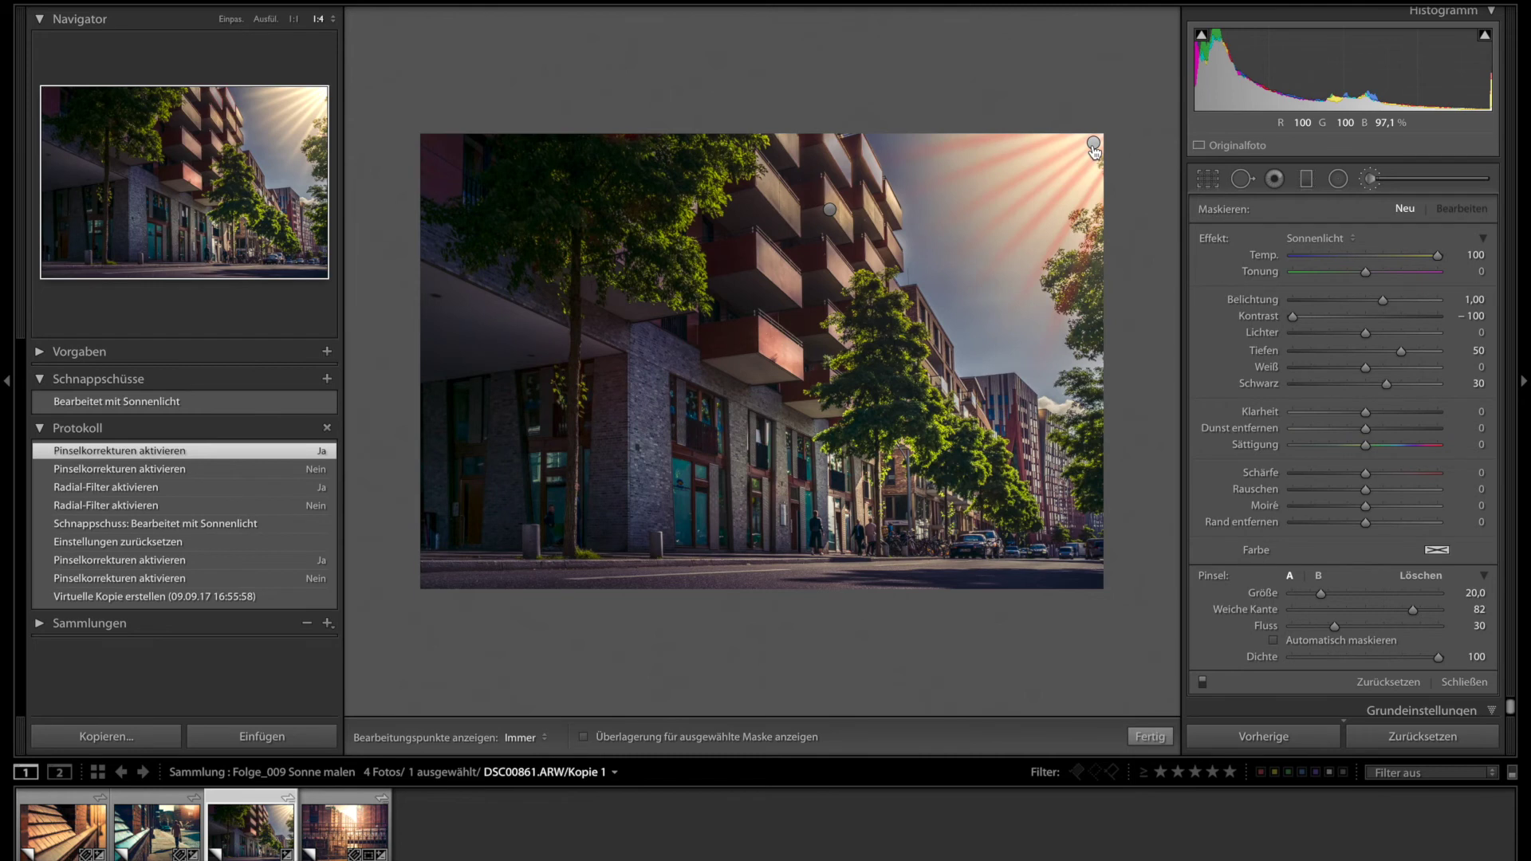
pyautogui.press('o')
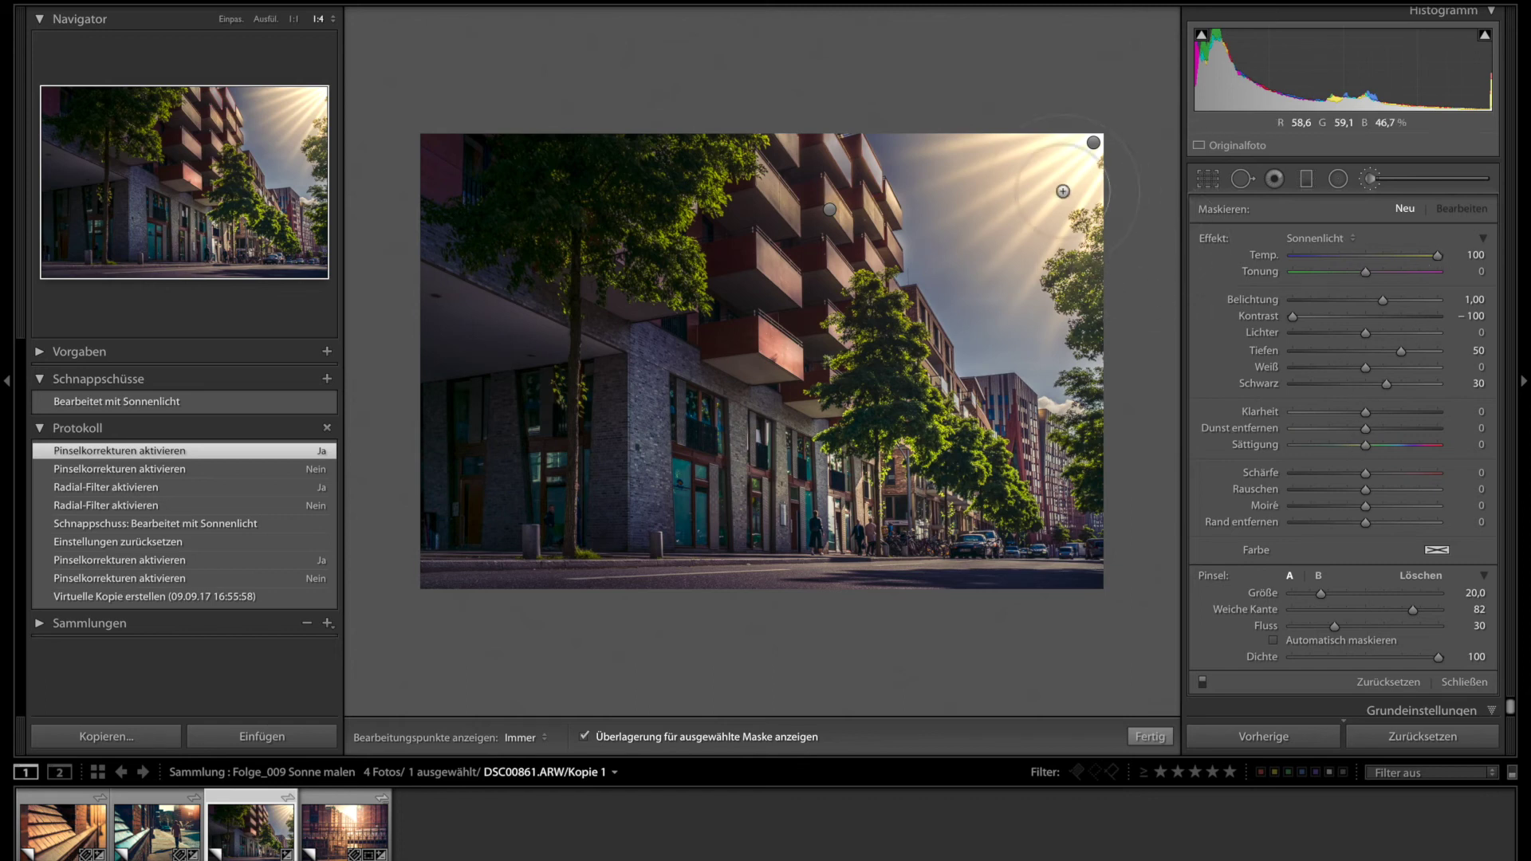
pyautogui.click(1095, 146)
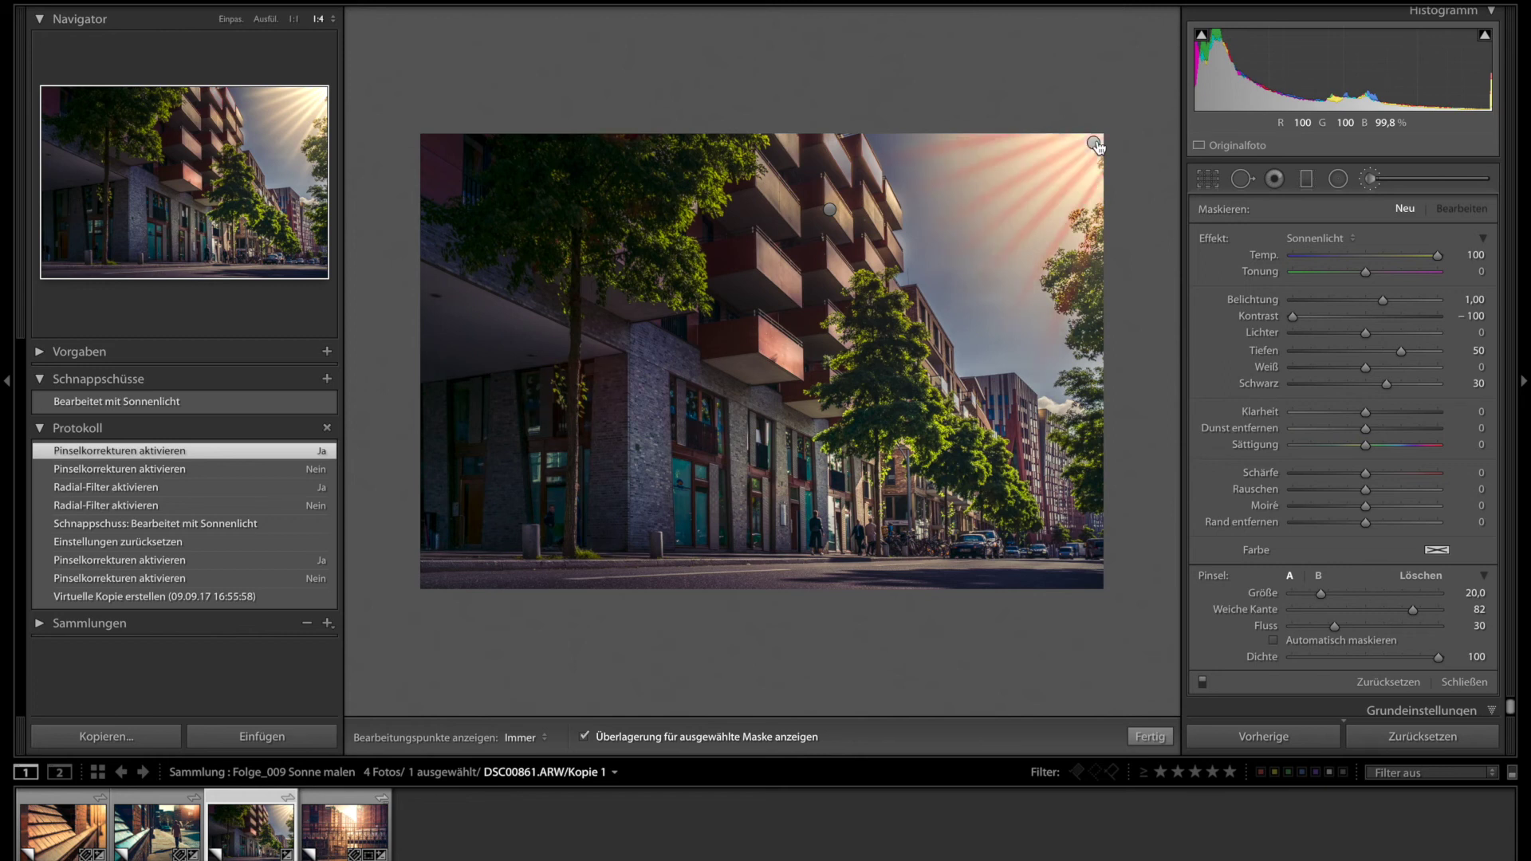
pyautogui.click(1095, 143)
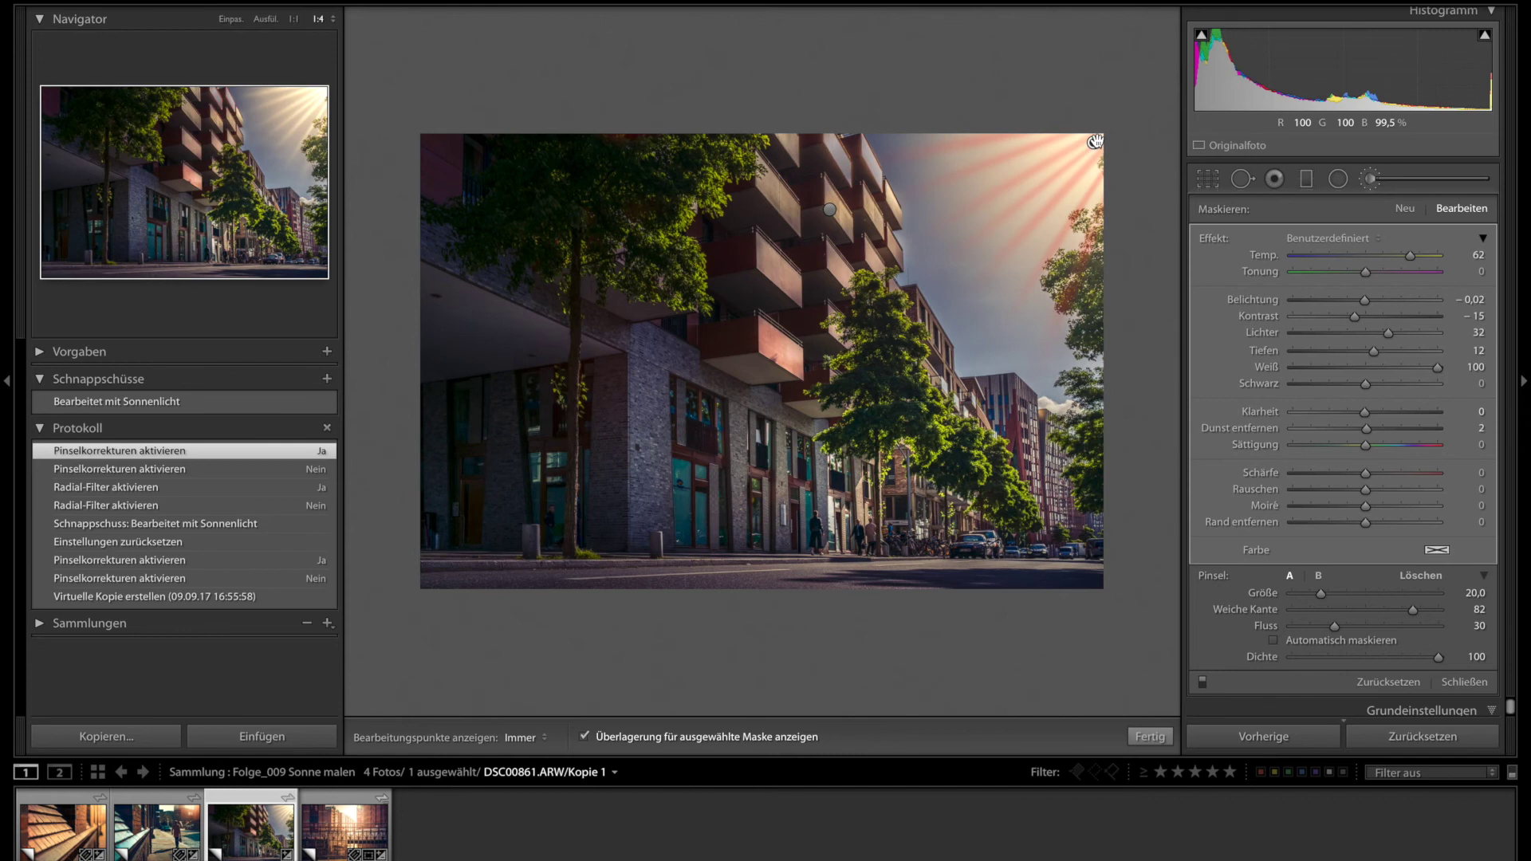
# Delete the old sun-ray correction and raise the brush Flow to 87
pyautogui.press('Delete')
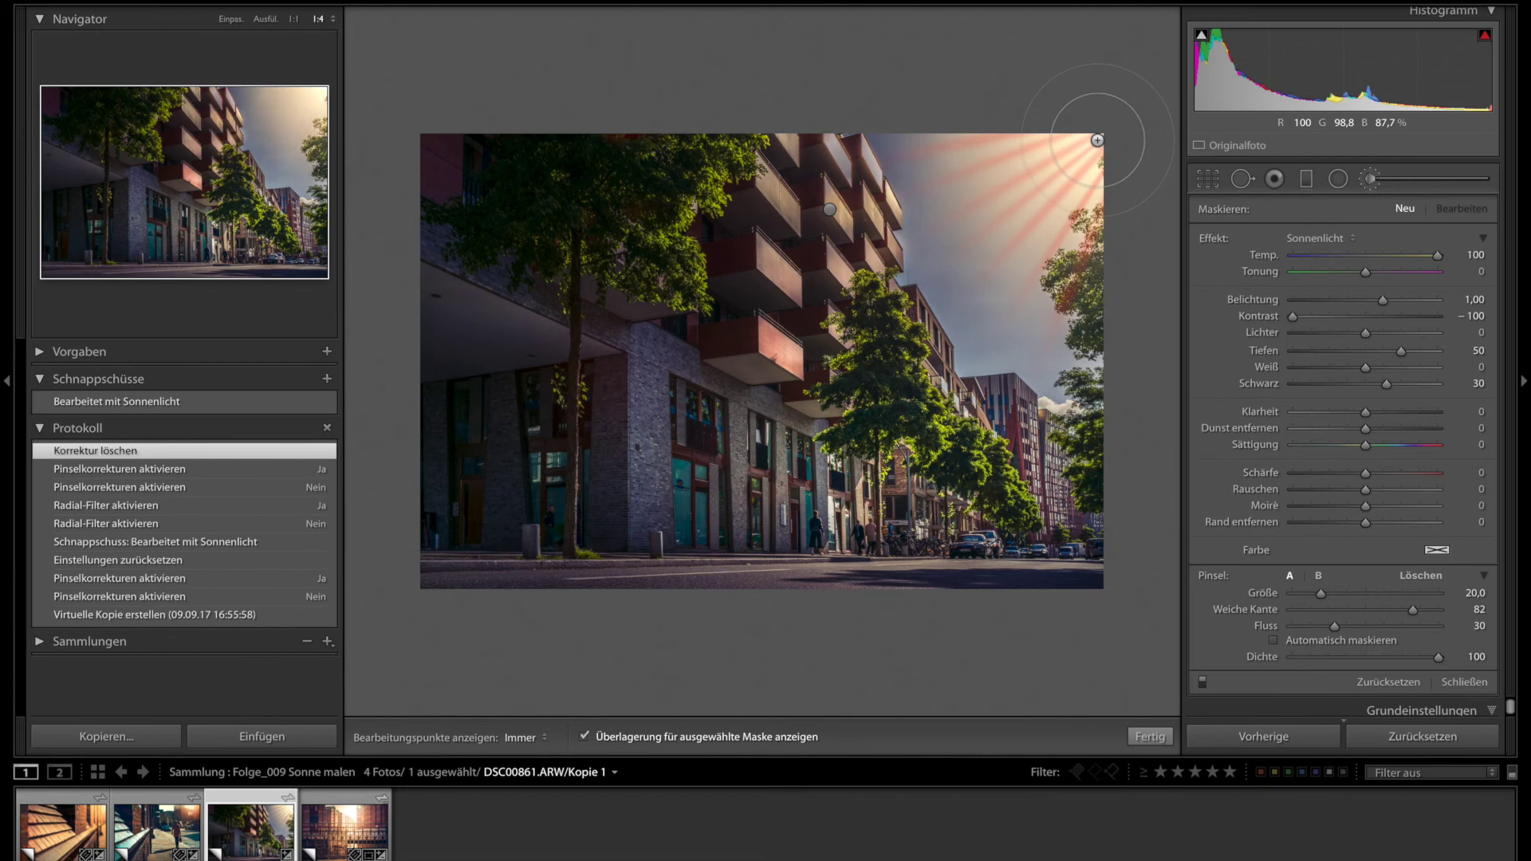
pyautogui.scroll(-4, 1070, 143)
pyautogui.scroll(-4, 1074, 144)
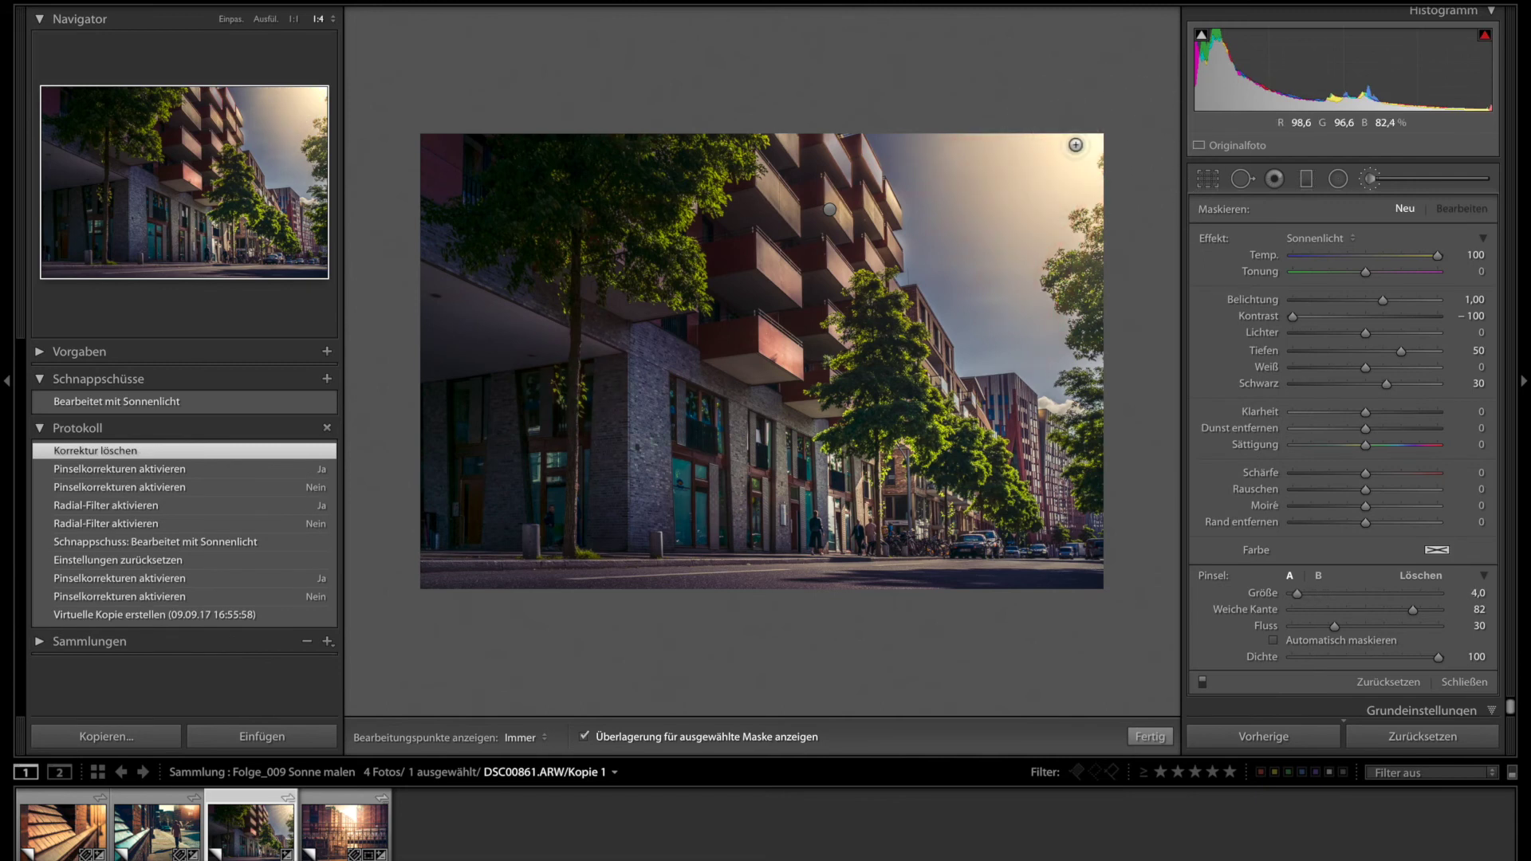
pyautogui.scroll(1, 1066, 154)
pyautogui.scroll(-2, 1098, 141)
pyautogui.click(1420, 627)
# Paint a trial straight ray from the top-right corner with the smallest brush, then delete it
pyautogui.click(1096, 141)
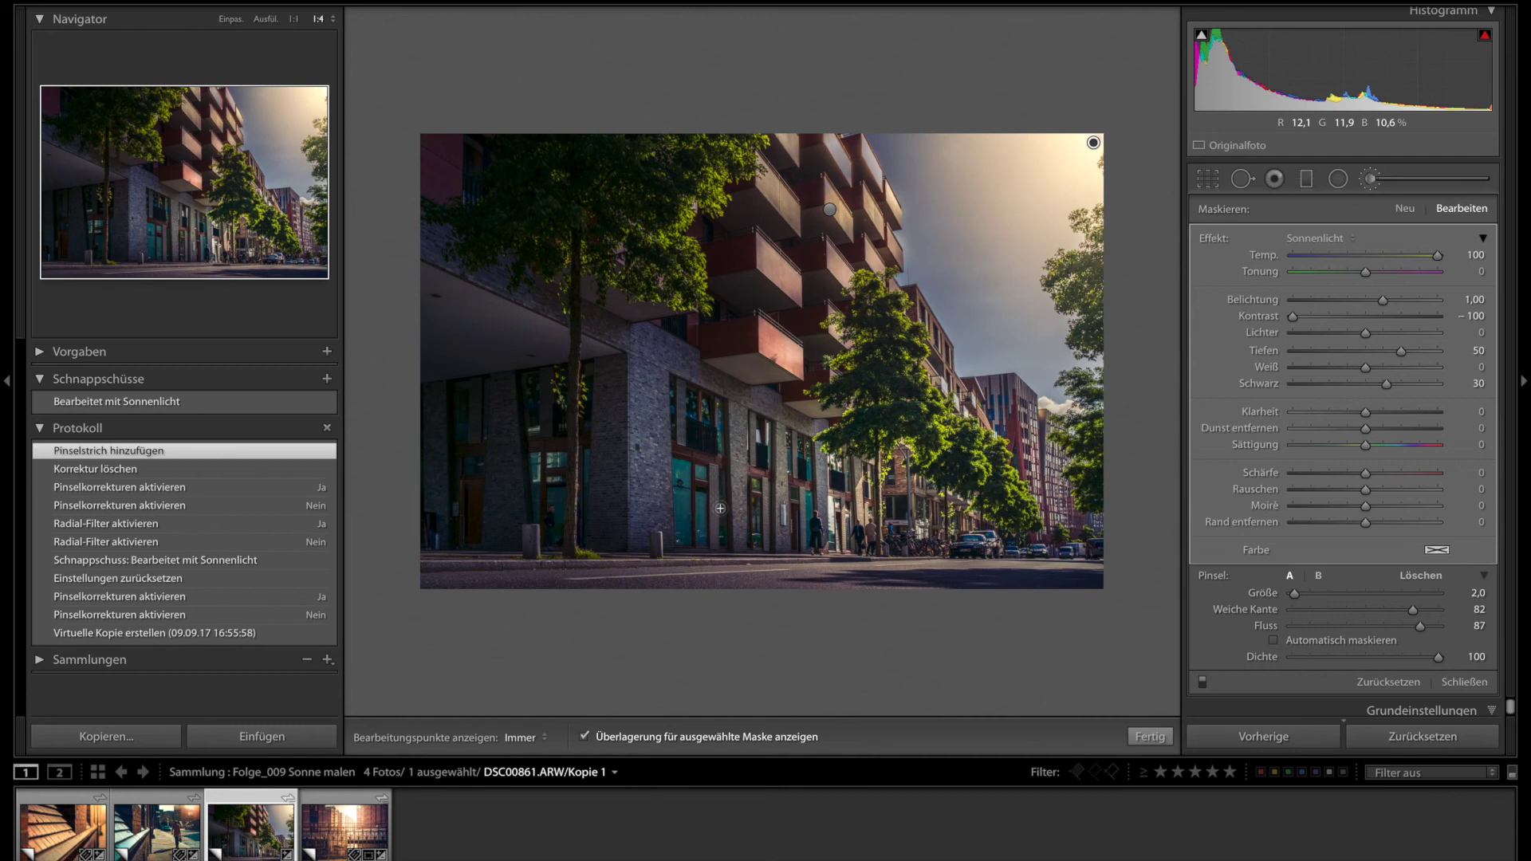
pyautogui.press('[')
pyautogui.press('shift')
pyautogui.keyDown('shift'); pyautogui.click(675, 531); pyautogui.keyUp('shift')
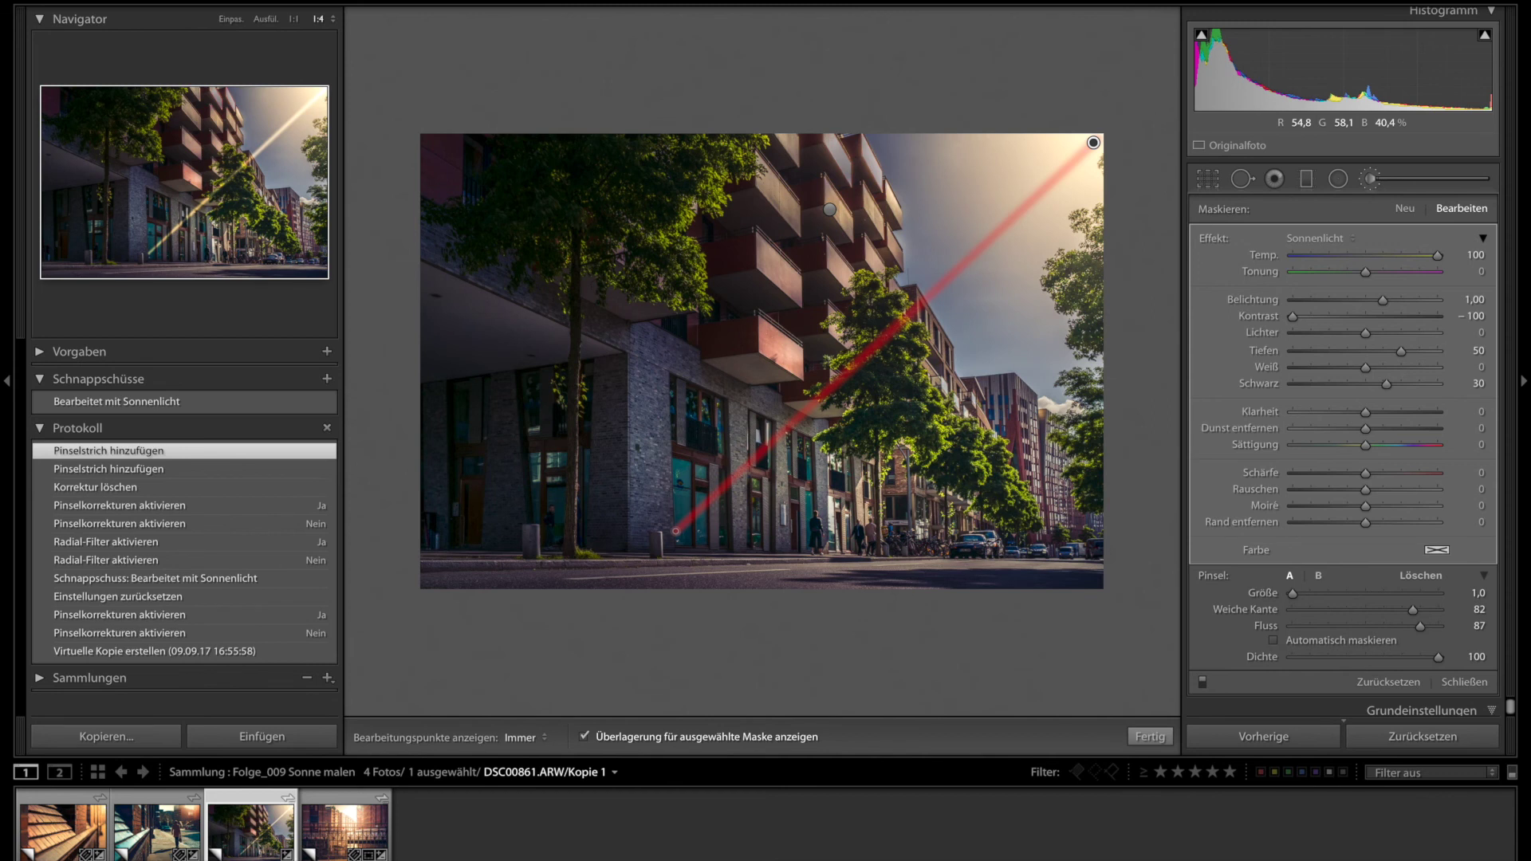
pyautogui.press('o')
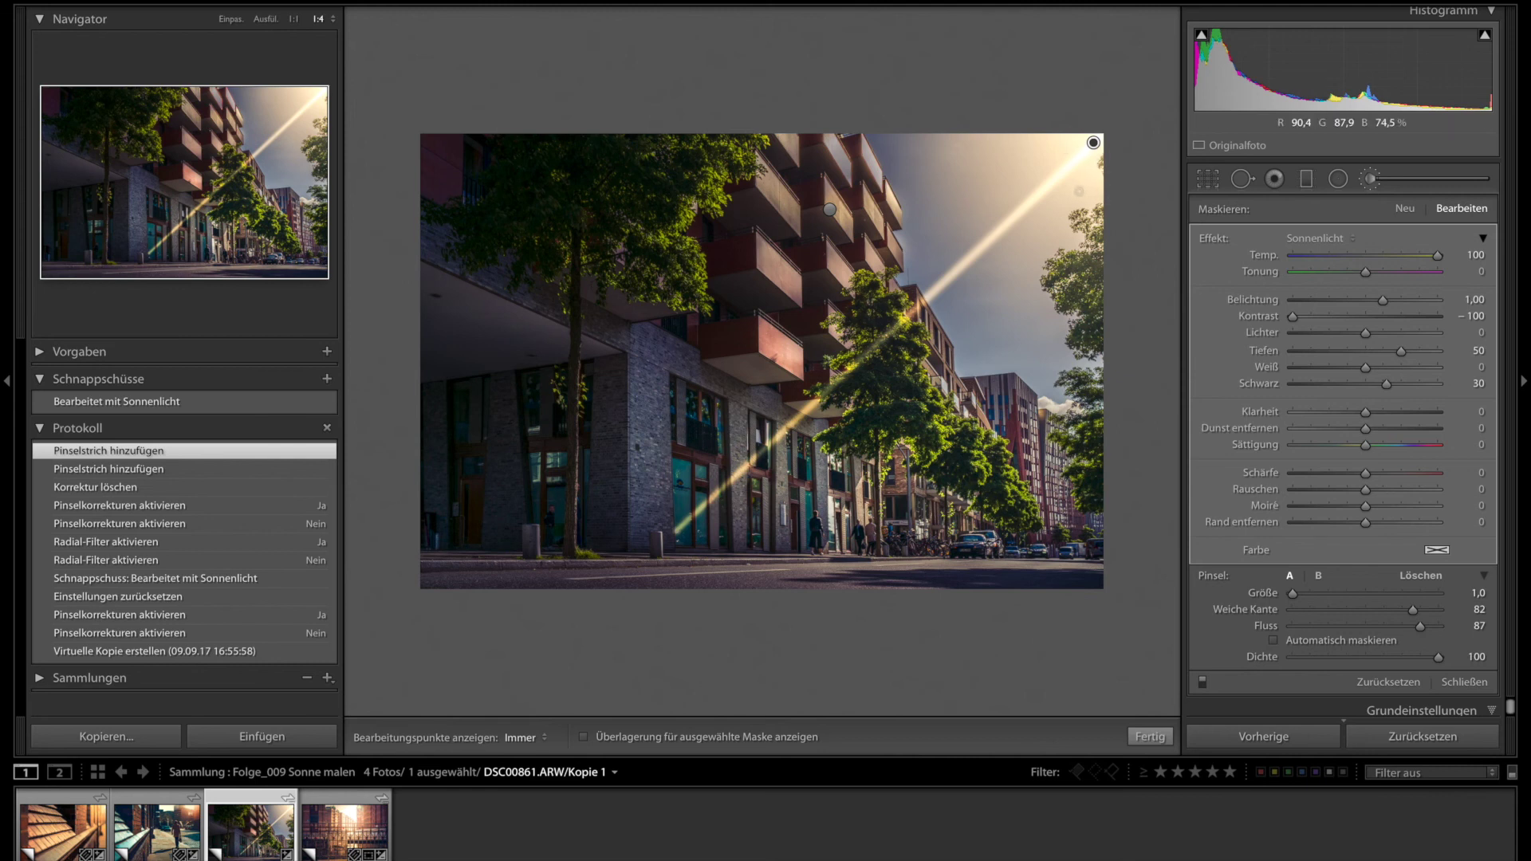
pyautogui.scroll(3, 1070, 149)
pyautogui.scroll(-1, 1081, 142)
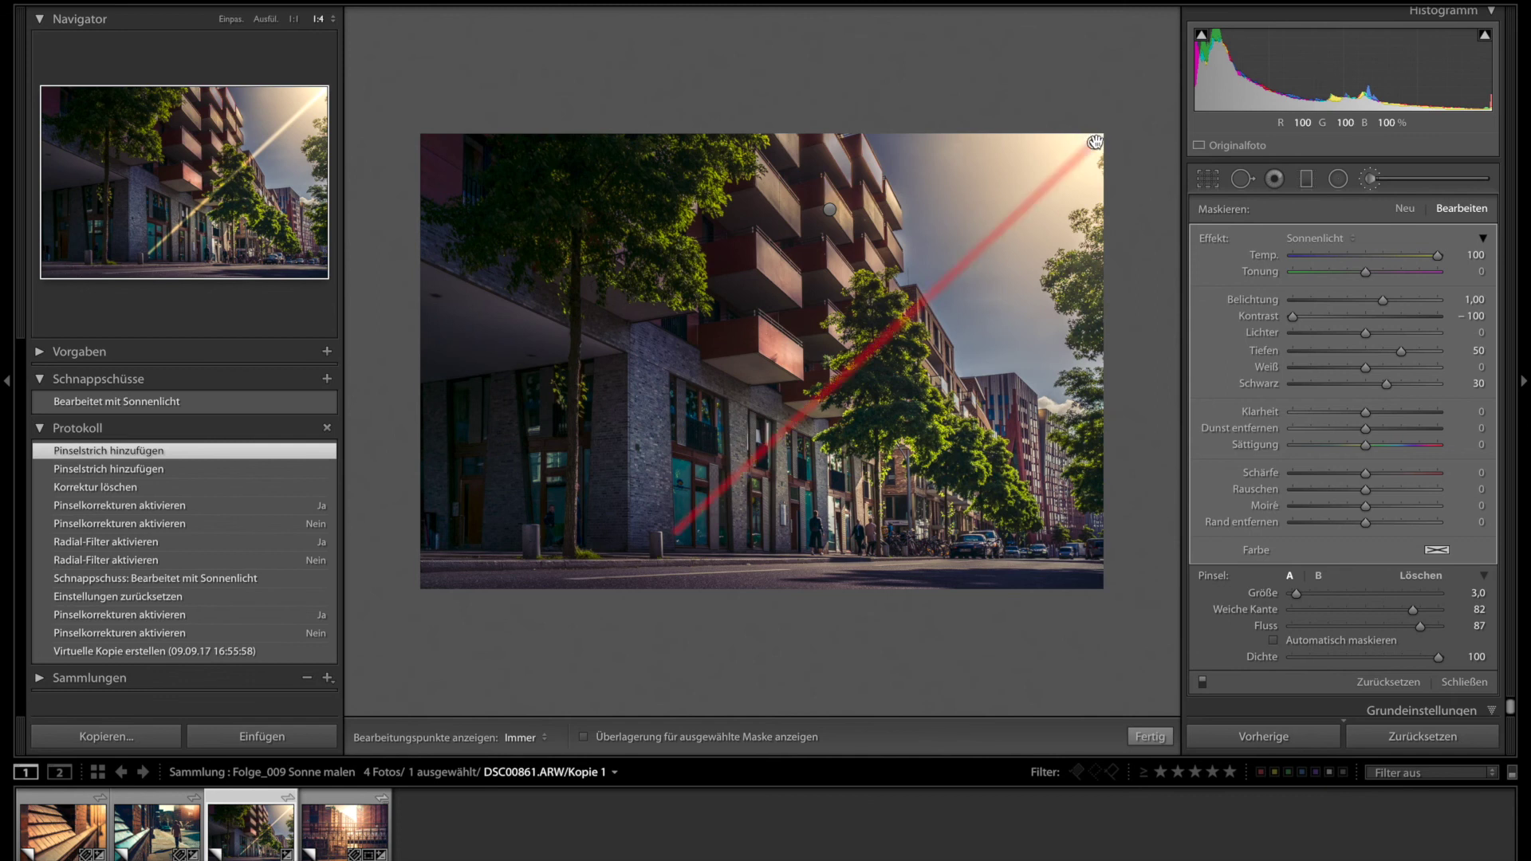
pyautogui.press('Delete')
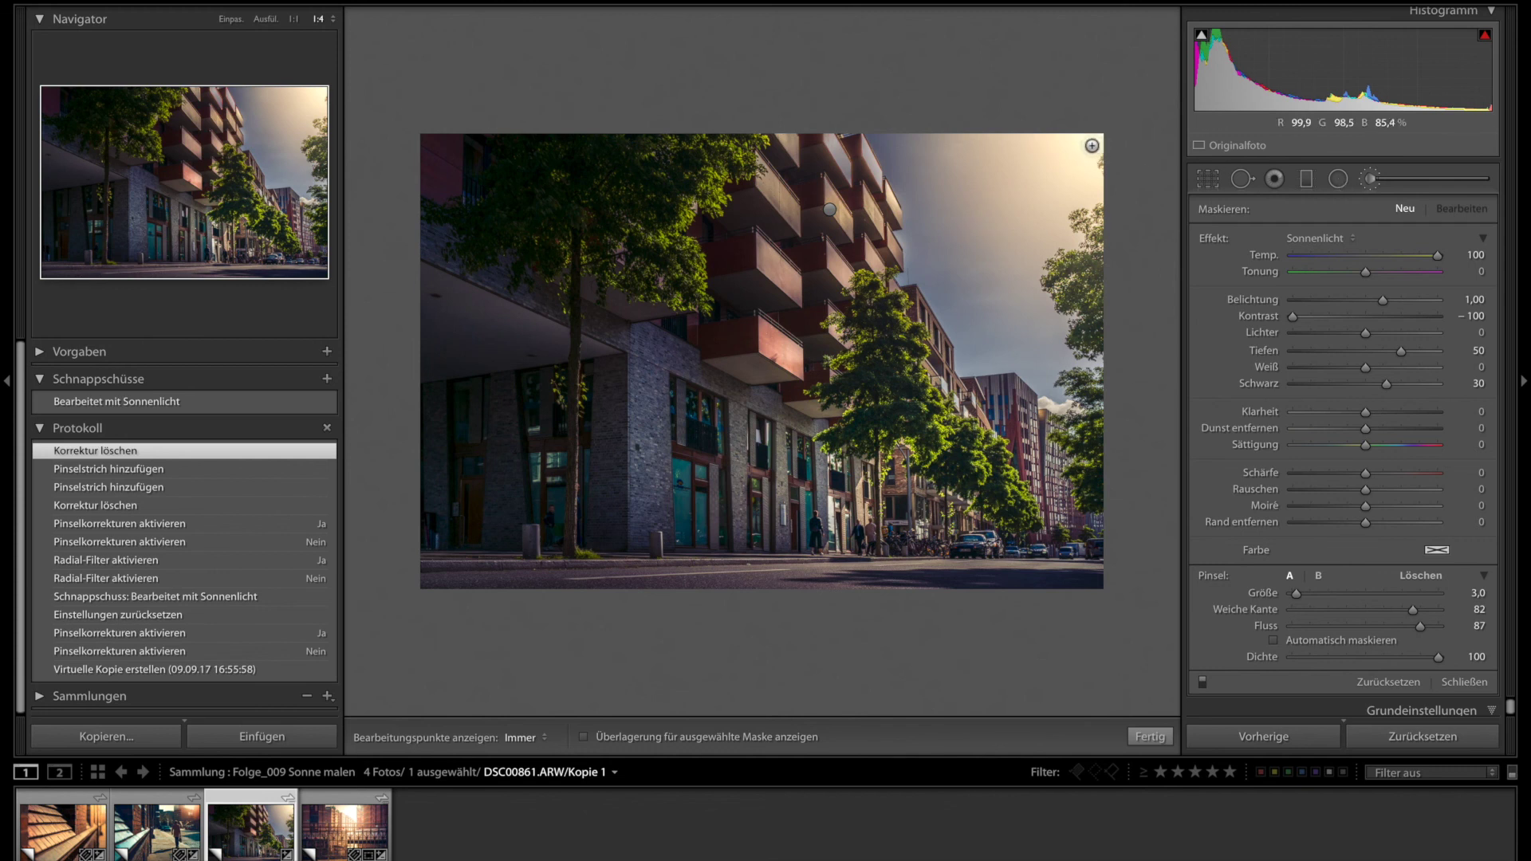
# Paint a straight sun ray from the top-right corner down to the building's base
pyautogui.scroll(-1, 1092, 145)
pyautogui.click(1097, 142)
pyautogui.scroll(2, 942, 349)
pyautogui.scroll(3, 942, 348)
pyautogui.scroll(-1, 699, 542)
pyautogui.keyDown('shift'); pyautogui.click(661, 542); pyautogui.keyUp('shift')
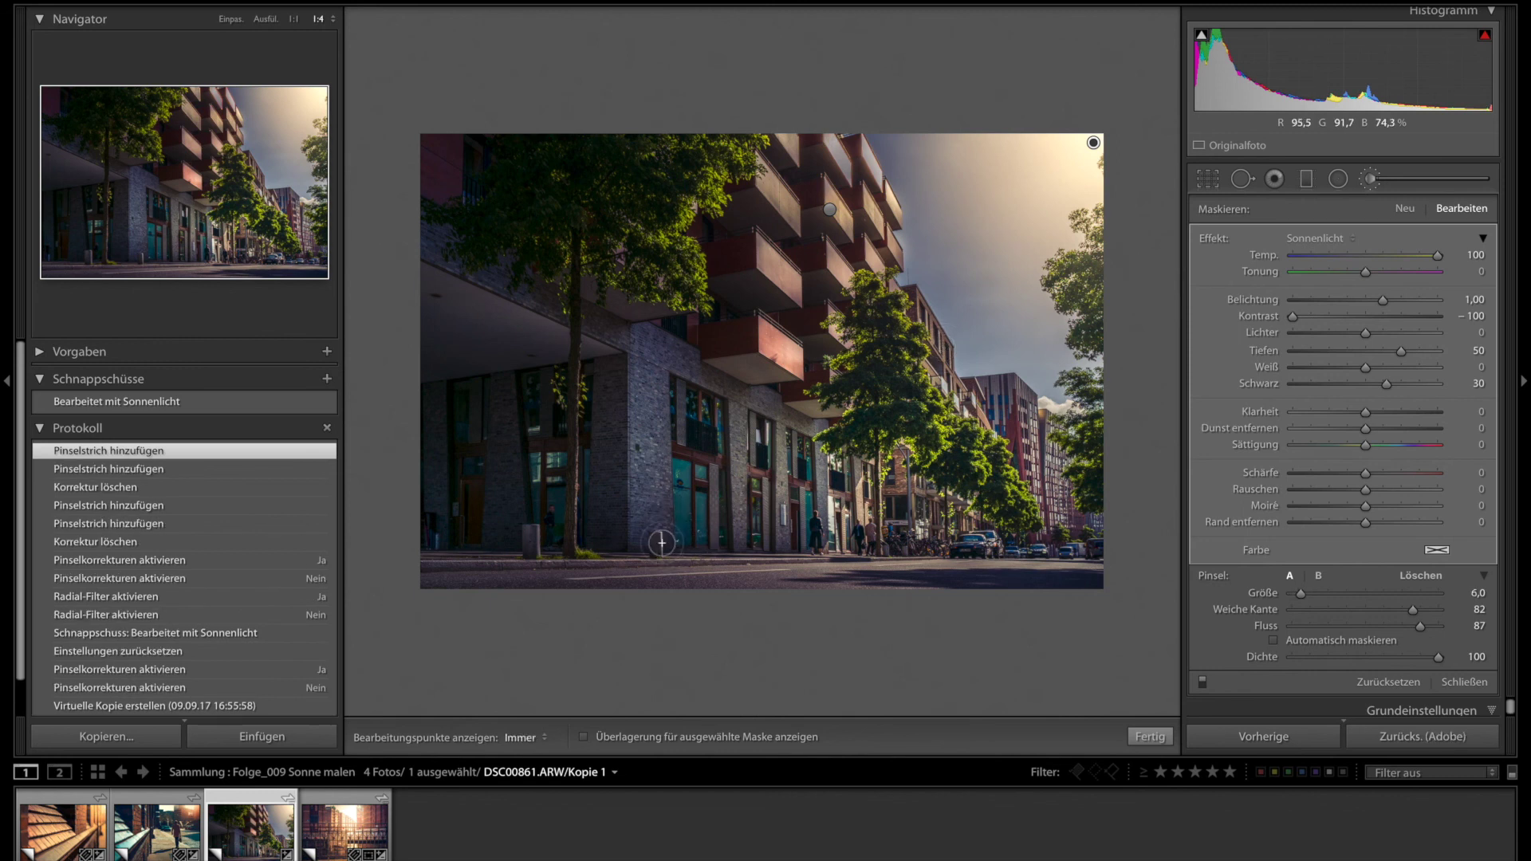
pyautogui.scroll(-3, 1024, 185)
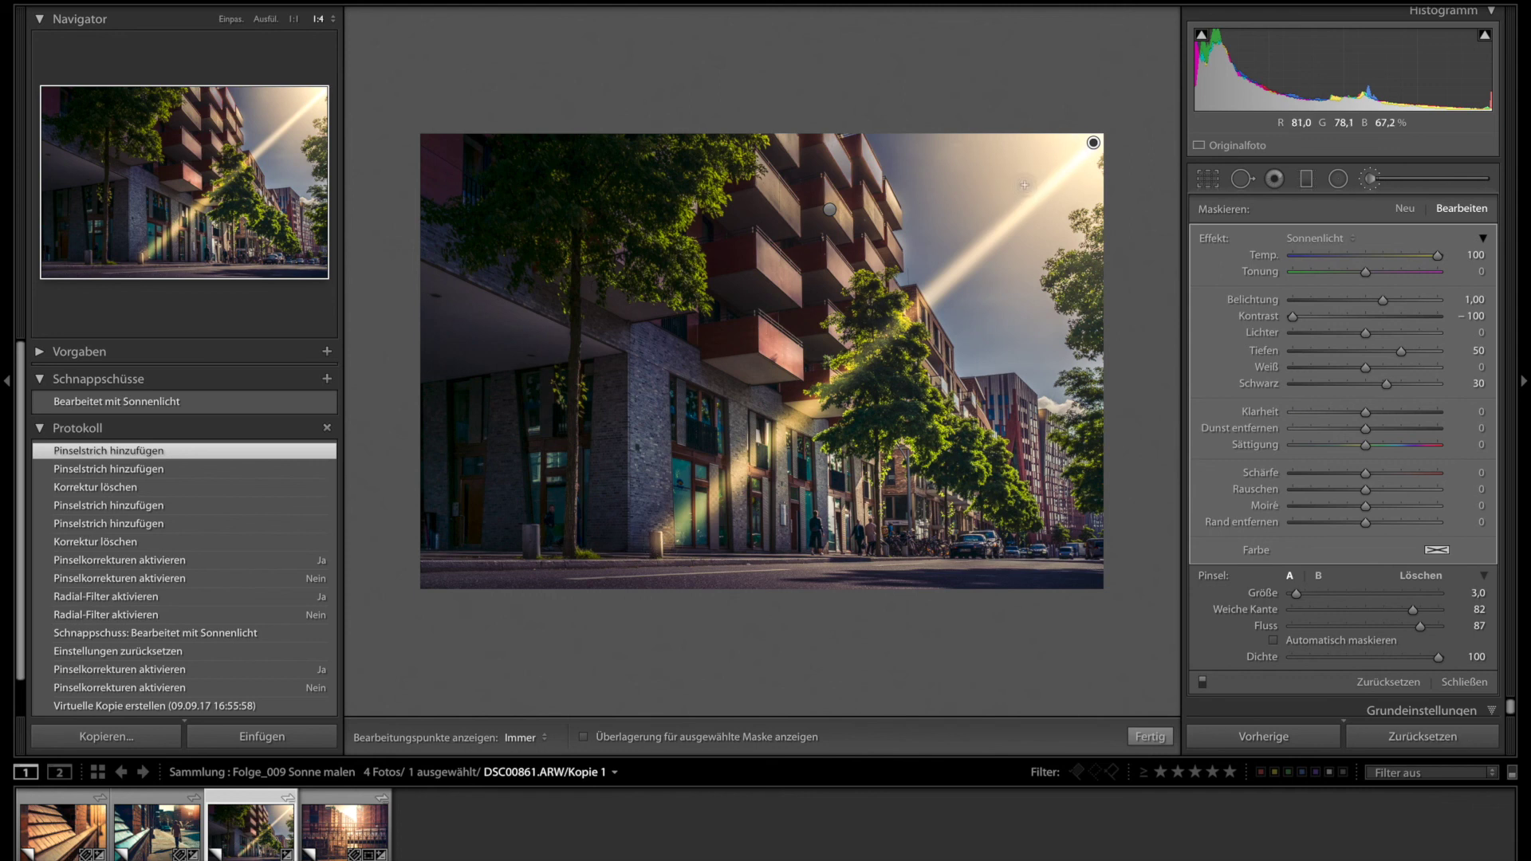
pyautogui.click(1023, 185)
pyautogui.scroll(-2, 1043, 165)
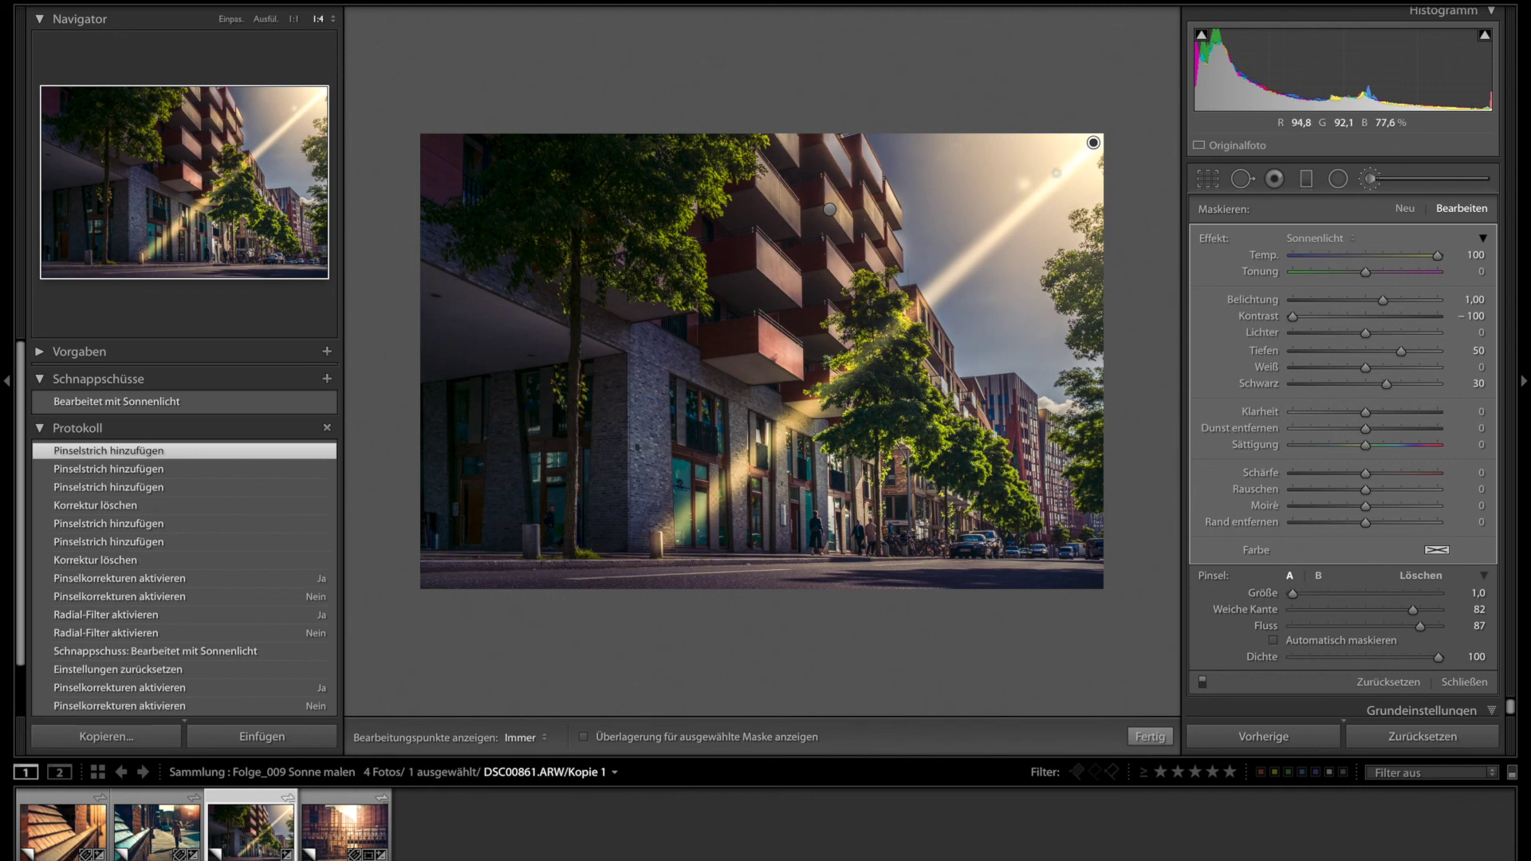
pyautogui.hotkey('ctrl', 'z')
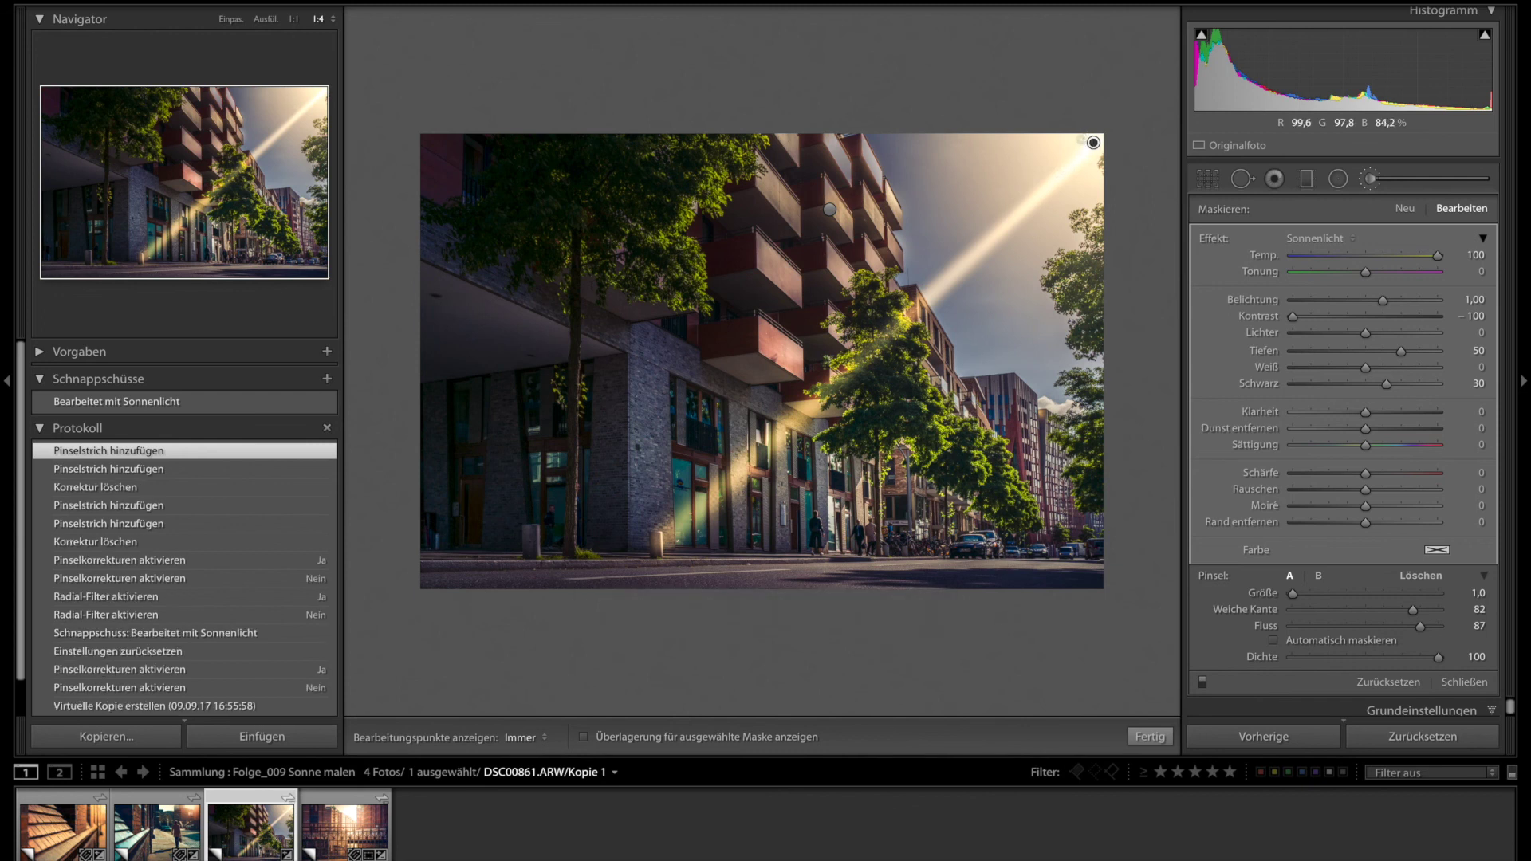
# Paint a second straight ray from the top-right corner onto the building wall
pyautogui.click(1081, 140)
pyautogui.scroll(1, 601, 438)
pyautogui.scroll(1, 601, 438)
pyautogui.scroll(2, 601, 439)
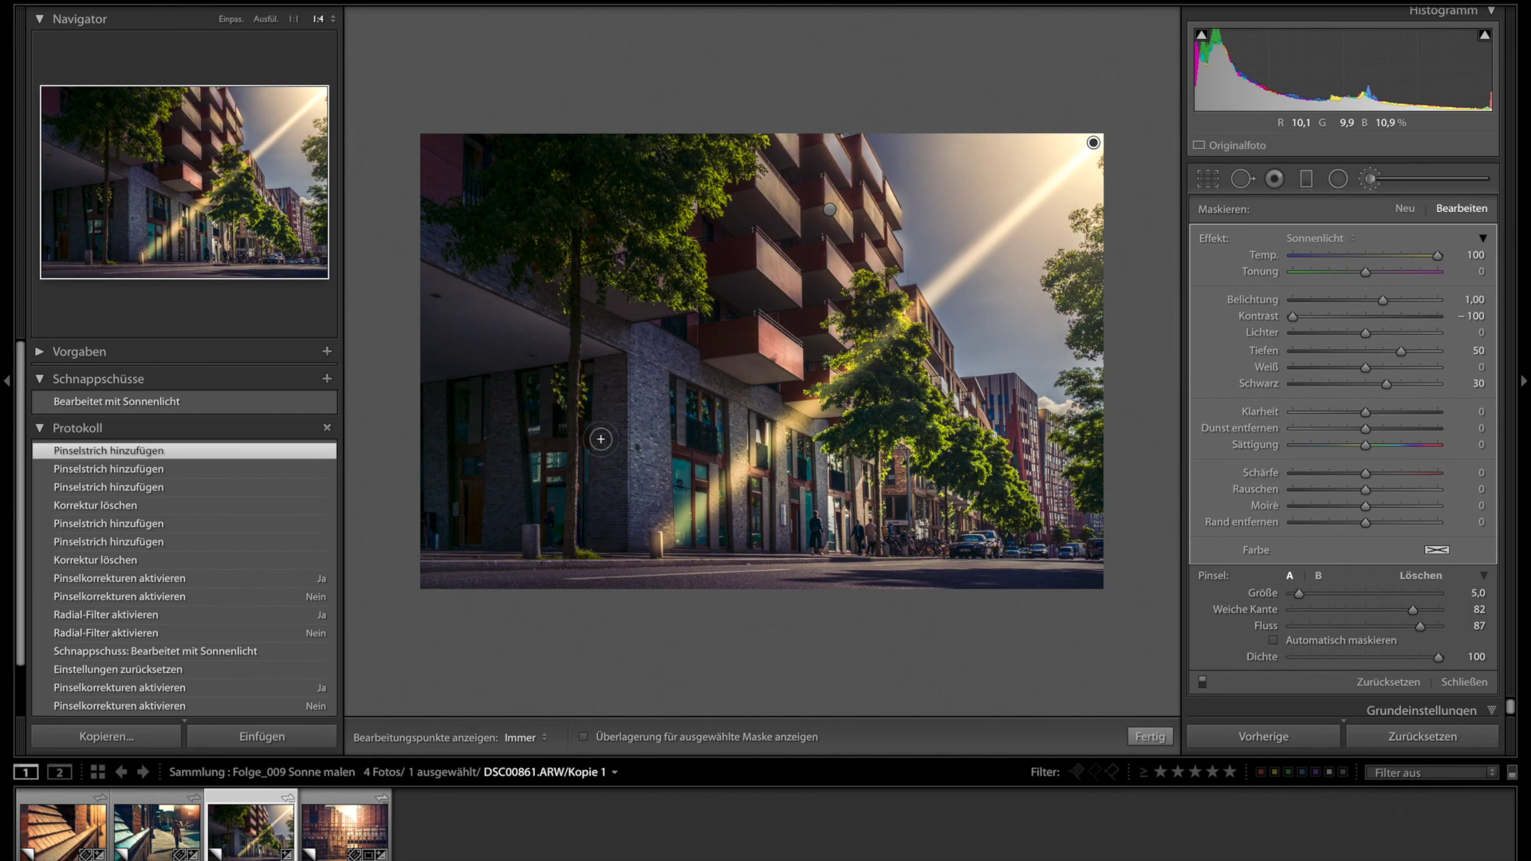
pyautogui.hotkey('shift', 'h')
pyautogui.keyDown('shift'); pyautogui.click(608, 485); pyautogui.keyUp('shift')
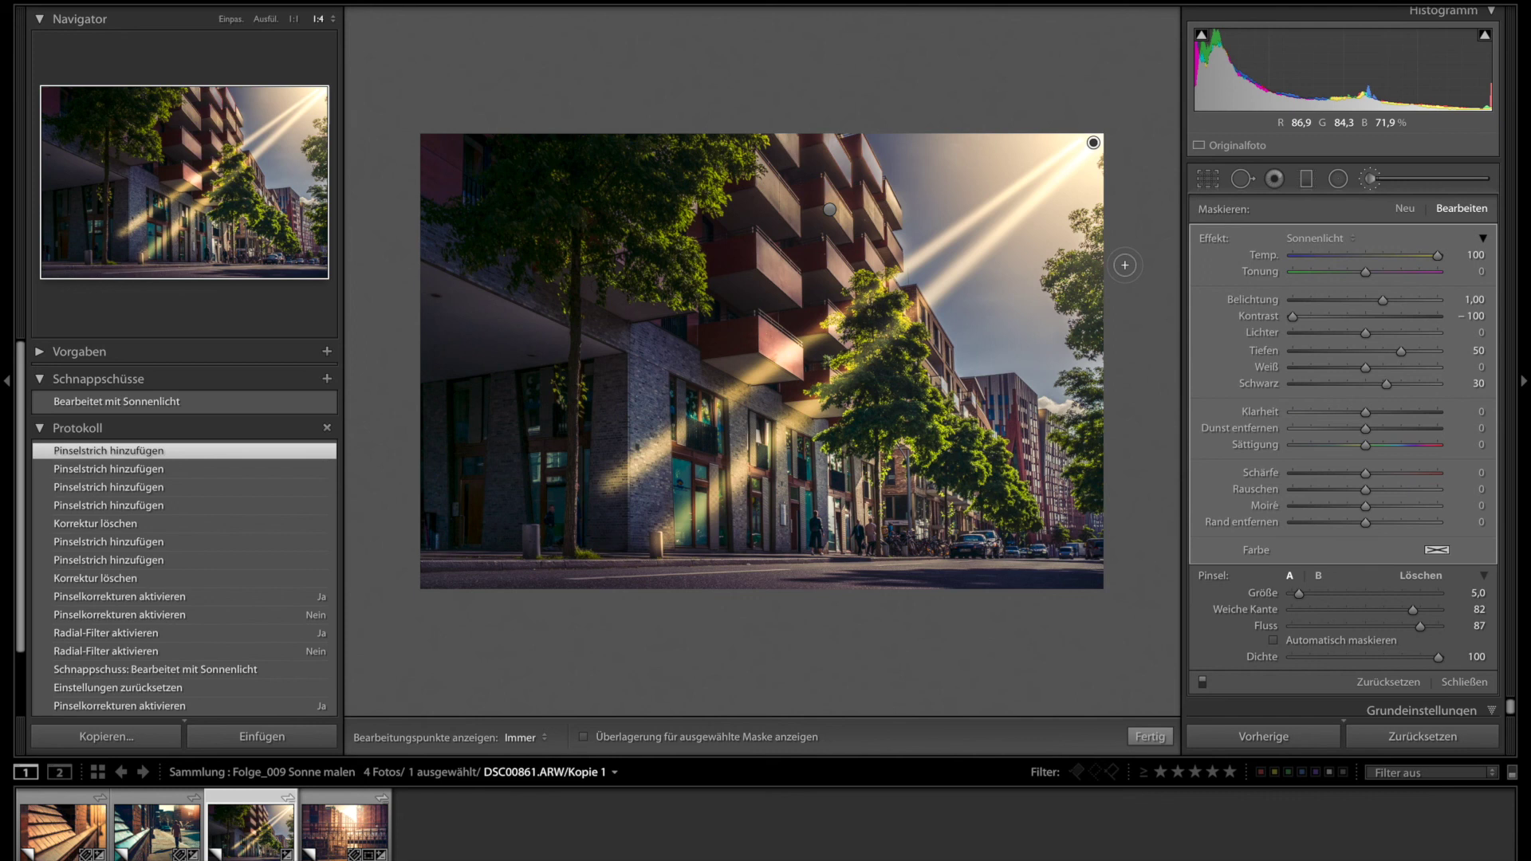
# Collapse the Effekt sliders and lower the Sonnenlicht Betrag to 41
pyautogui.click(1484, 238)
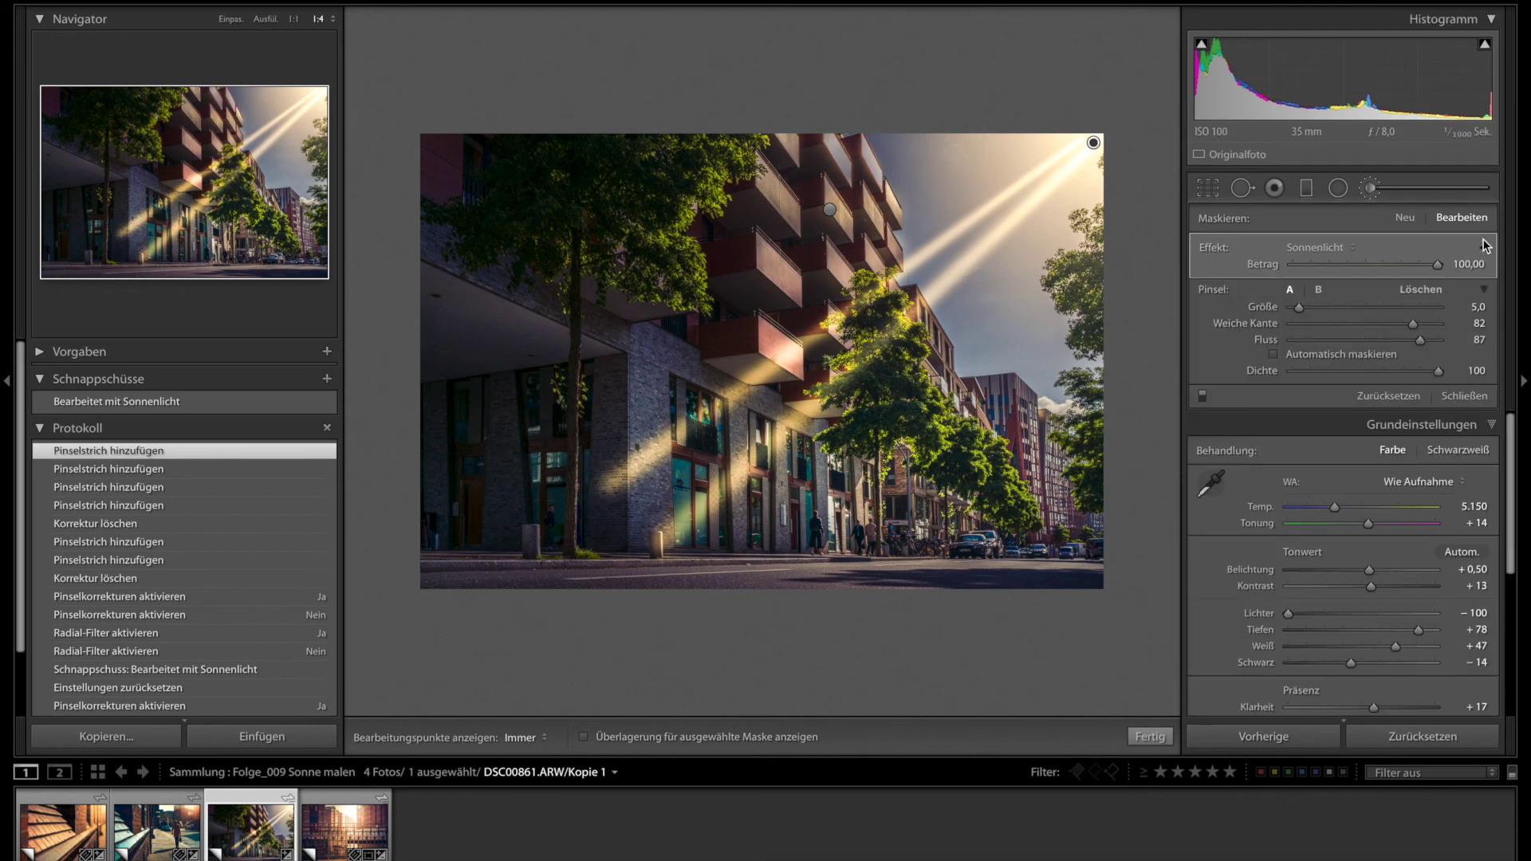
pyautogui.moveTo(1438, 267); pyautogui.dragTo(1368, 276)
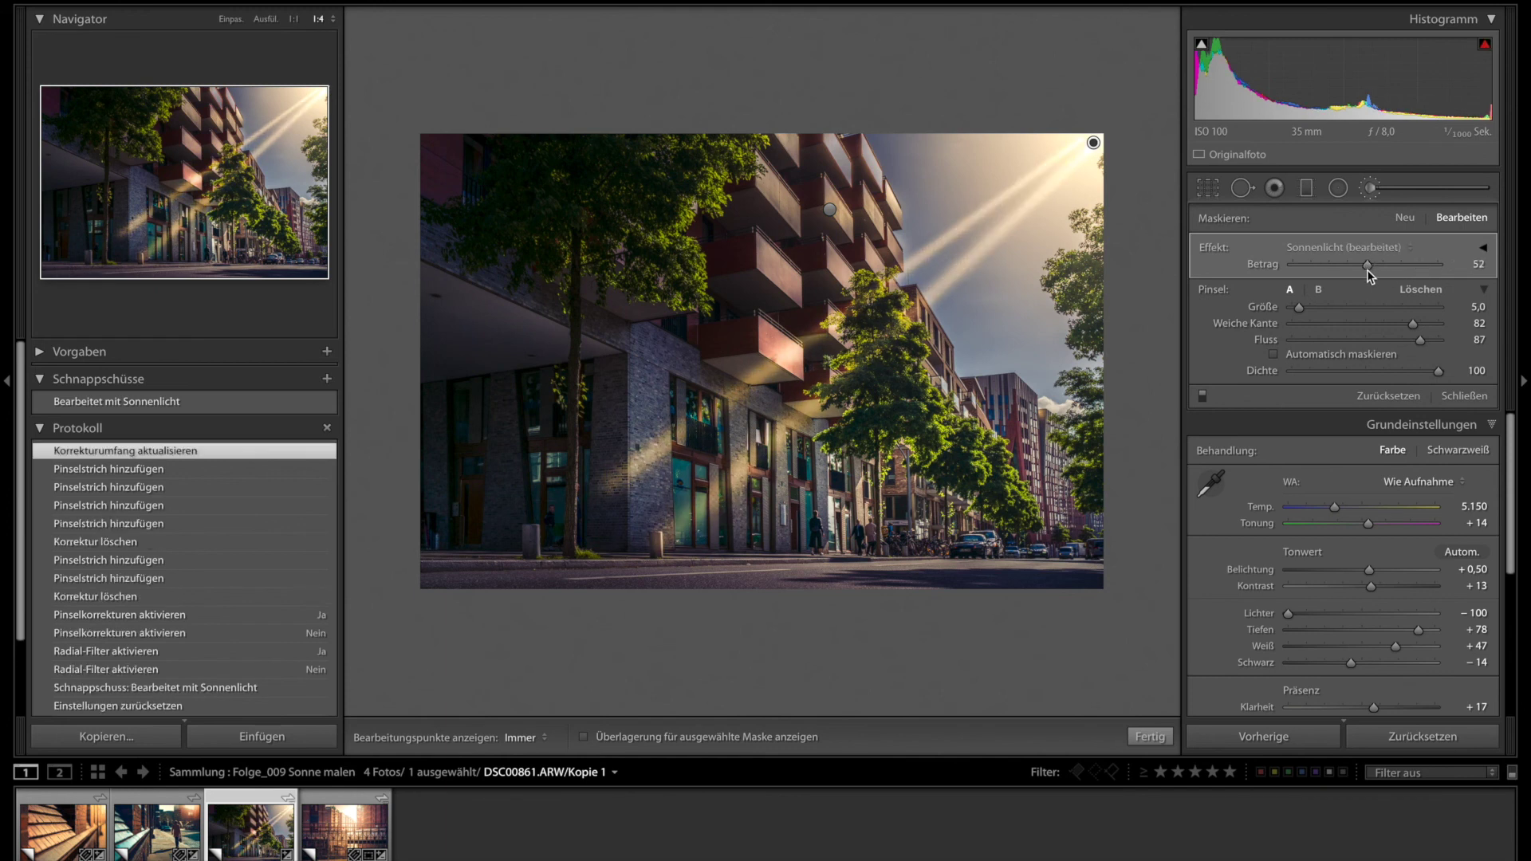
pyautogui.moveTo(1369, 266); pyautogui.dragTo(1351, 266)
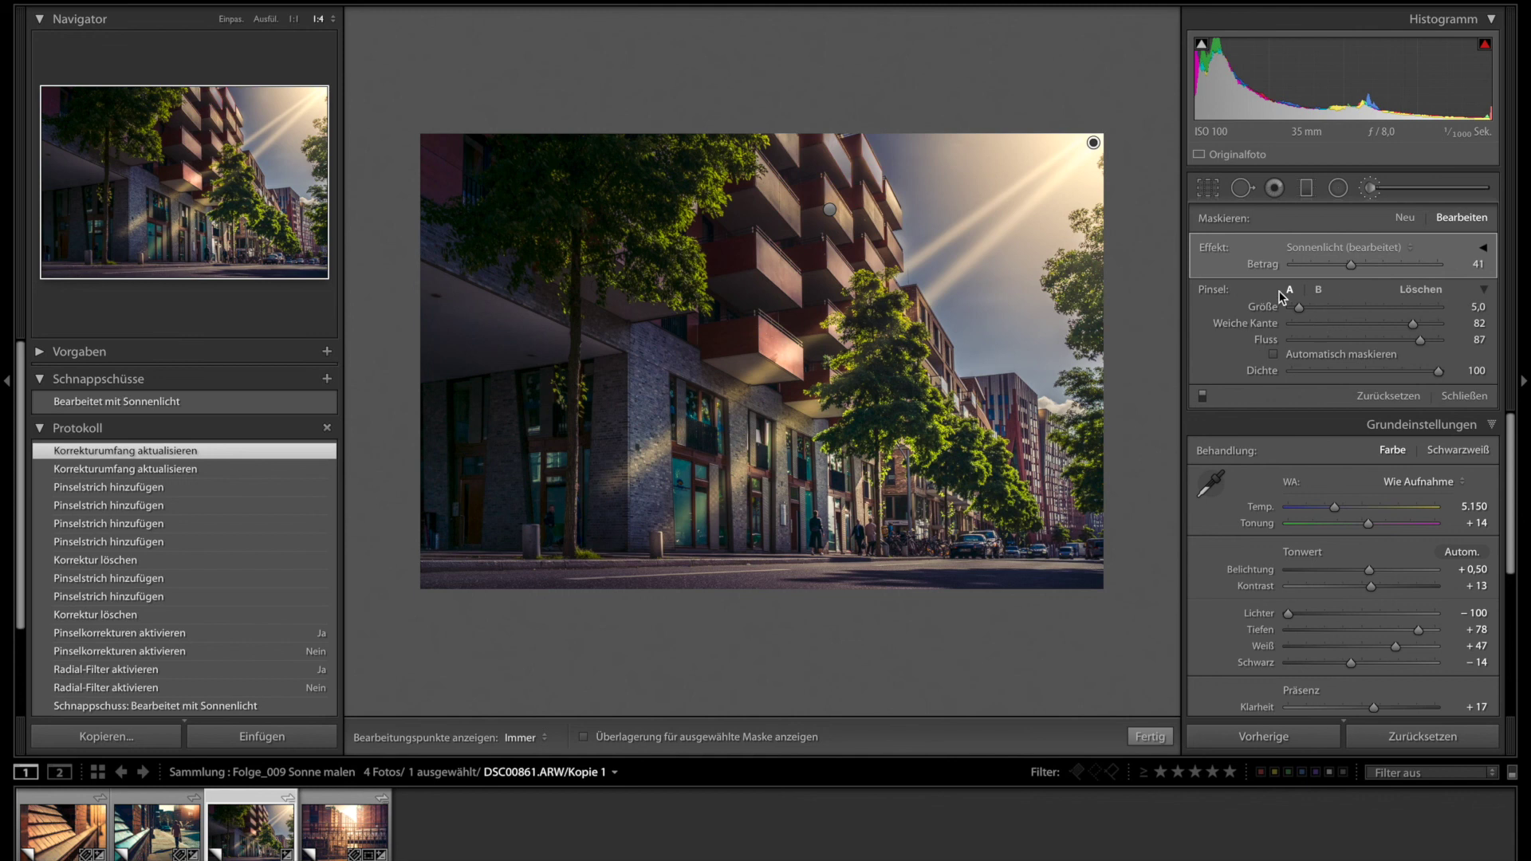
# Switch to the Löschen brush, hide pins, and erase ray light across the lower facade
pyautogui.click(1425, 291)
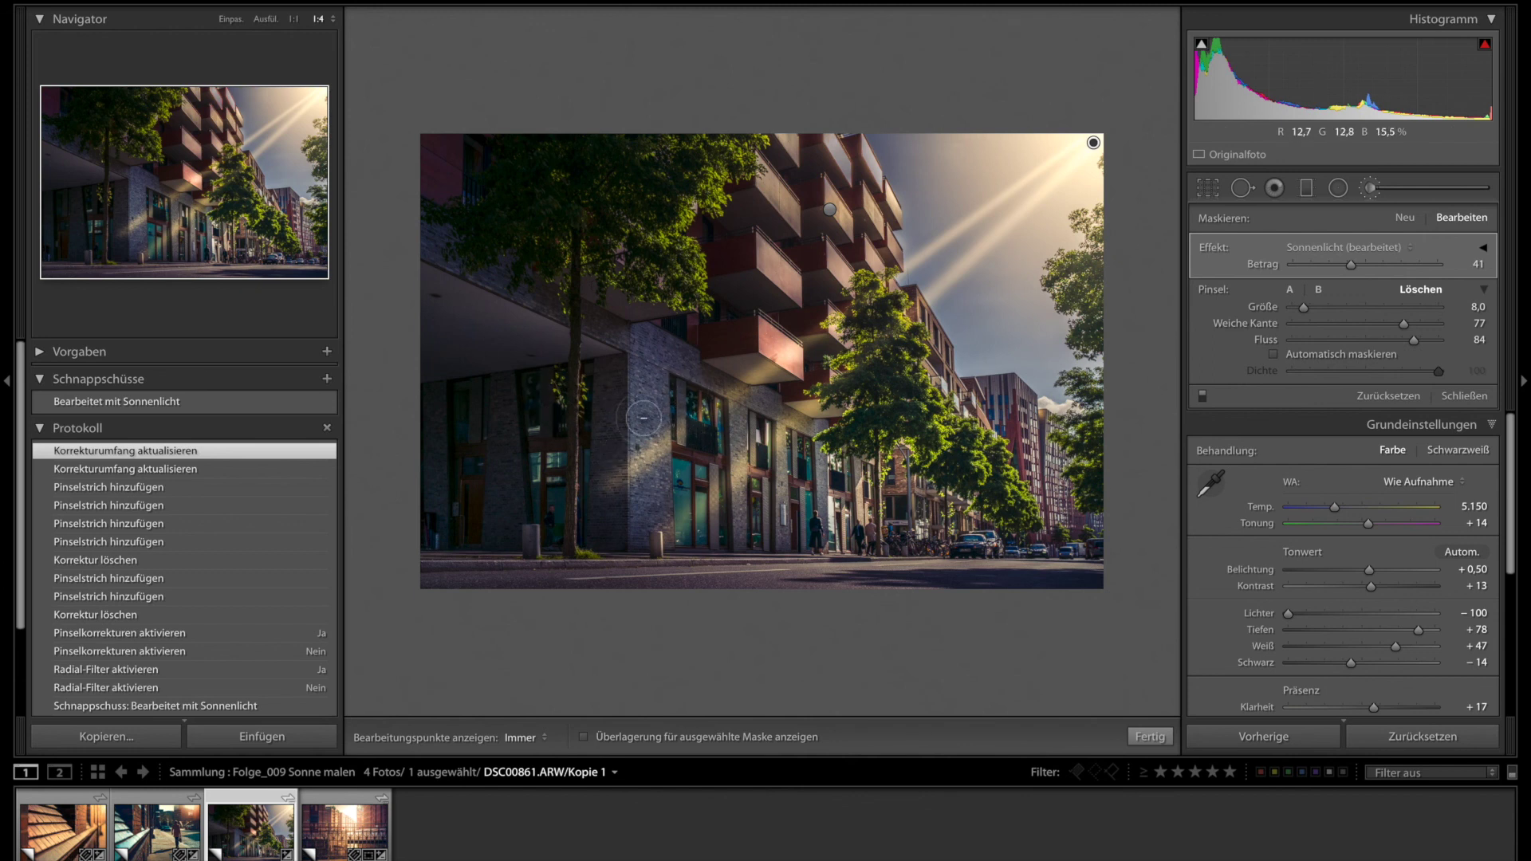
pyautogui.press('h')
pyautogui.moveTo(764, 376); pyautogui.dragTo(797, 383)
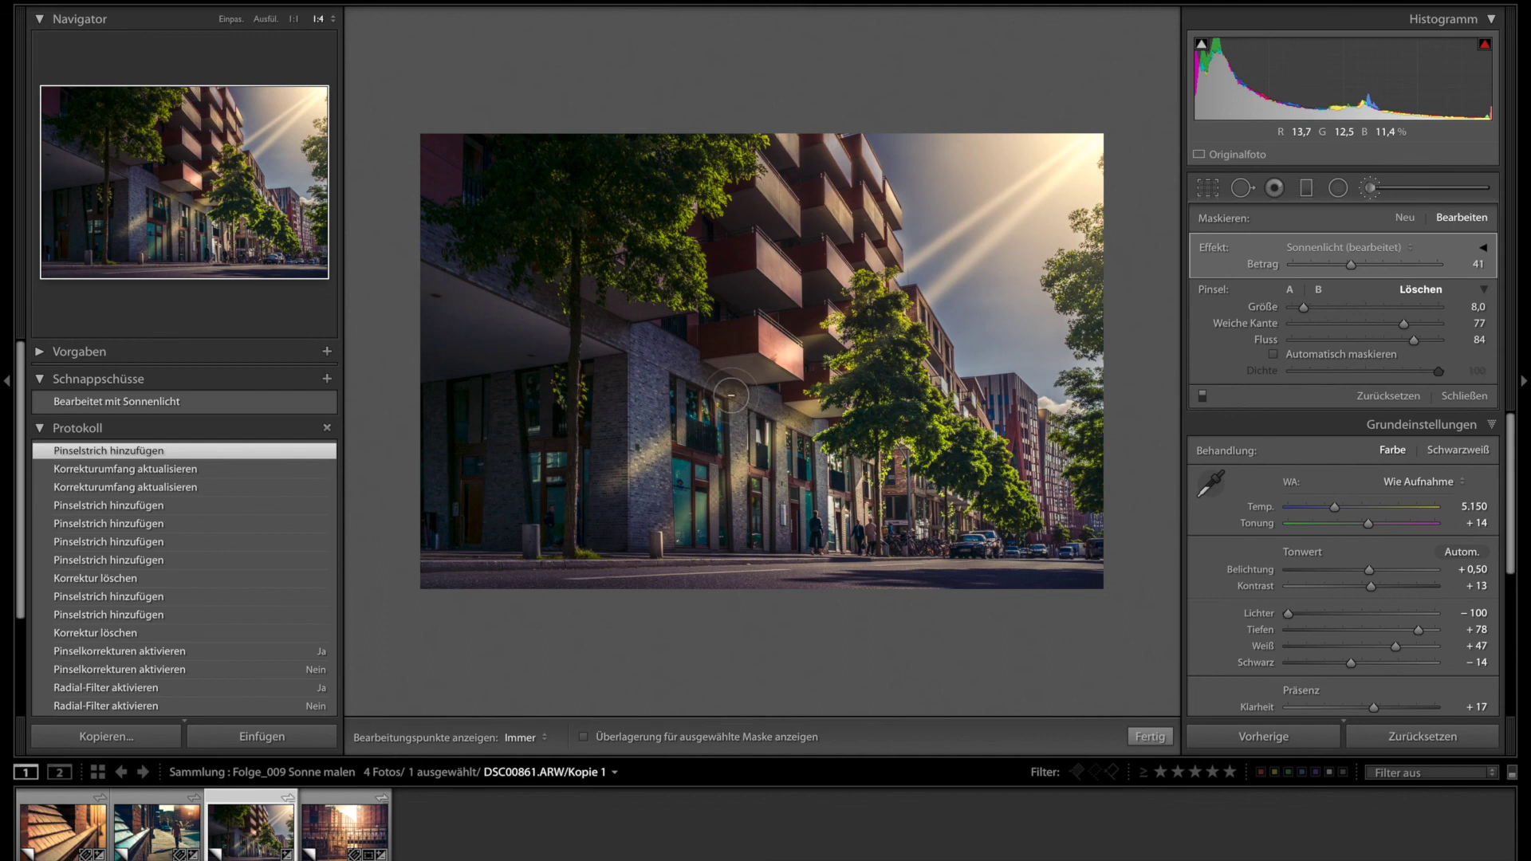
pyautogui.moveTo(730, 395)
pyautogui.mouseDown()
pyautogui.moveTo(810, 331)
pyautogui.moveTo(818, 345)
pyautogui.mouseUp()
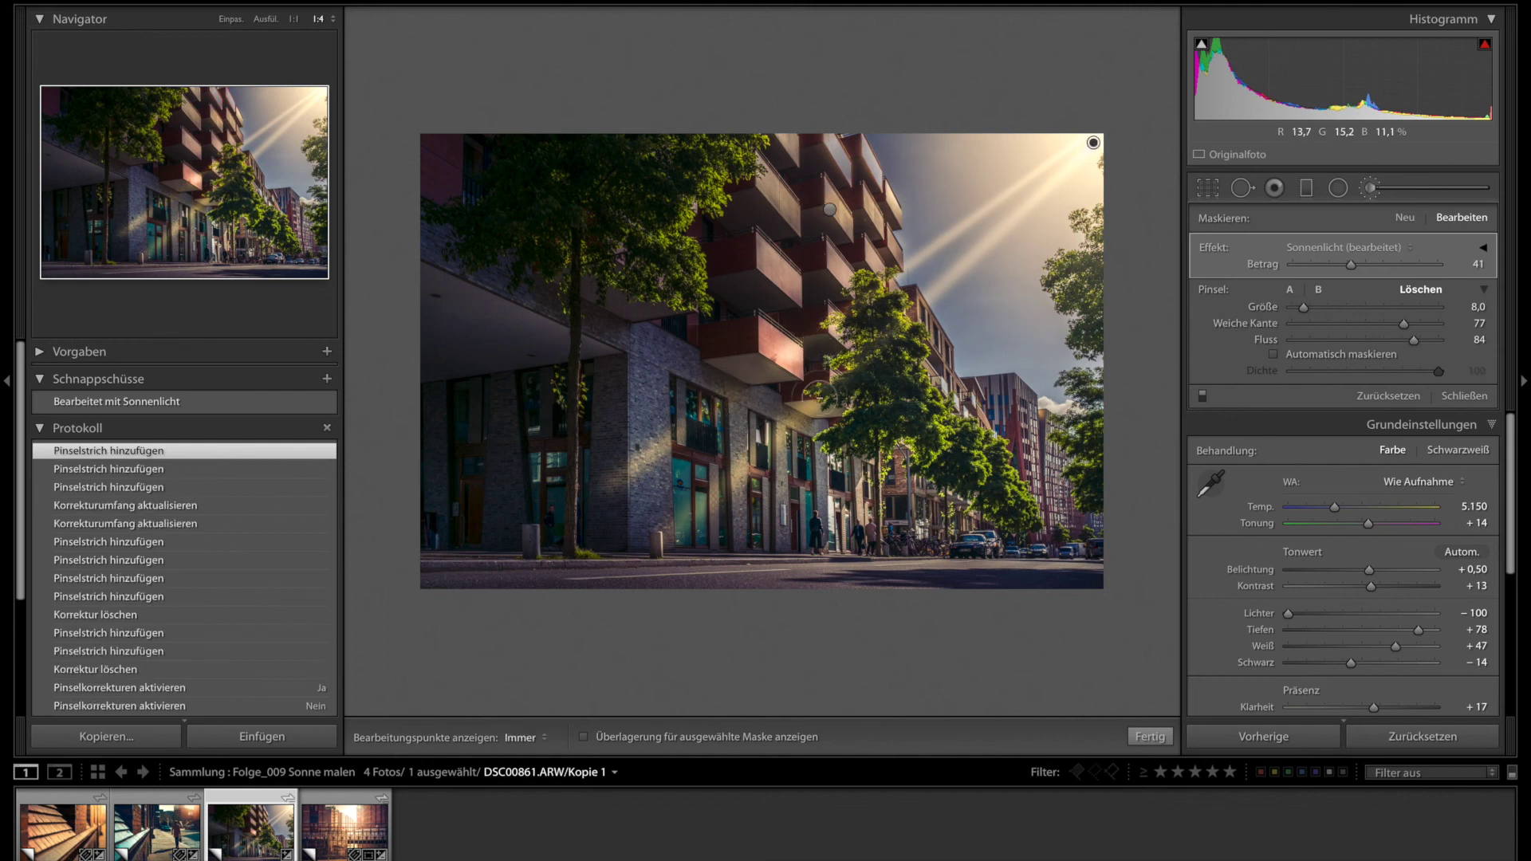
pyautogui.scroll(3, 805, 411)
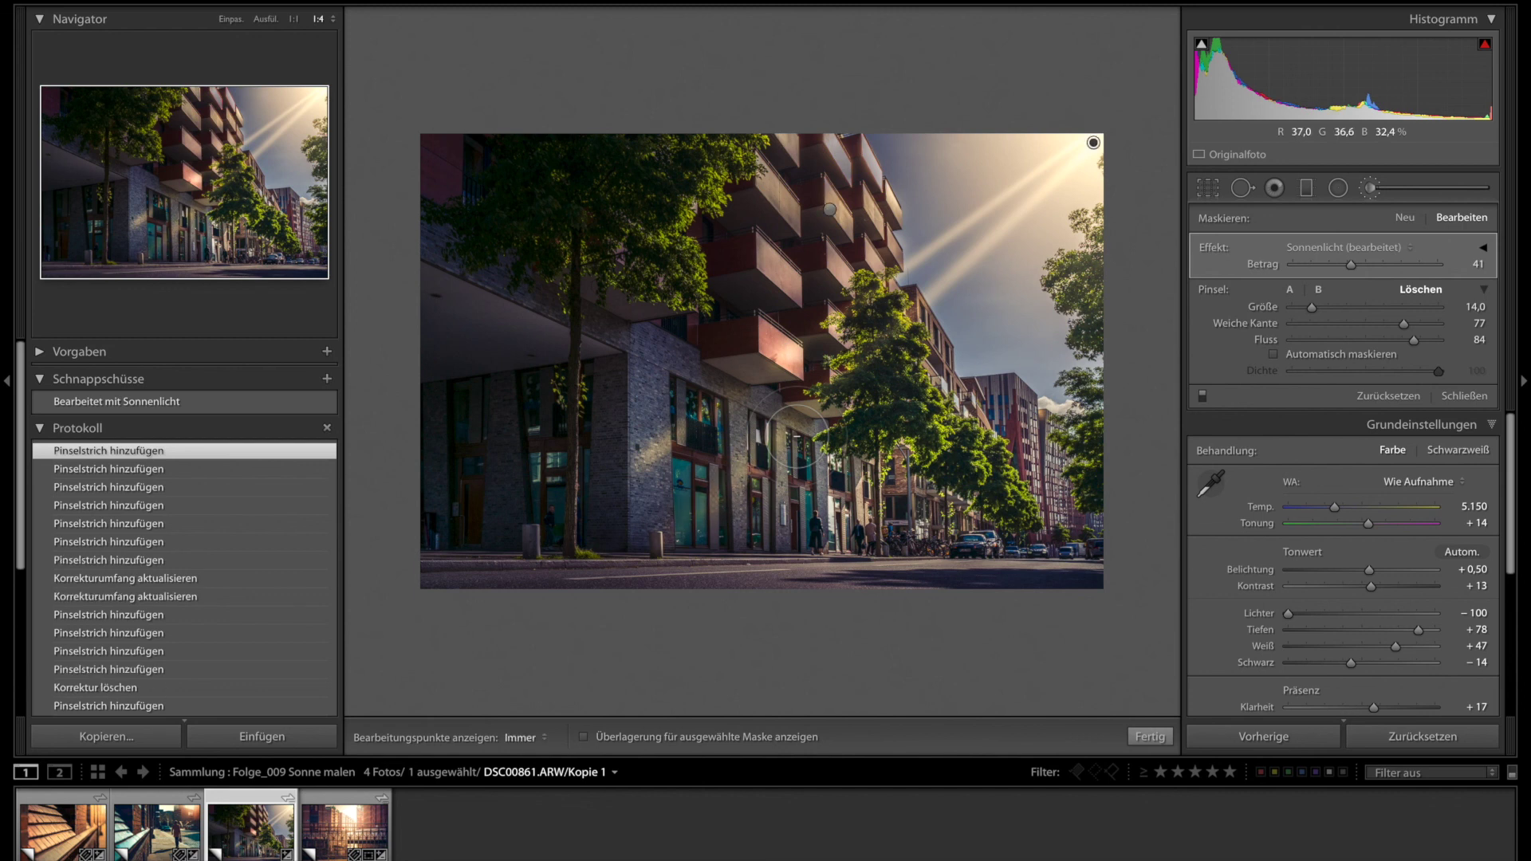
pyautogui.moveTo(674, 463); pyautogui.dragTo(870, 464)
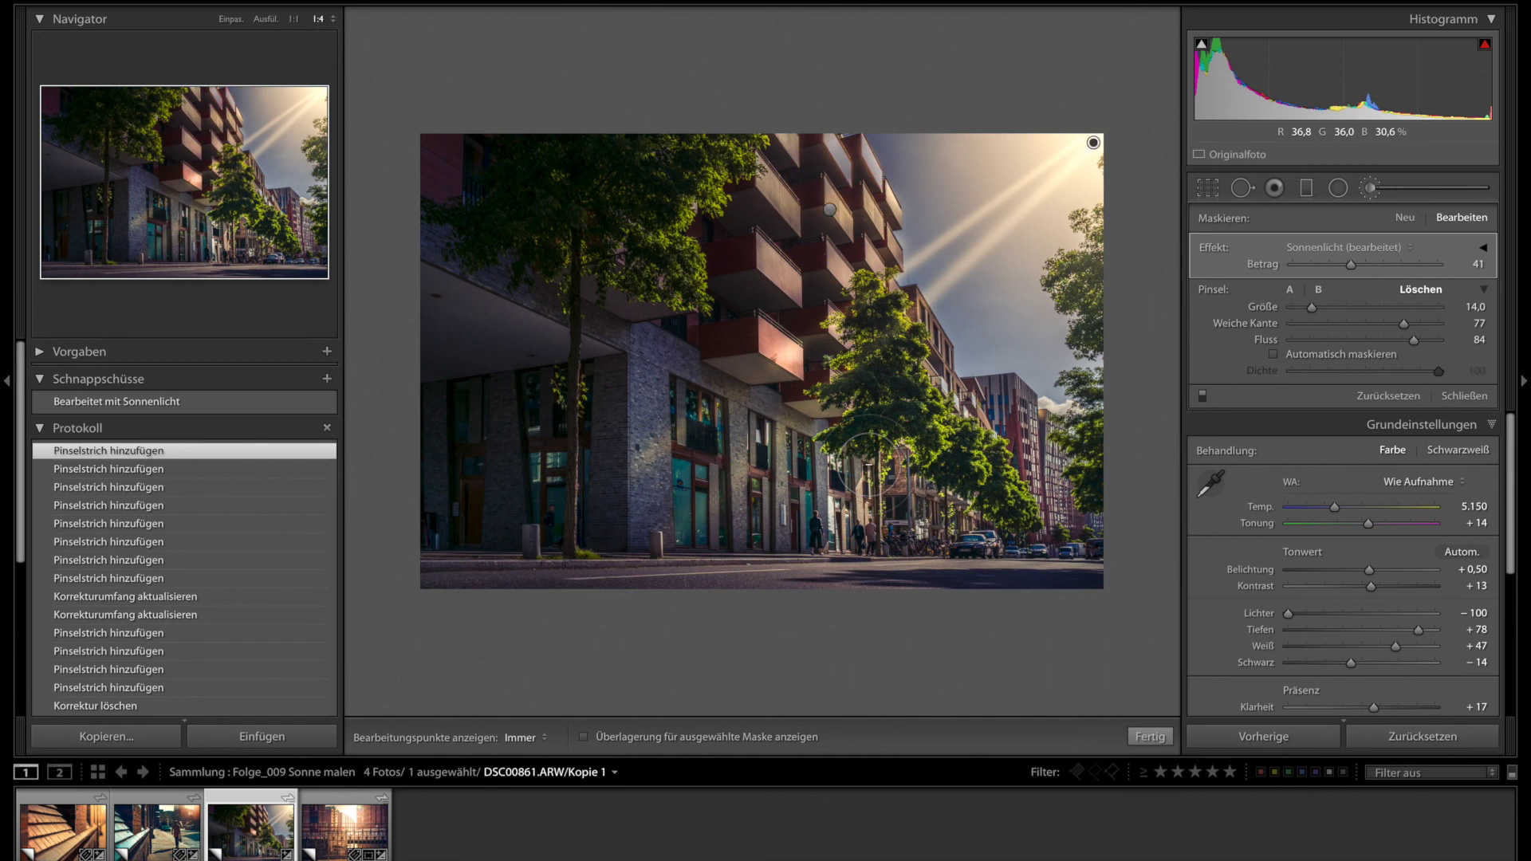